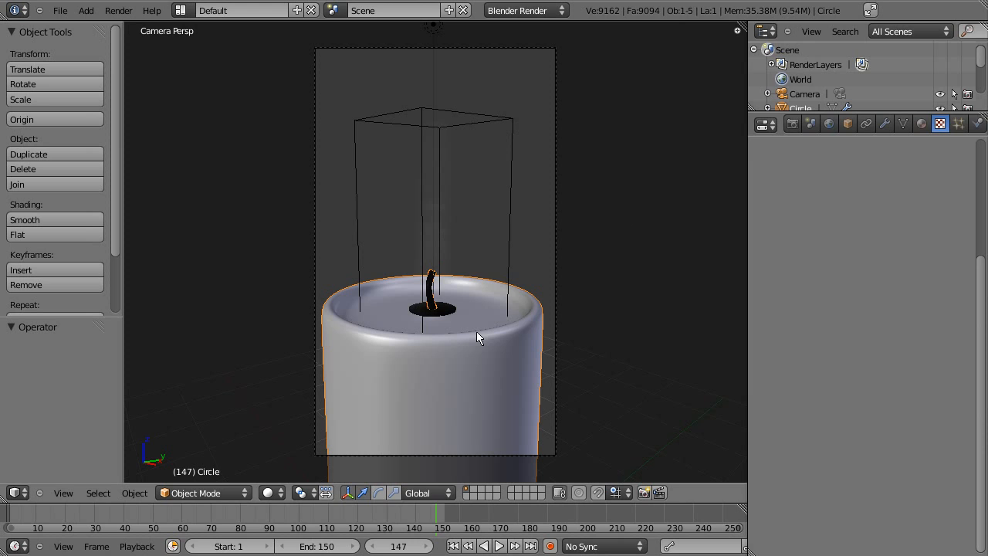
right_click(446, 317)
key("Tab")
key("Tab")
right_click(446, 317)
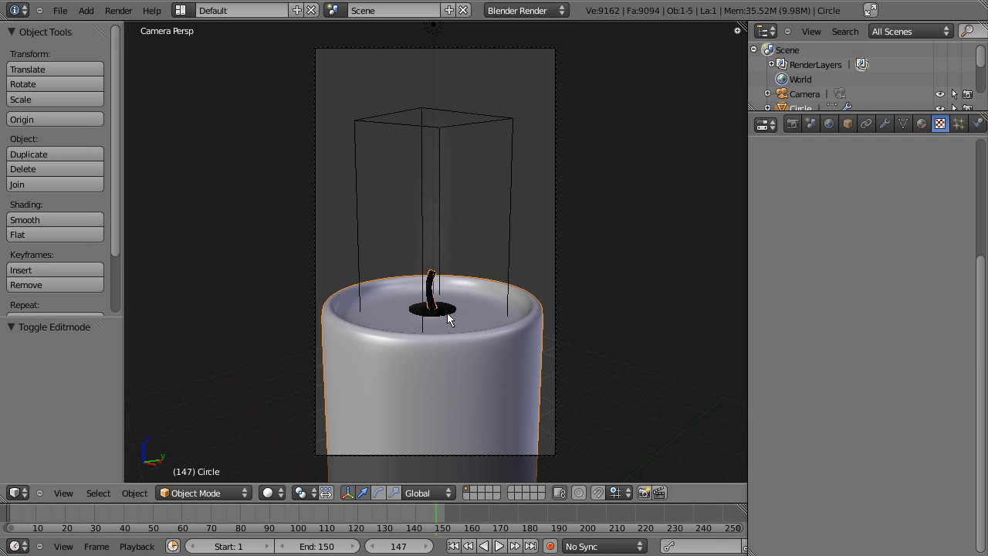
Render a still image of the current frame to check the candle, and return to a zoomed-out front view of the scene.
left_click(118, 10)
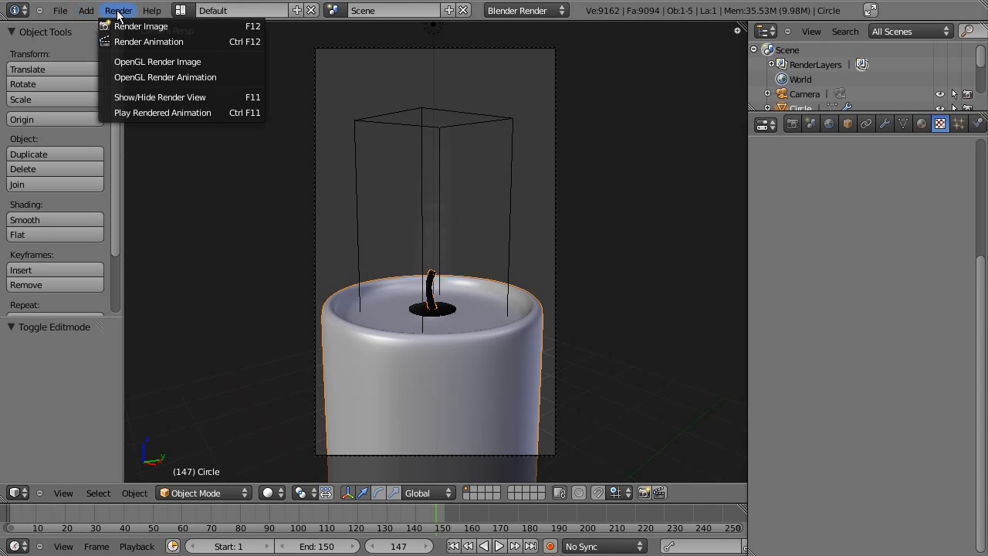
left_click(125, 24)
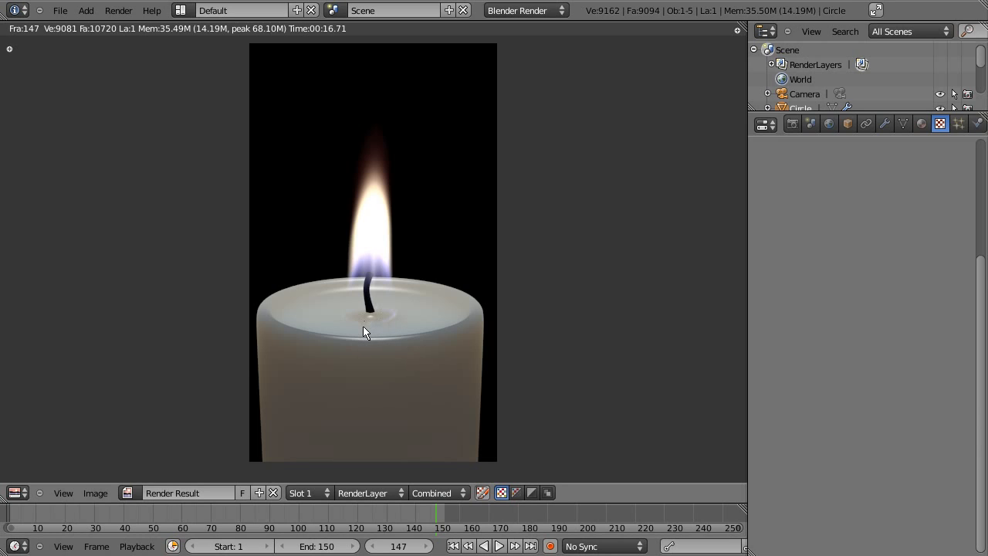
key("Escape")
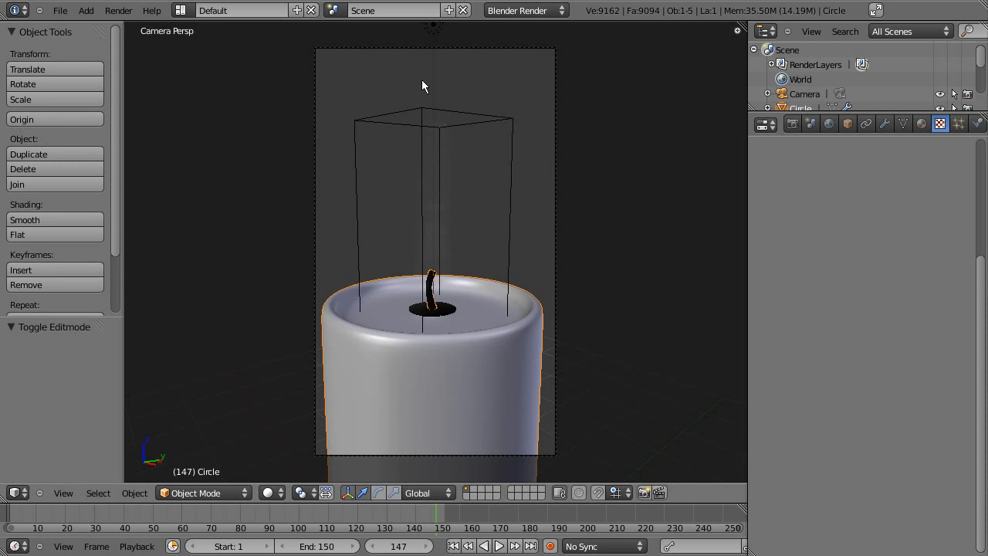
key("KP_1")
scroll(391, 298, "down", 6)
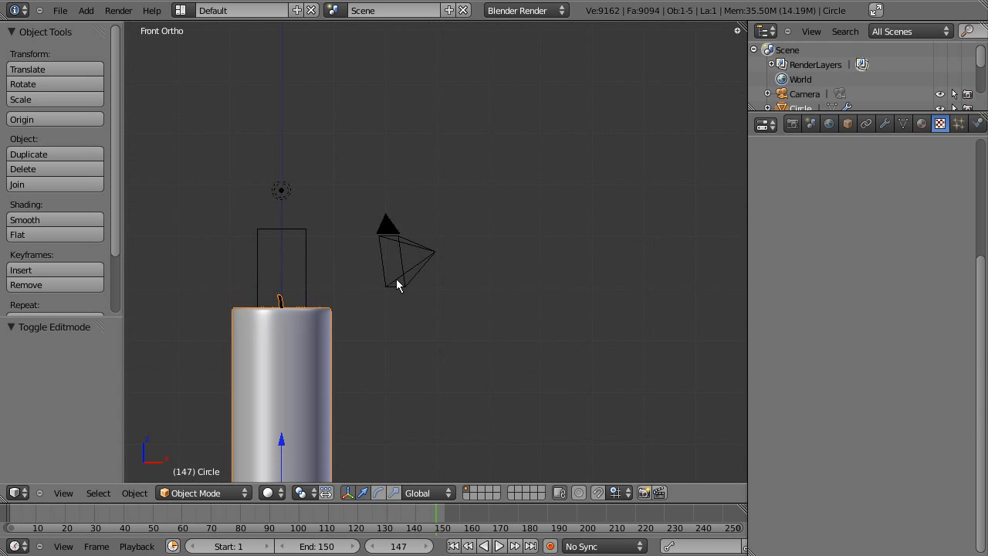
key("space")
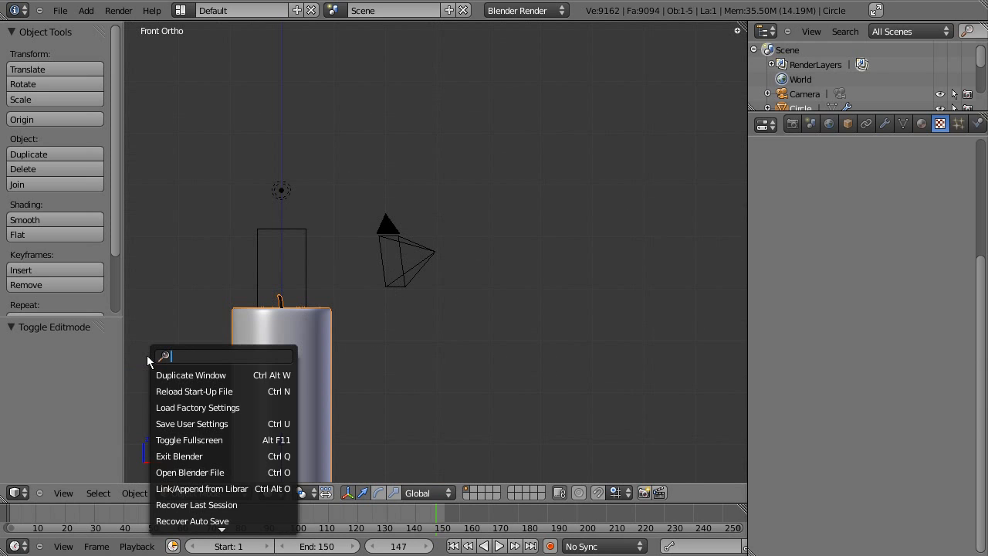
type("scree")
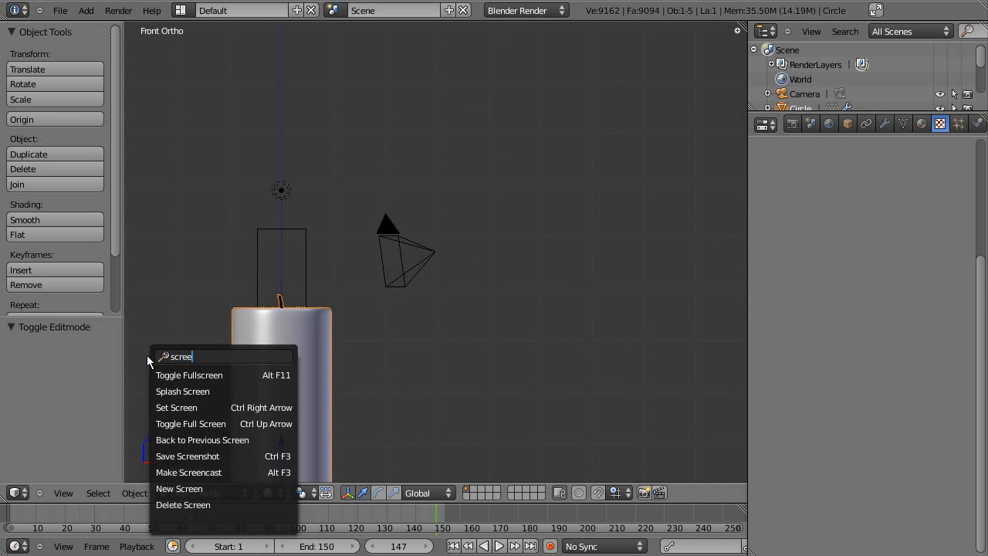
key("Escape")
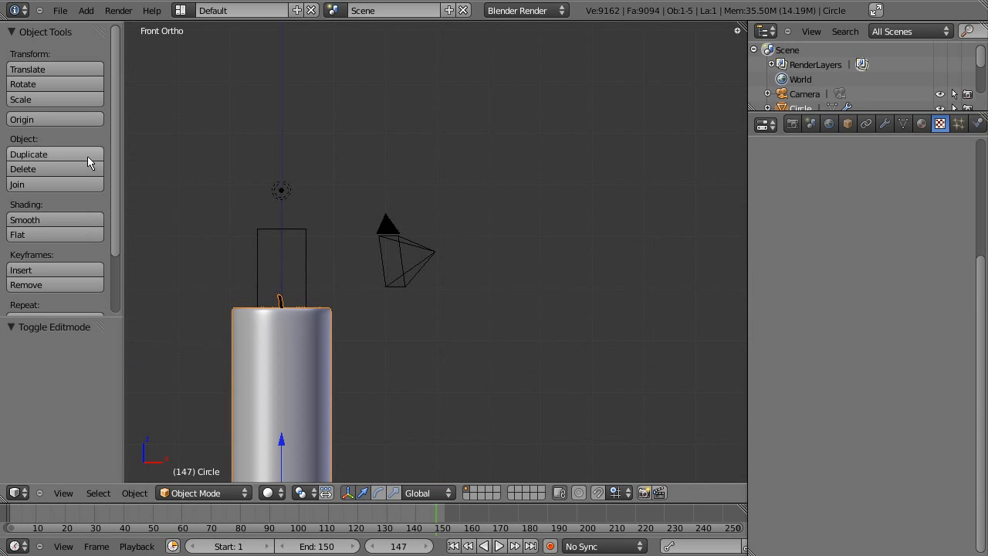
Enable the 3D View Screencast Key Status Tool add-on in the user preferences and close the preferences window.
left_click(65, 16)
left_click(85, 159)
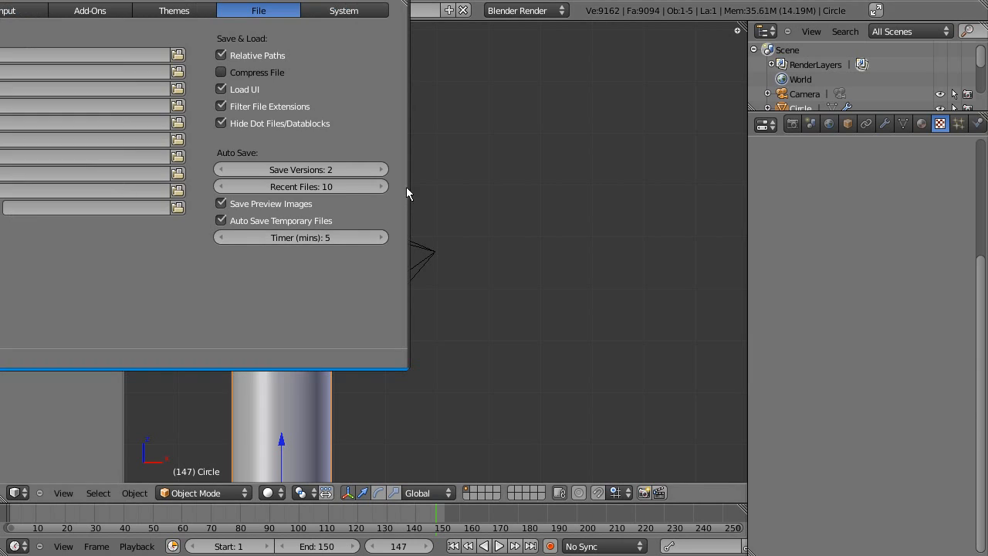
left_click(95, 17)
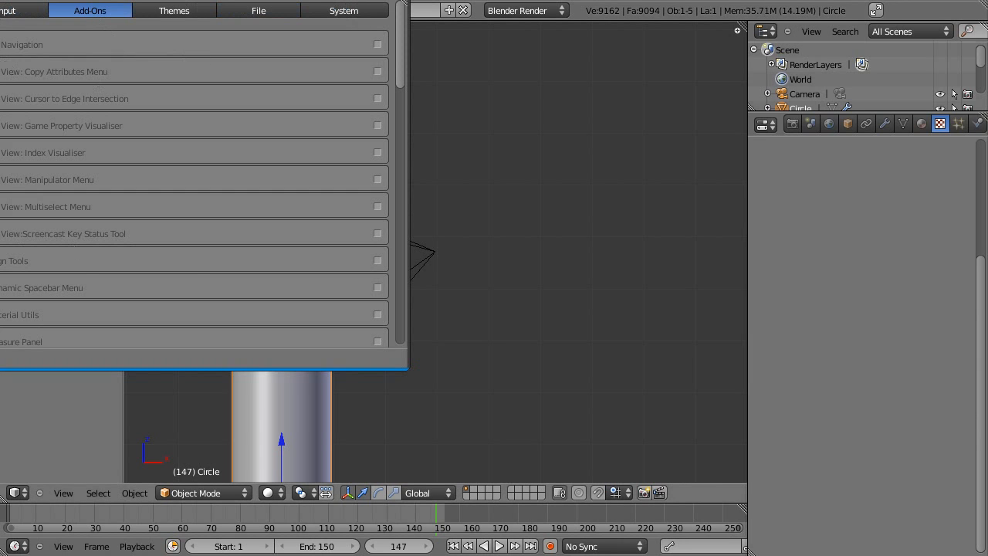
left_click(377, 234)
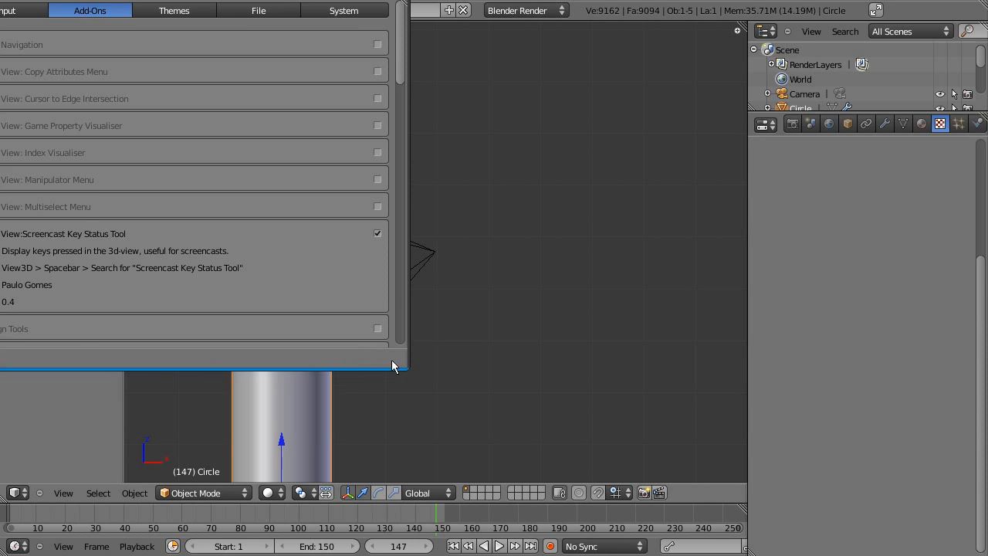
key("alt+F4")
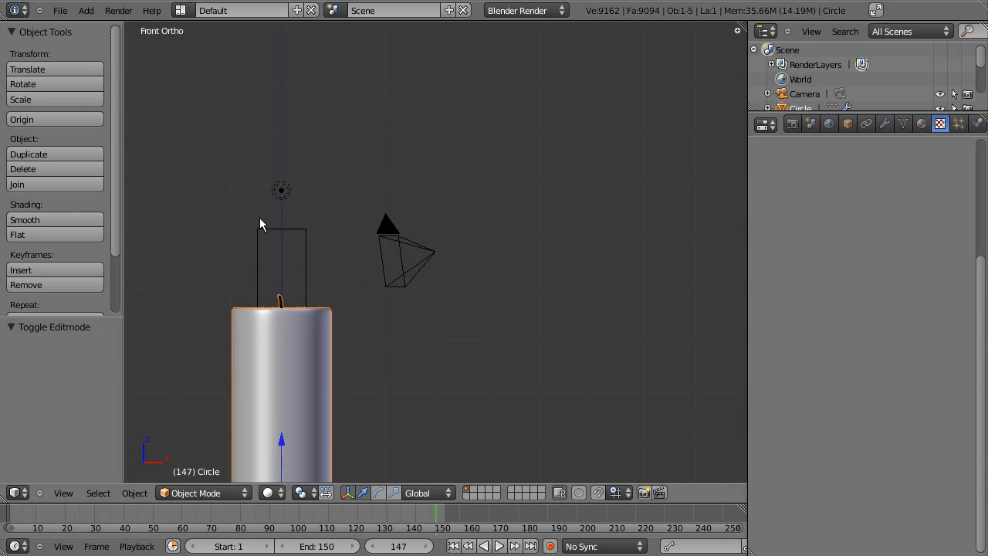
Start the Screencast Key Status Tool in the 3D view and test it by hiding and restoring the tool shelf.
key("space")
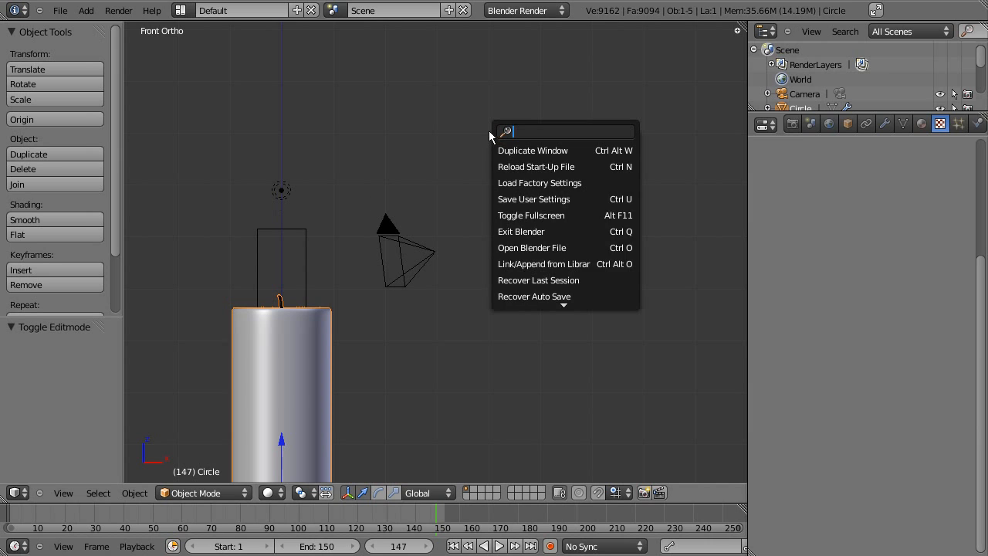
type("scree")
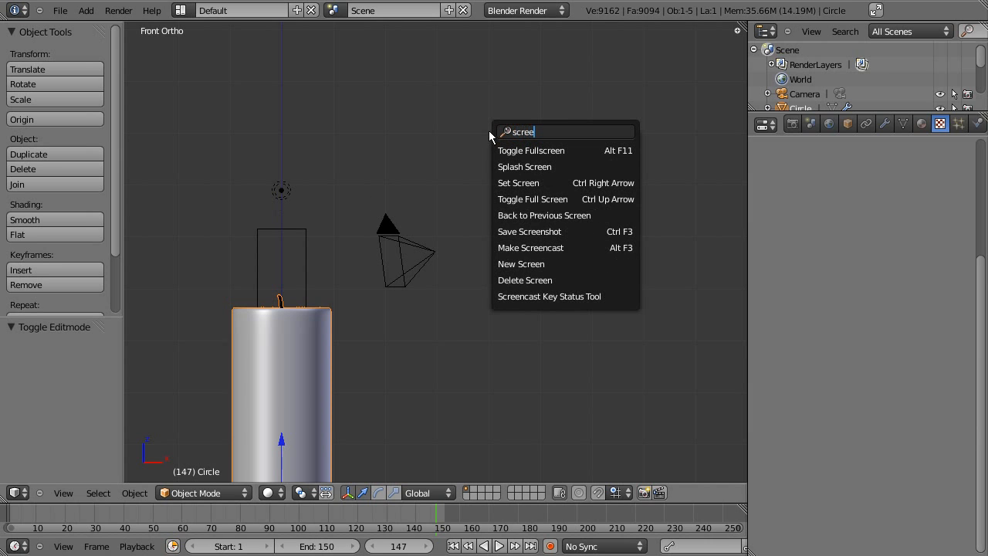
left_click(550, 297)
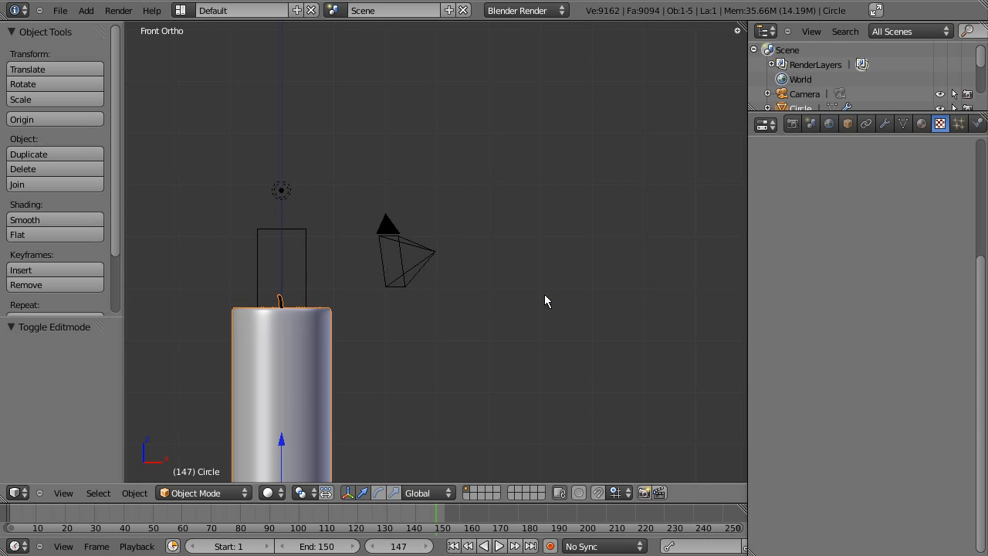
key("t")
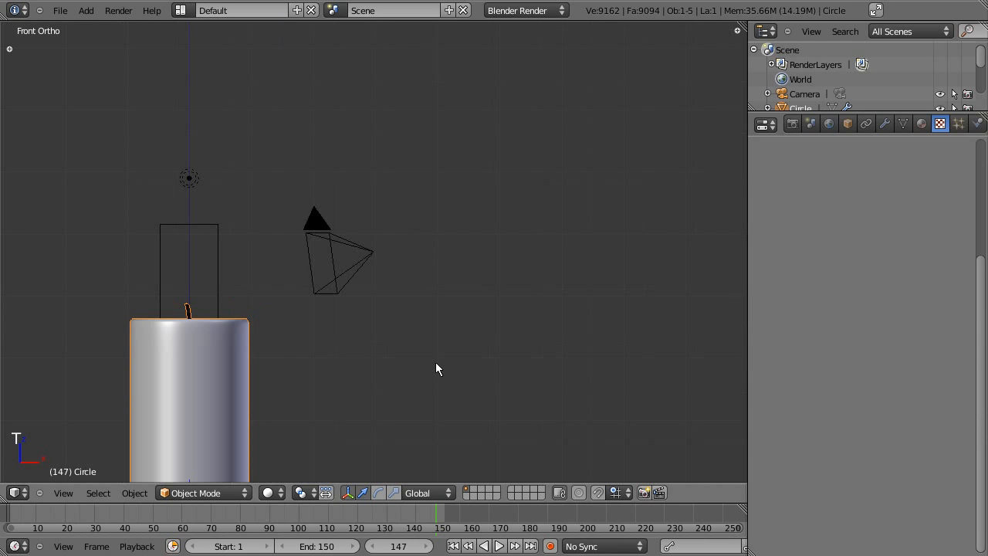
key("t")
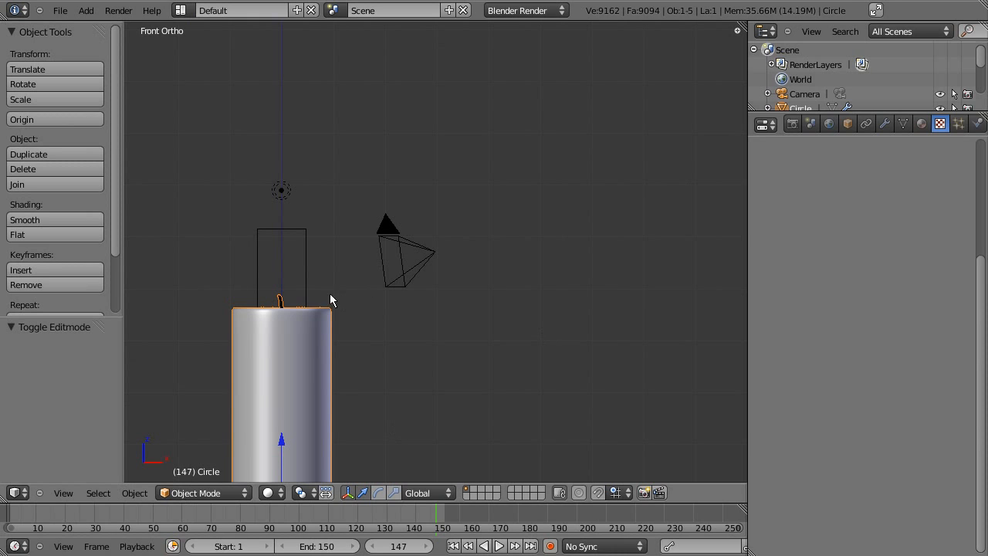
Move the lamp above the candle down about 0.547 units along the global Z axis.
scroll(254, 315, "up", 2)
scroll(254, 315, "down", 1)
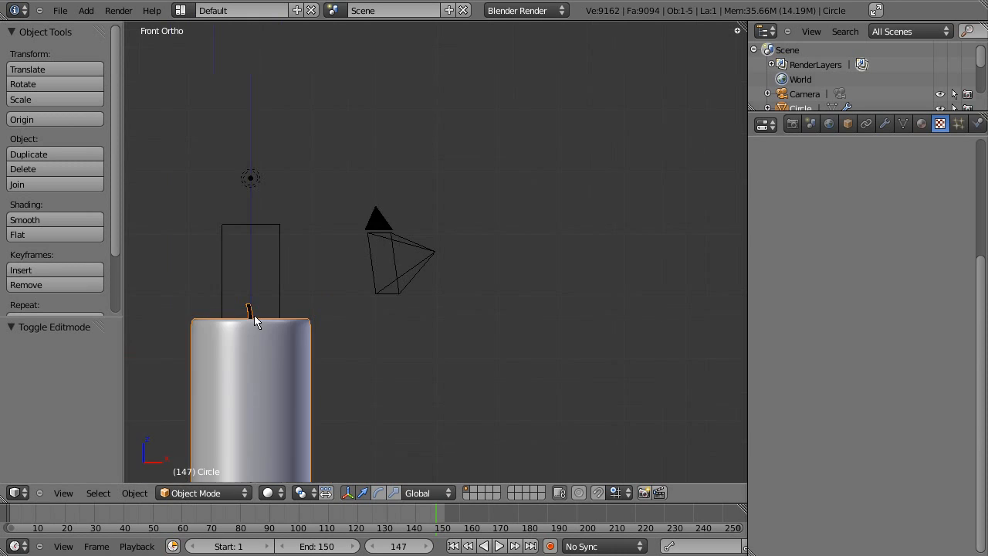
right_click(252, 181)
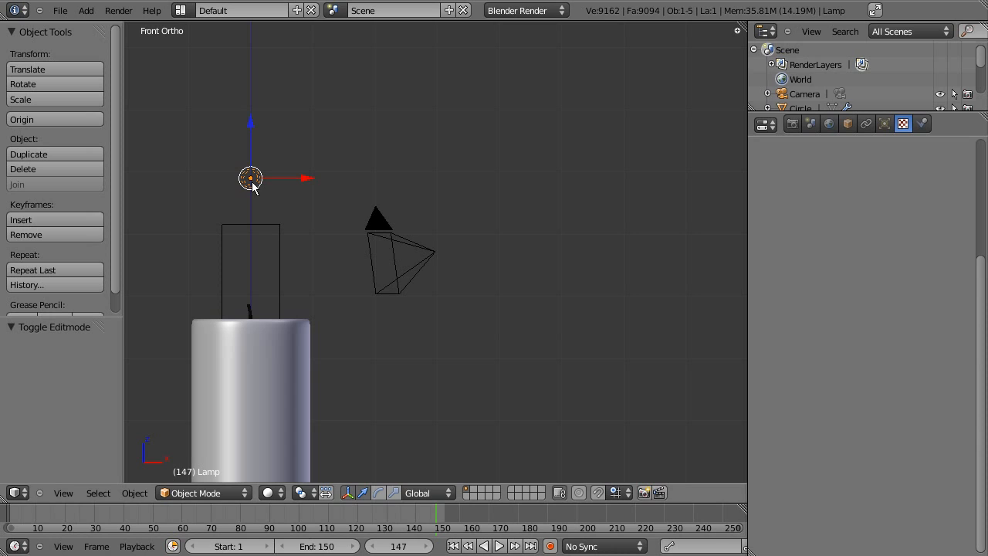
key("g")
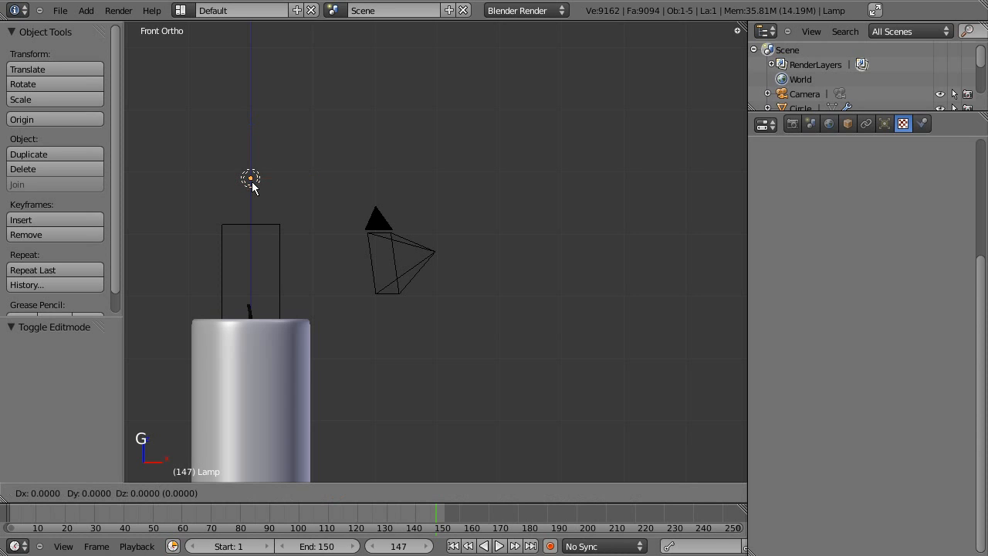
key("z")
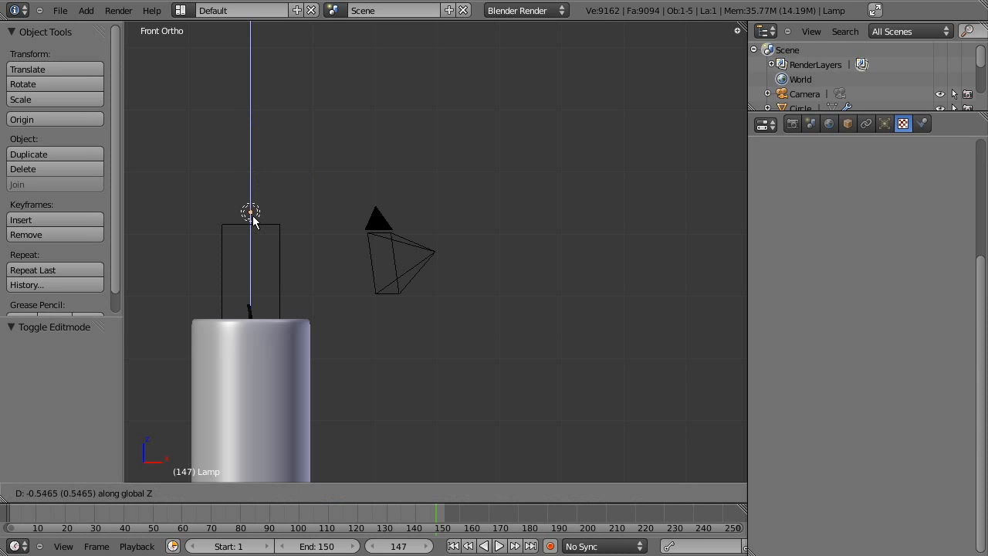
left_click(253, 221)
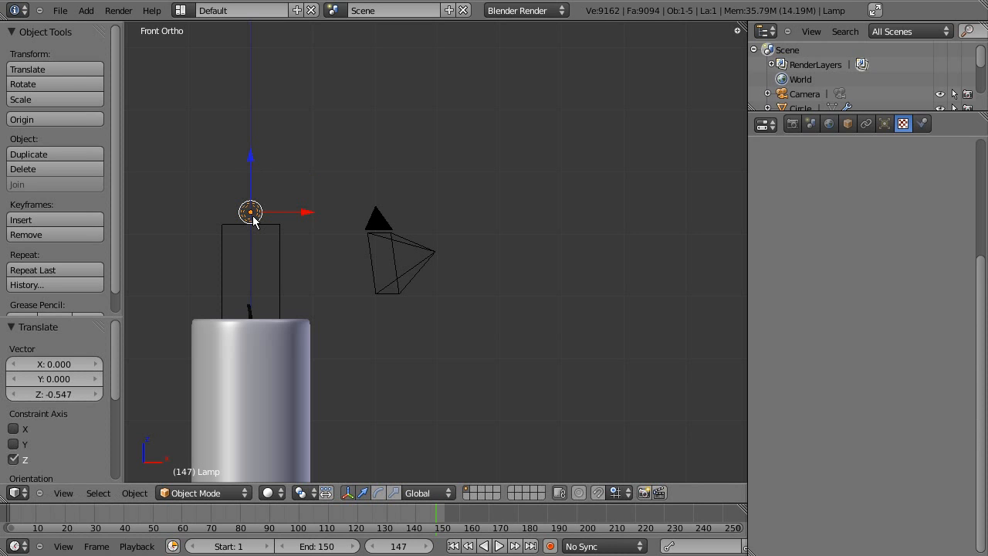
In the camera view, give the lamp a light orange colour (R 1.000, G 0.752, B 0.371) and set its energy to about 2.67.
key("KP_0")
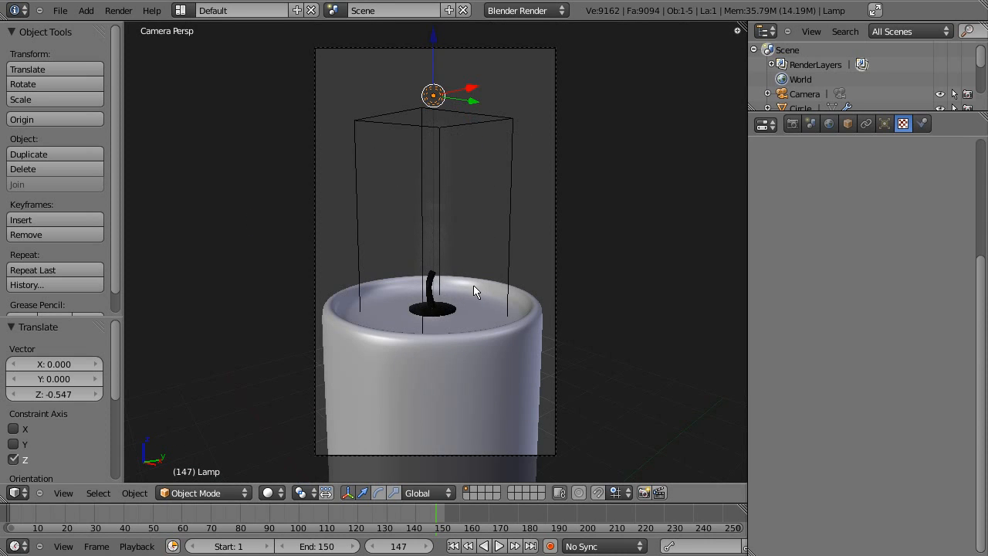
left_click(884, 123)
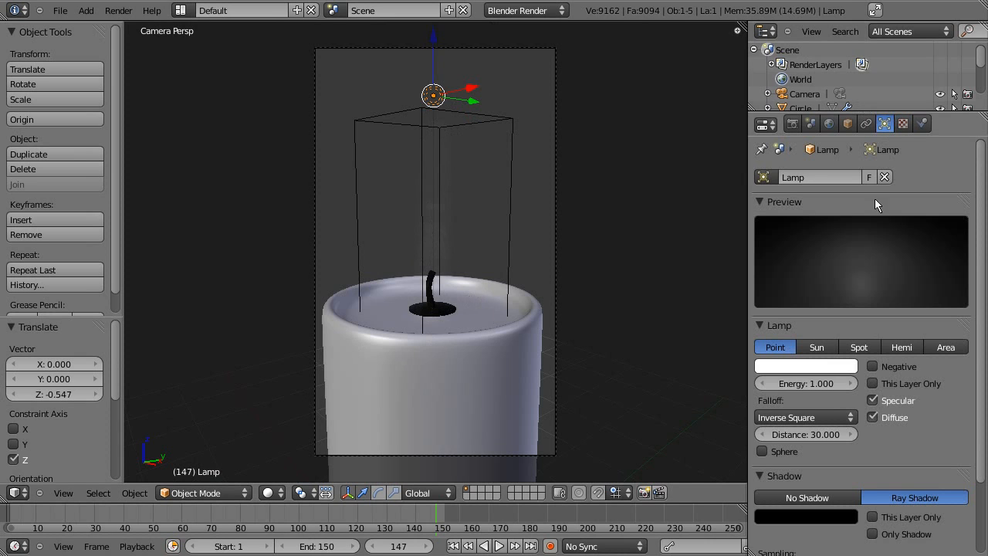
left_click(810, 366)
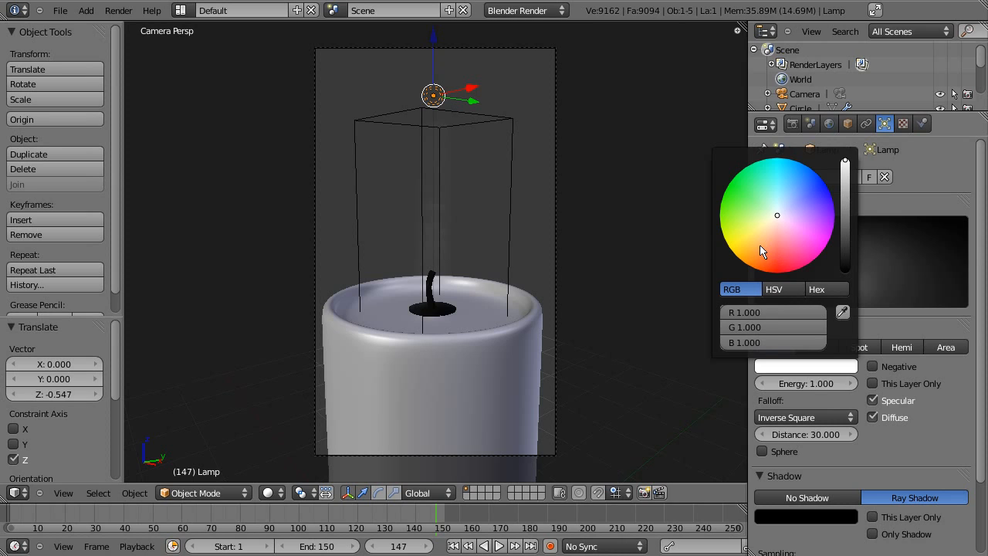
left_click(761, 245)
left_click_drag(760, 246, 757, 246)
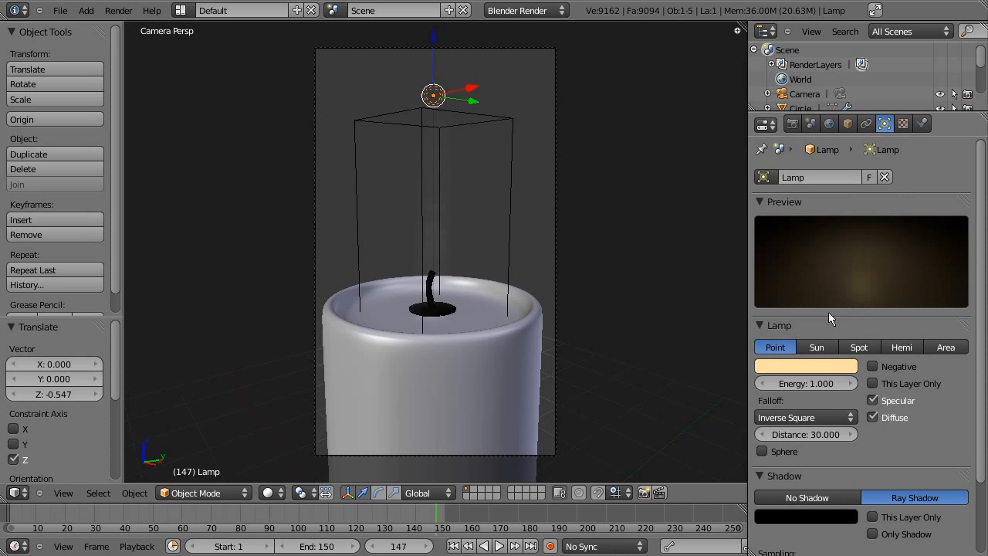
left_click_drag(803, 383, 935, 383)
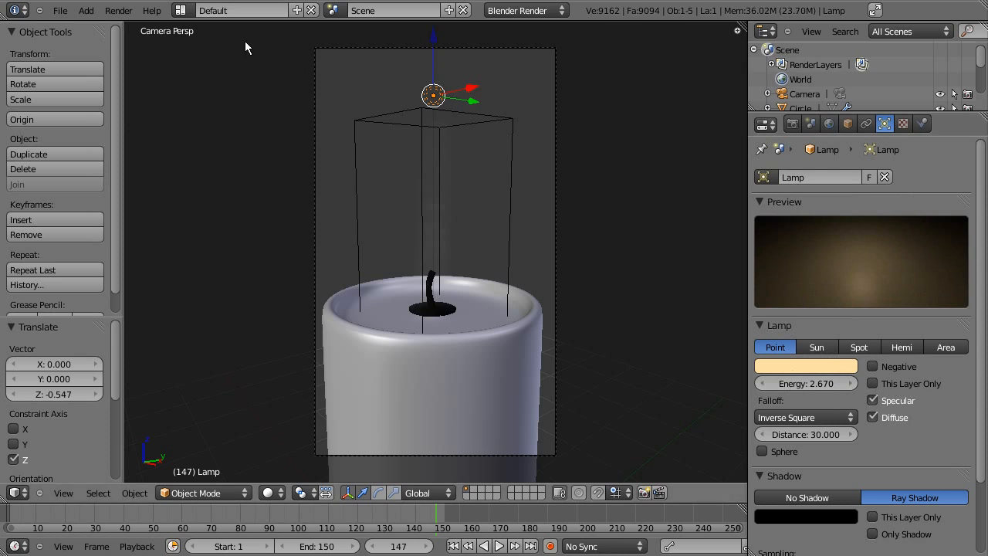
Render the current frame to check the warmer, stronger lamp light on the candle, and return to the camera view.
left_click(118, 10)
left_click(128, 24)
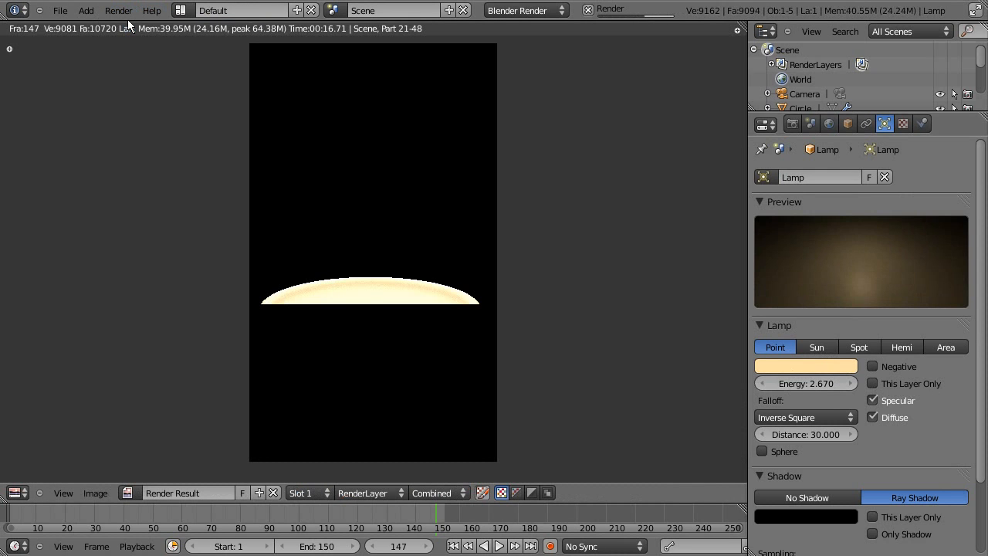
key("F12")
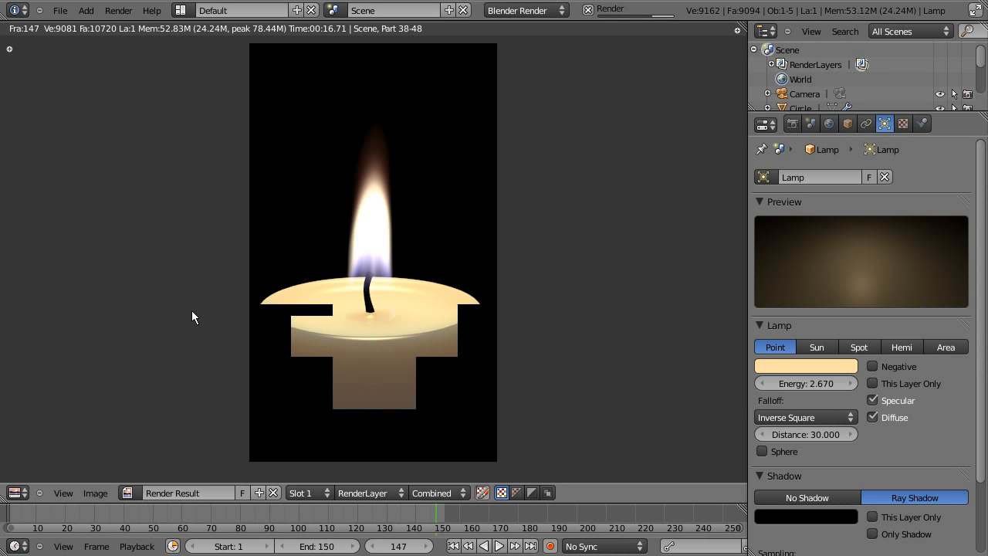
key("Escape")
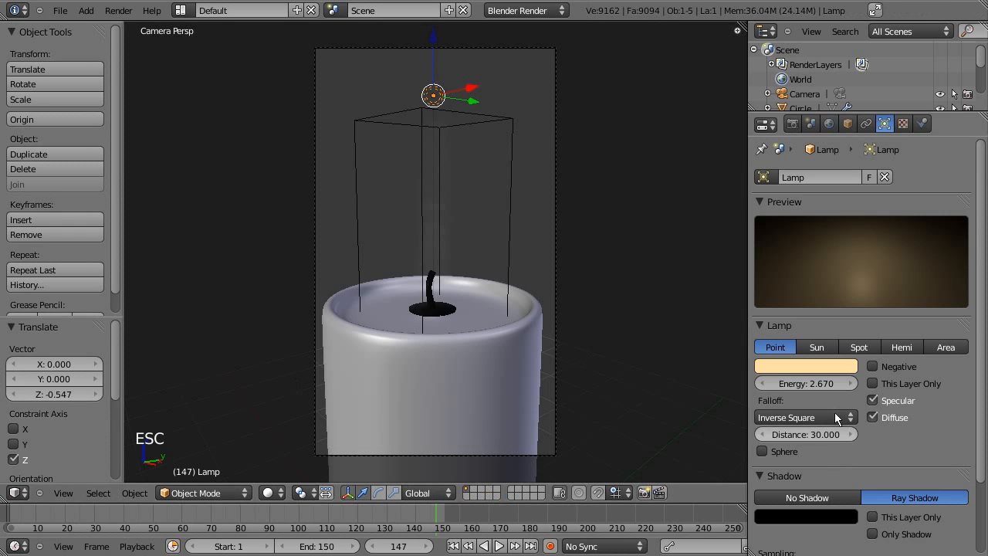
Set the lamp's energy to 3.5 and its colour to a paler cream (R 1.000, G 0.897, B 0.660).
left_click(820, 384)
type("3.5")
key("Return")
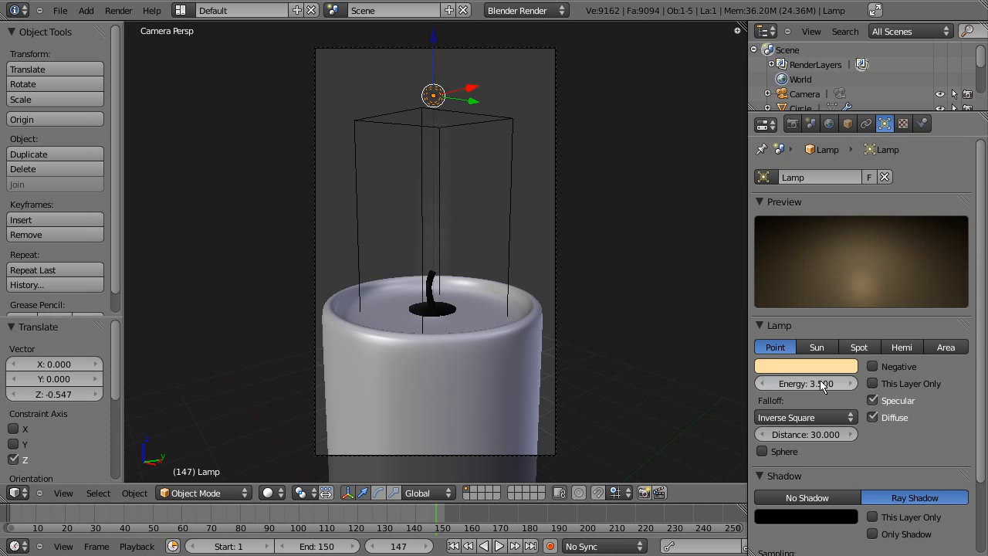
left_click(808, 369)
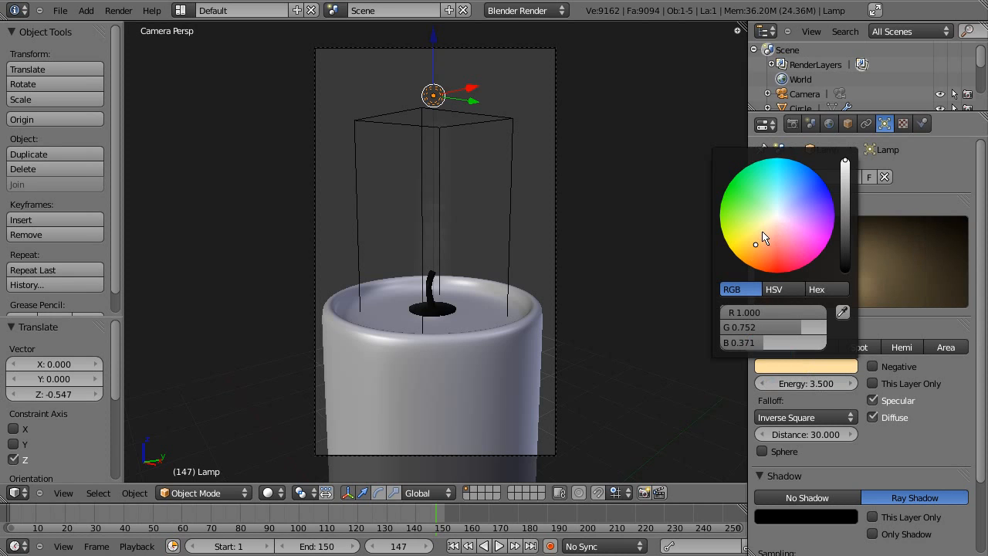
left_click(763, 235)
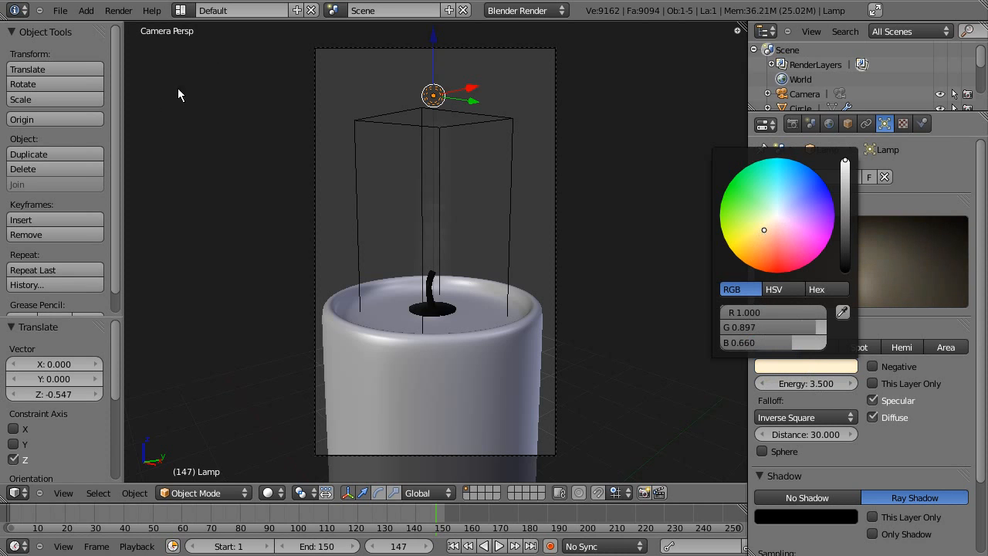
Render the candle again to check the paler lamp colour and the 3.5 energy, and close the render view.
left_click(122, 11)
left_click(127, 26)
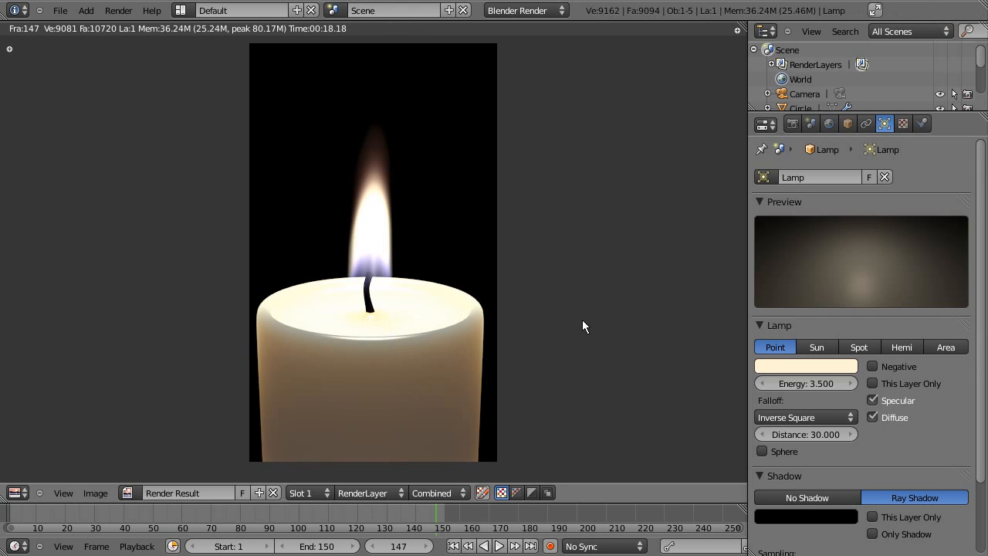
key("Escape")
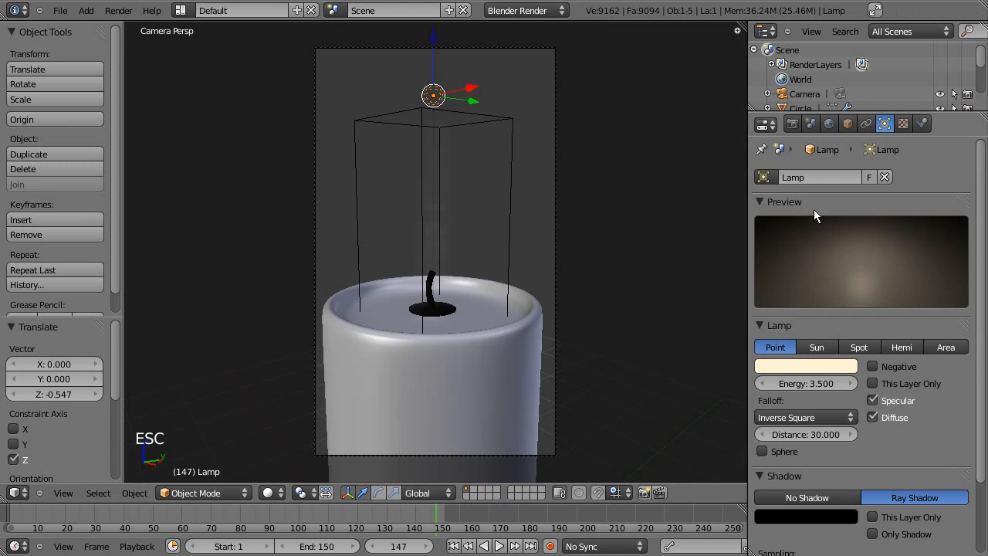
Turn off ambient occlusion for the world and render the candle to check the effect, closing the render view again.
left_click(829, 123)
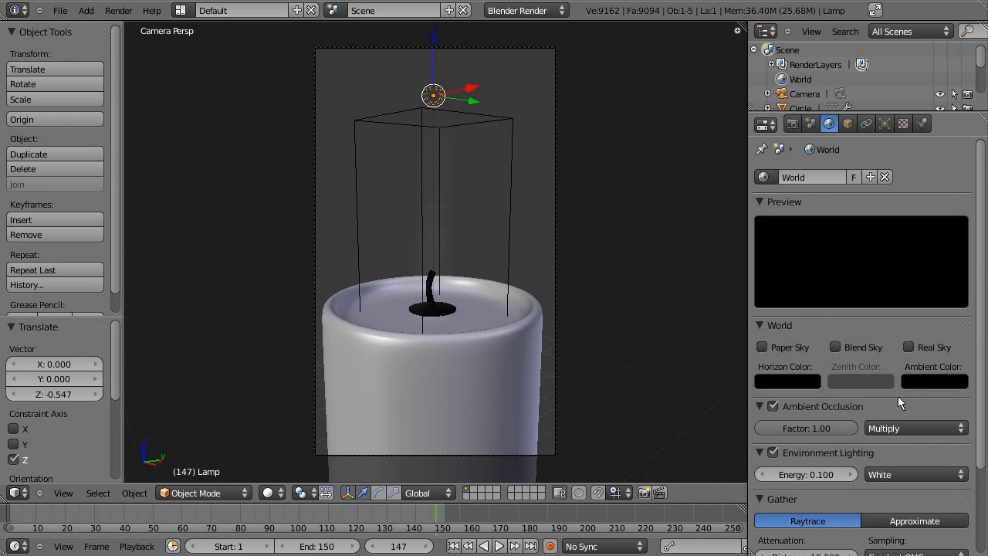
left_click(773, 407)
left_click(118, 10)
left_click(138, 24)
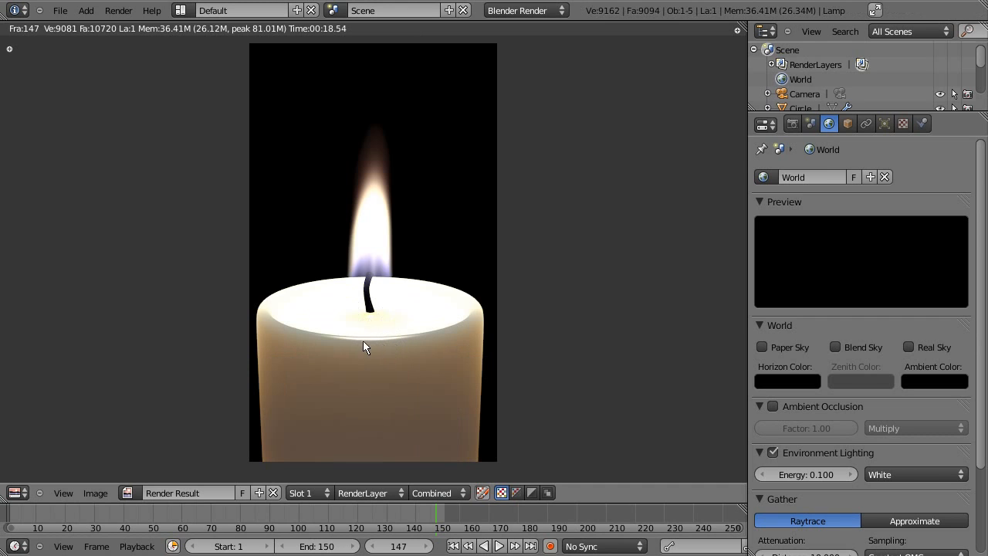
key("Escape")
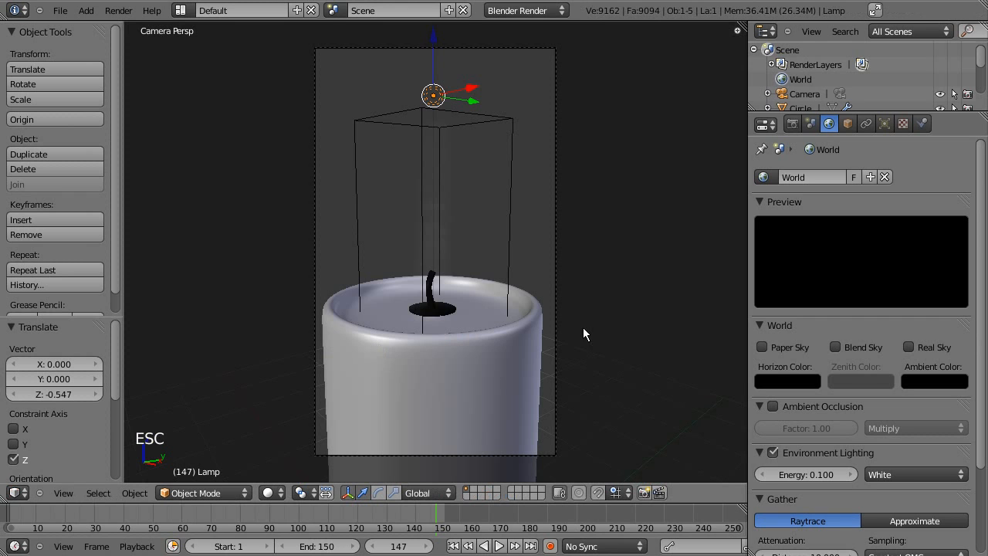
Set the candle's Wax material to a specular intensity of 0.300 and a hardness of 75.
right_click(511, 366)
left_click(928, 127)
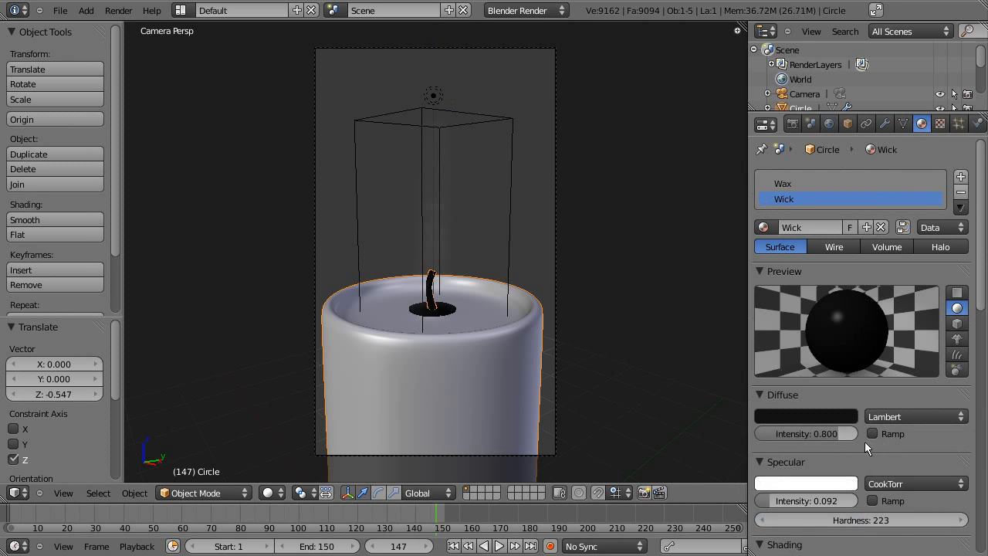
right_click(470, 333)
right_click(529, 358)
left_click(825, 185)
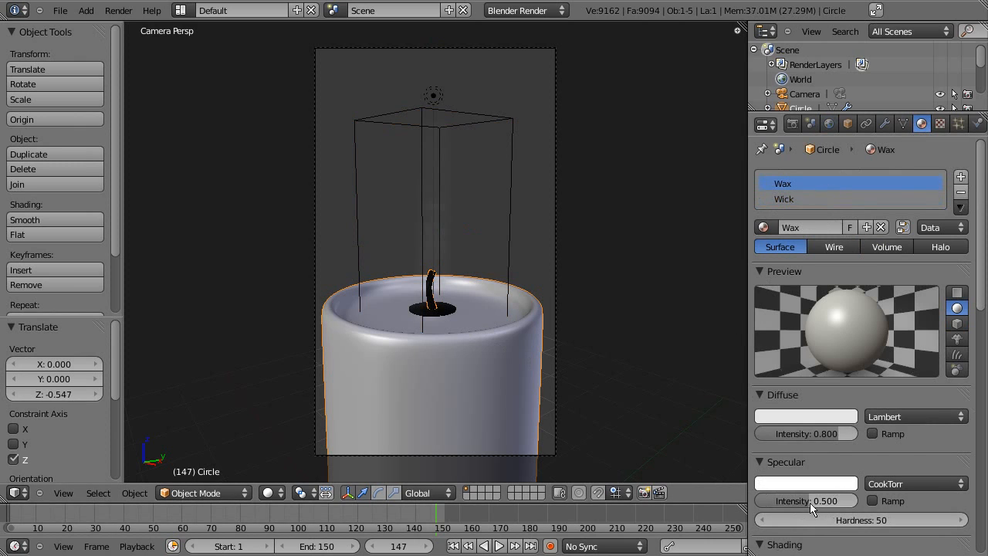
left_click_drag(809, 503, 788, 501)
left_click_drag(854, 524, 888, 519)
Render the candle to check the adjusted wax highlights, and return to the camera view.
left_click(118, 11)
left_click(135, 27)
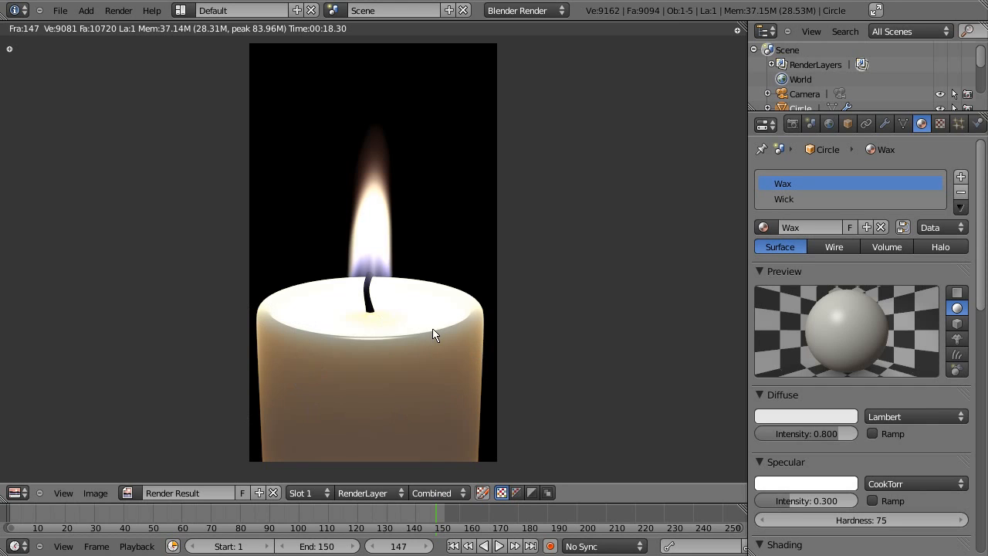
key("Escape")
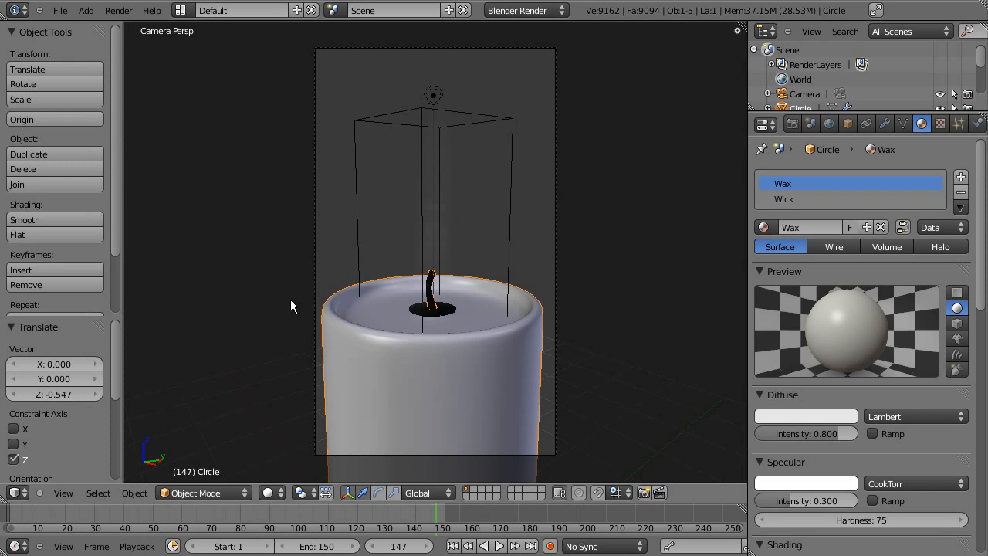
Add a Wind force field and move it beside the candle's top, about -1.97 in X, -1.53 in Y and 3.24 in Z.
scroll(287, 308, "down", 5)
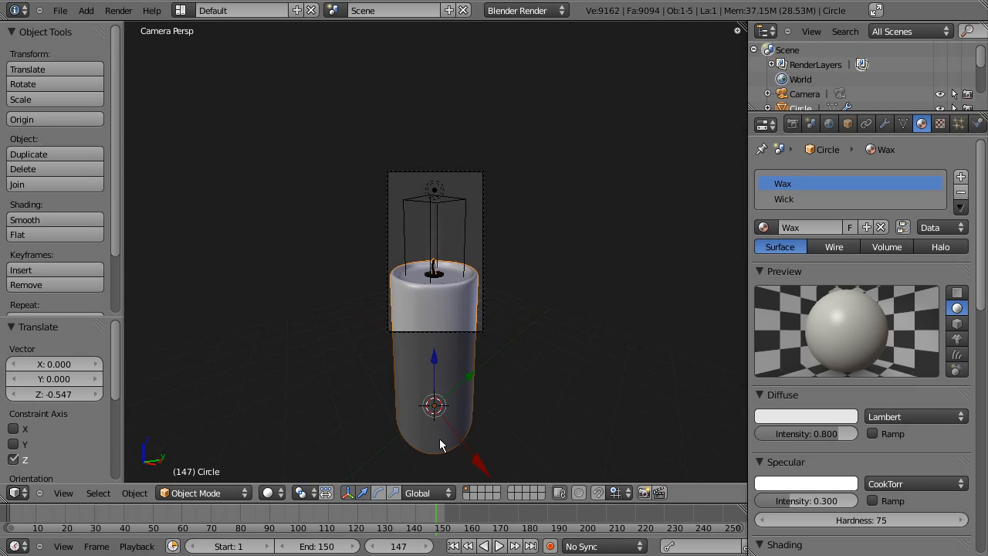
key("shift+a")
mouse_move(442, 439)
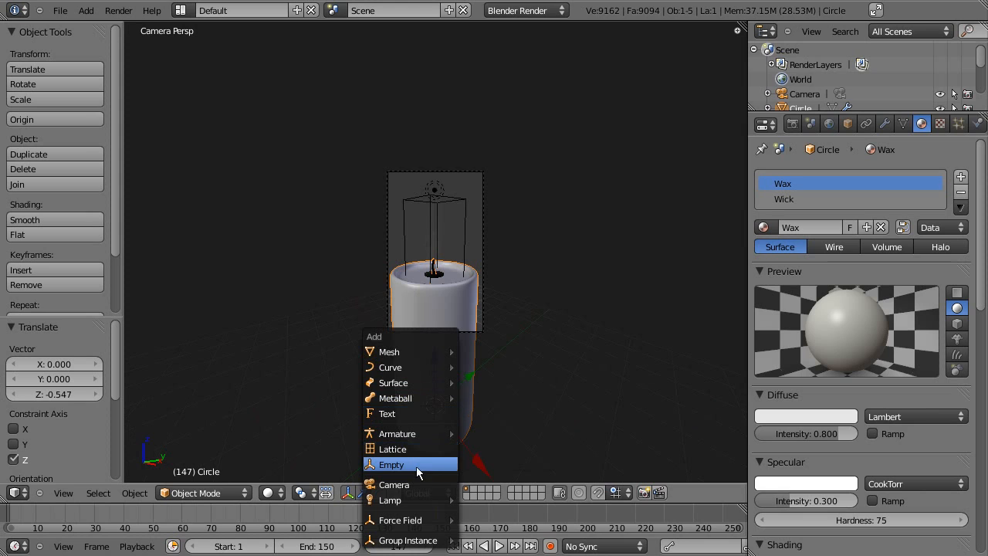
mouse_move(408, 520)
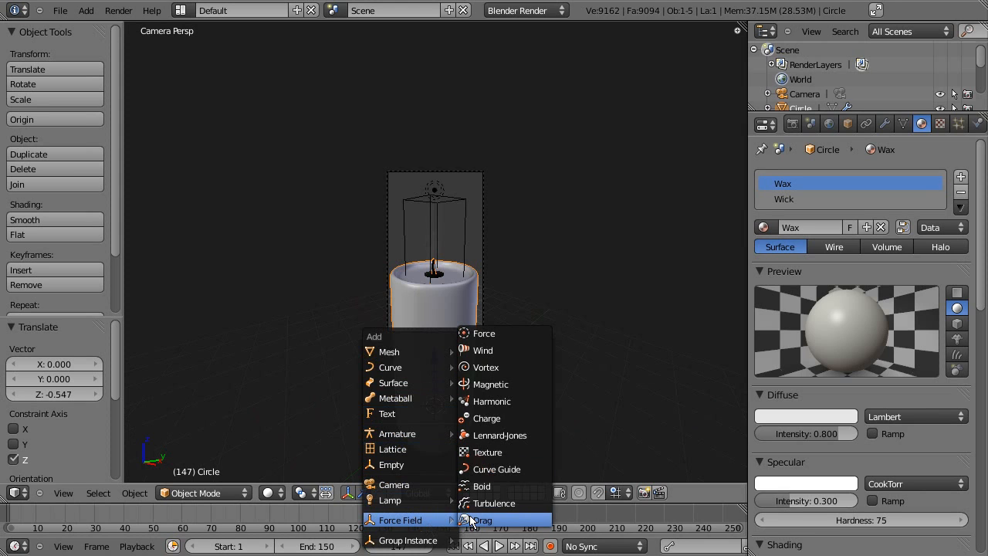
left_click(481, 352)
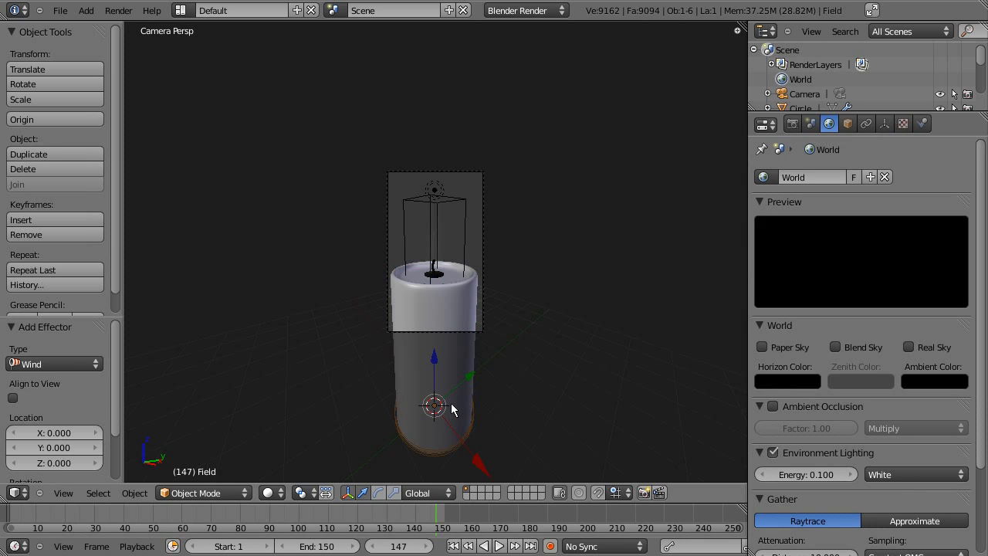
key("g")
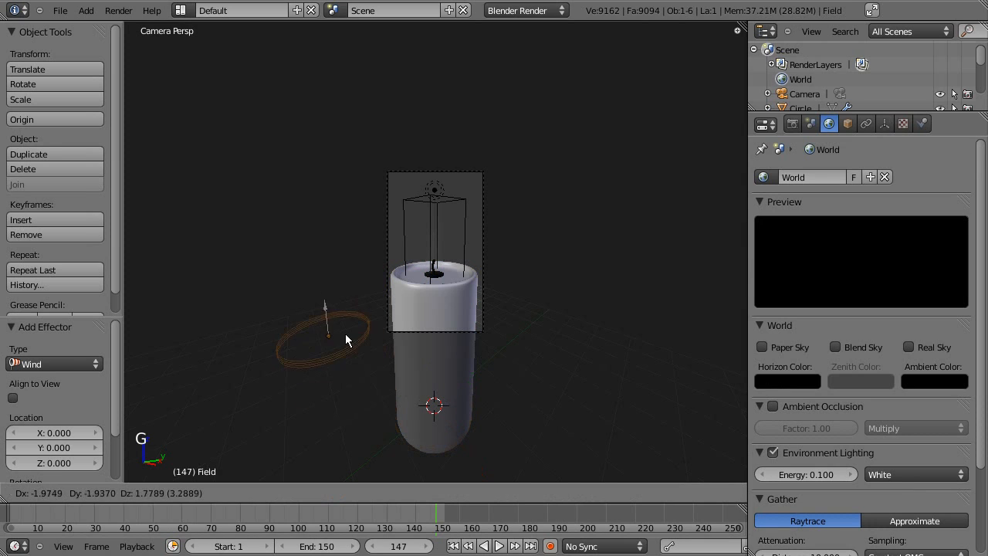
left_click(358, 278)
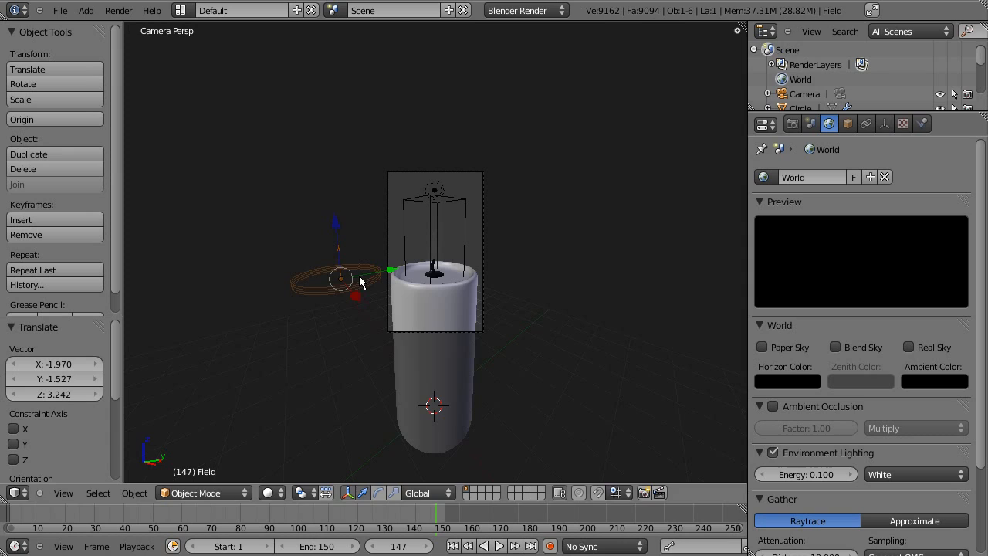
Rotate the wind field by -90° about the global X axis so it blows toward the candle.
key("r")
key("x")
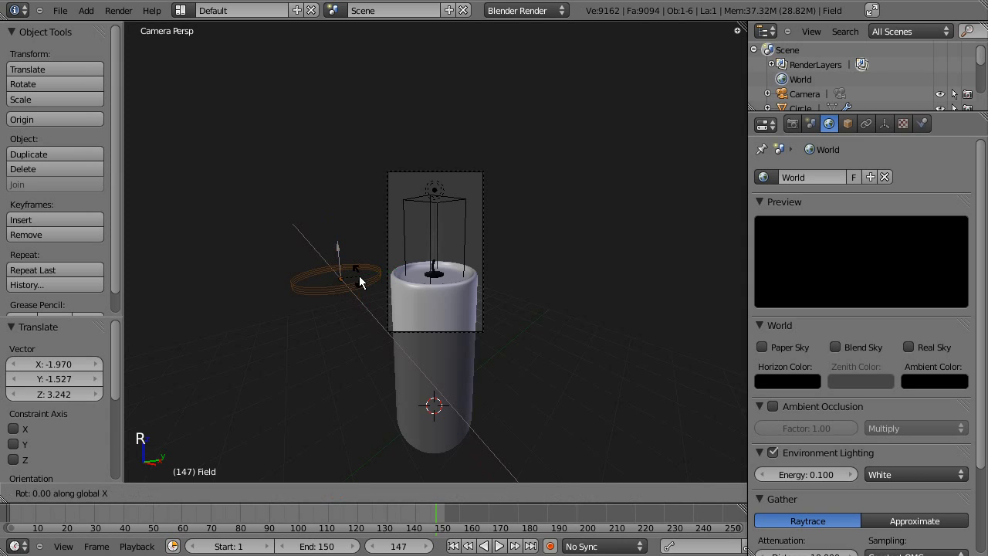
type("90")
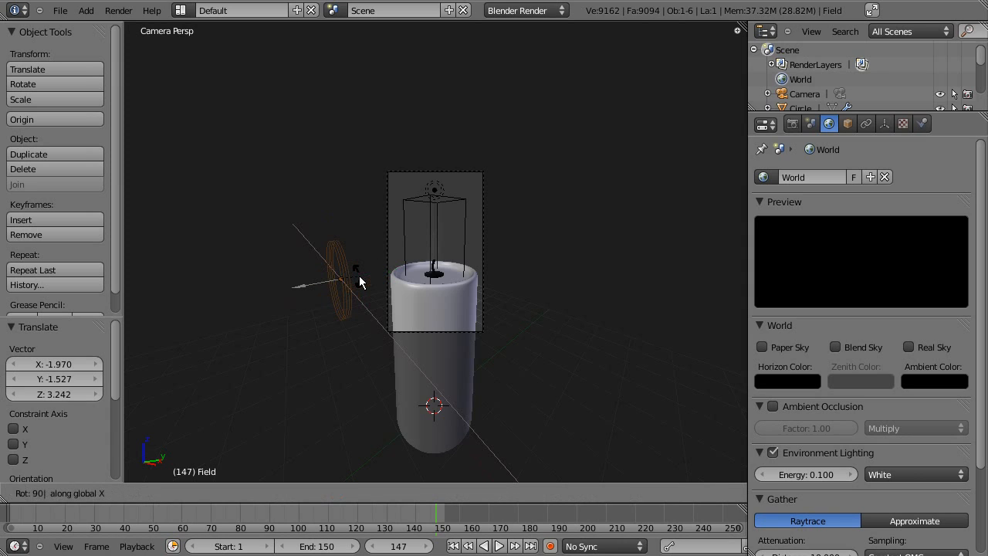
type("-99")
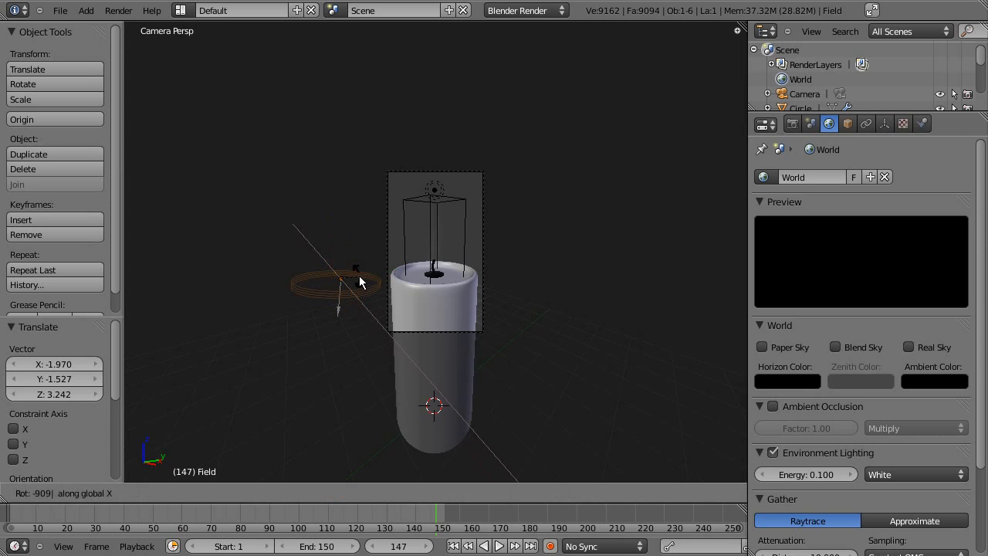
type("0")
key("minus")
key("Return")
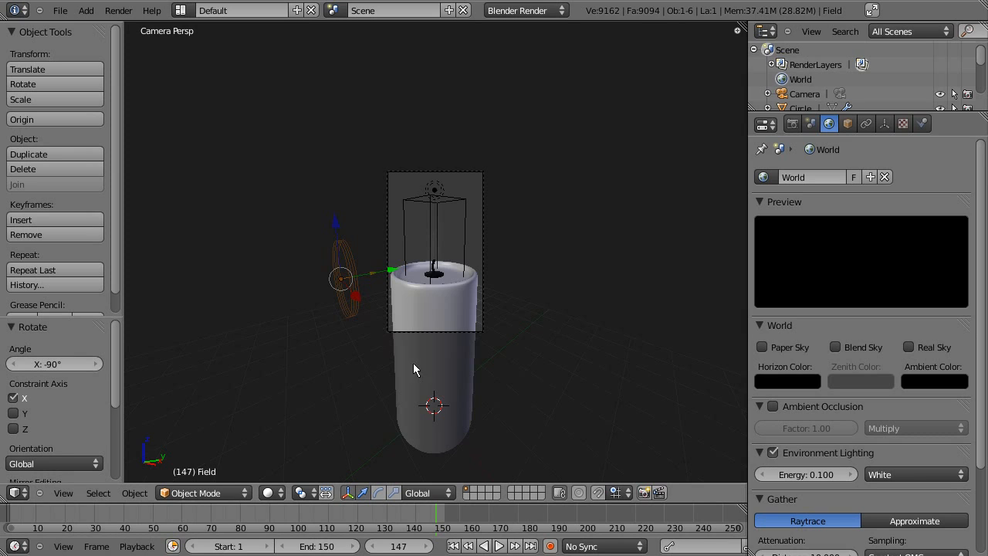
Set the wind force field's strength to 0 in its physics settings.
left_click(922, 123)
mouse_move(811, 238)
left_mouse_down()
mouse_move(843, 235)
mouse_move(830, 237)
left_mouse_up()
left_click(830, 237)
type("1")
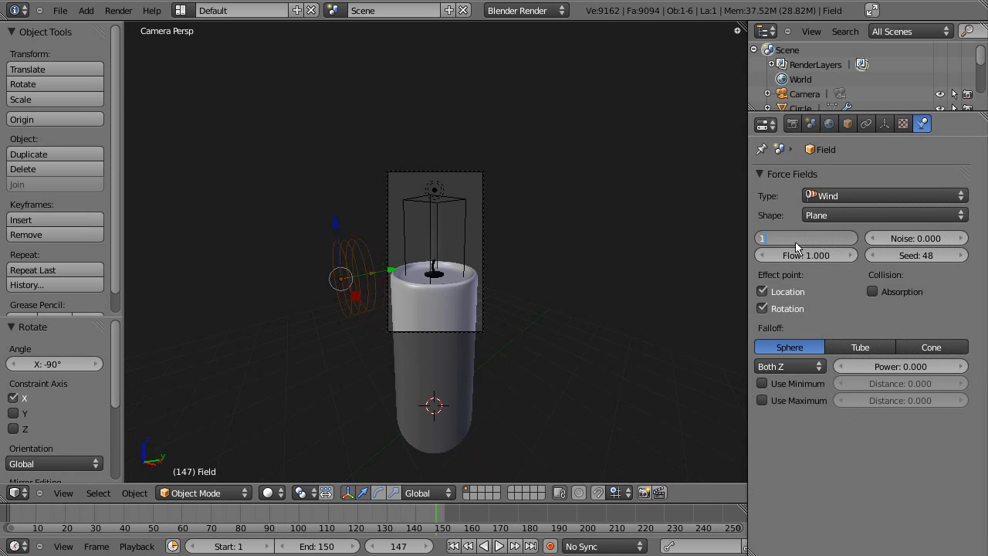
key("Return")
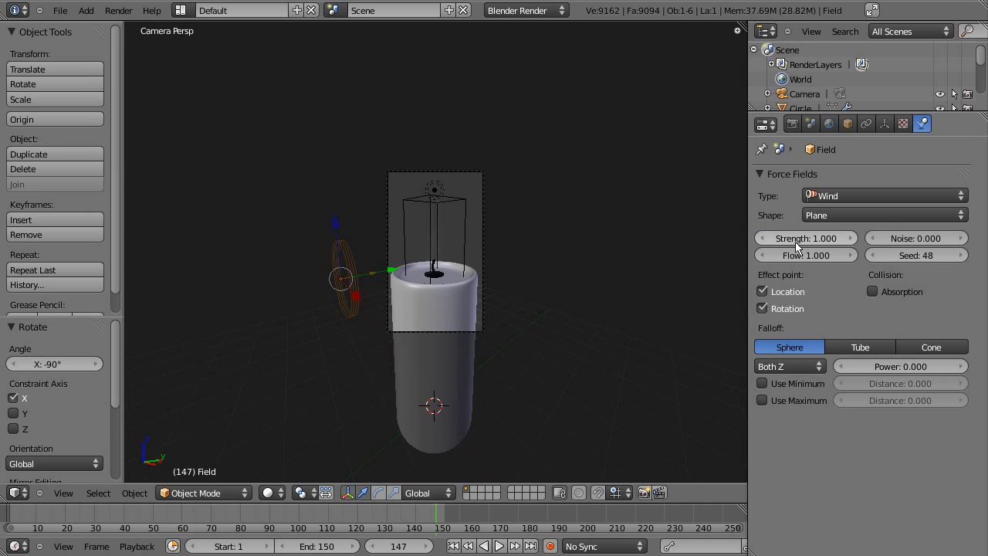
left_click(808, 244)
type("0")
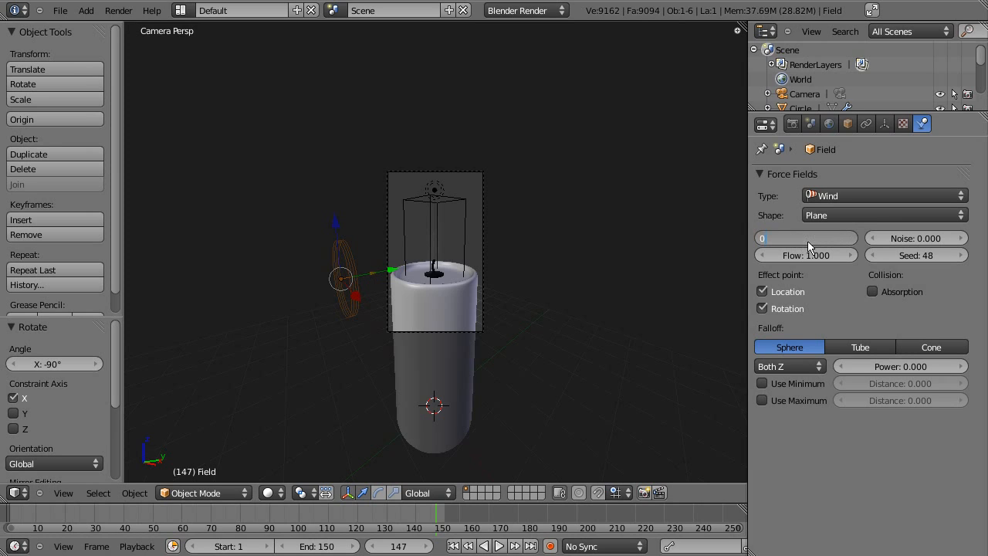
key("Return")
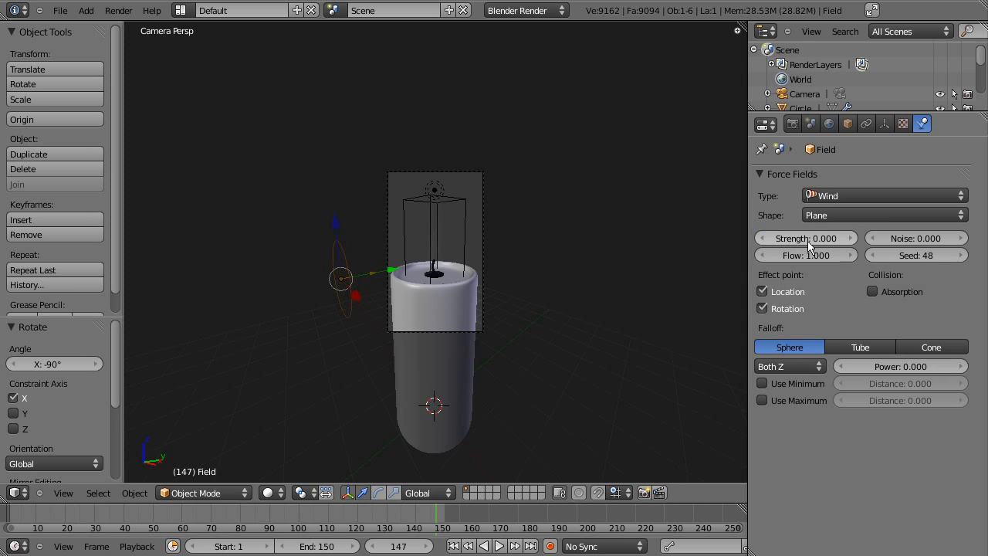
From the top view, line the wind field up with the wick by moving it about 1.975 in X and -0.199 in Y.
key("KP_7")
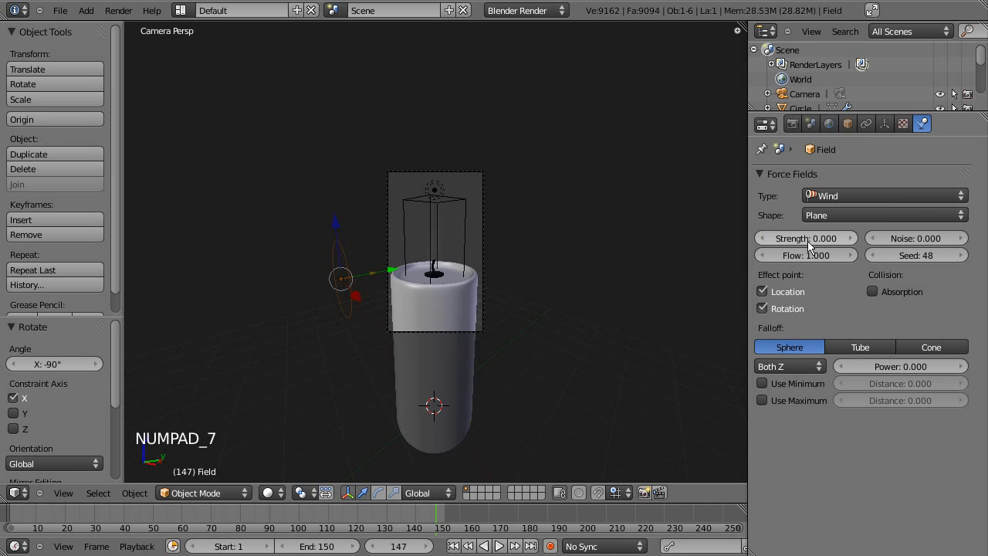
key("KP_7")
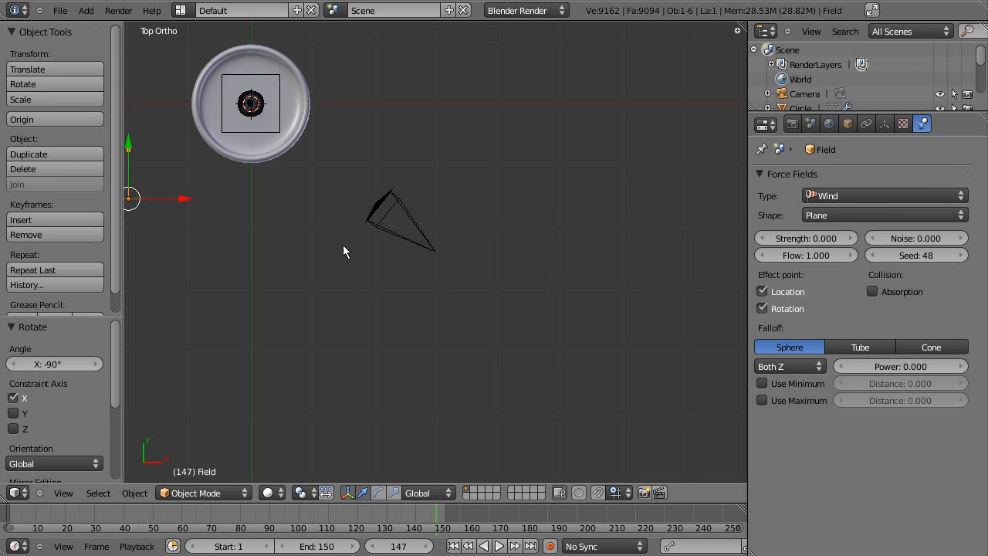
middle_click_drag(303, 208, 508, 368)
key("KP_7")
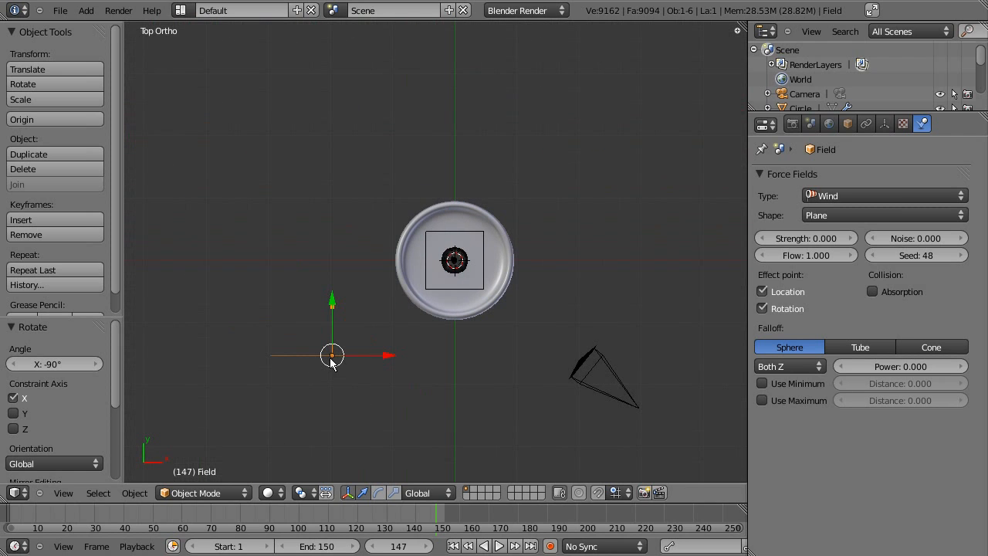
key("g")
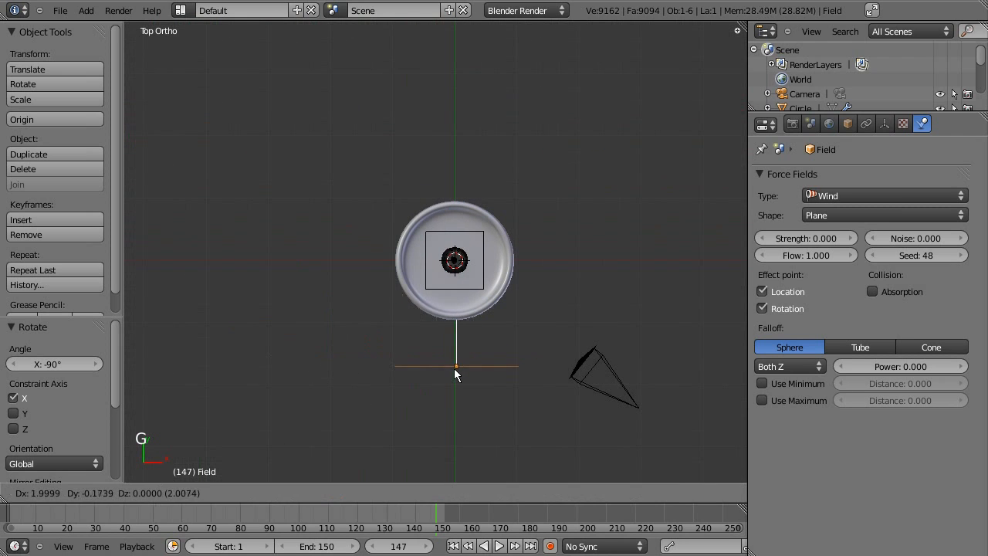
left_click(453, 370)
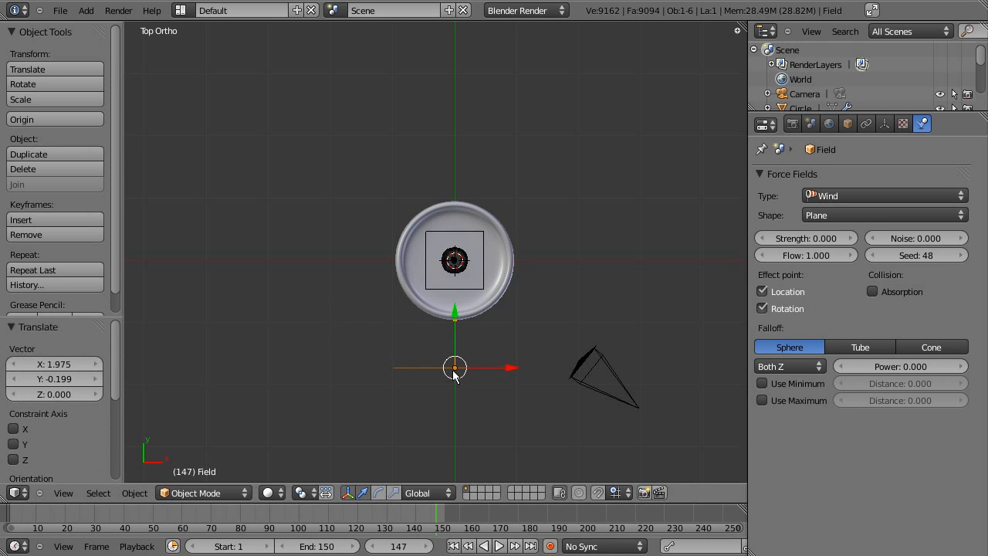
From the front view, raise the wind field about 1.217 in Z to flame height and check it through the camera.
key("KP_1")
key("g")
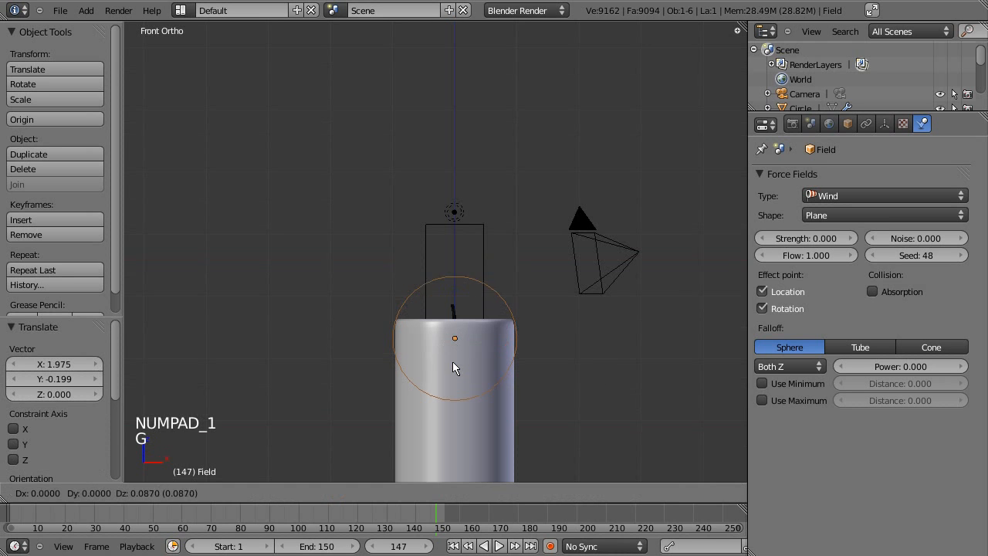
left_click(453, 296)
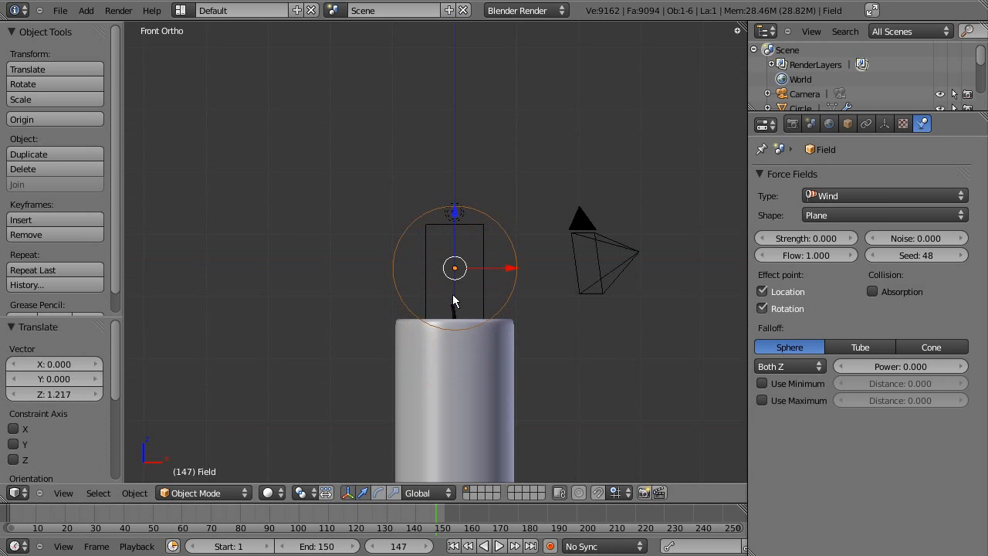
key("KP_0")
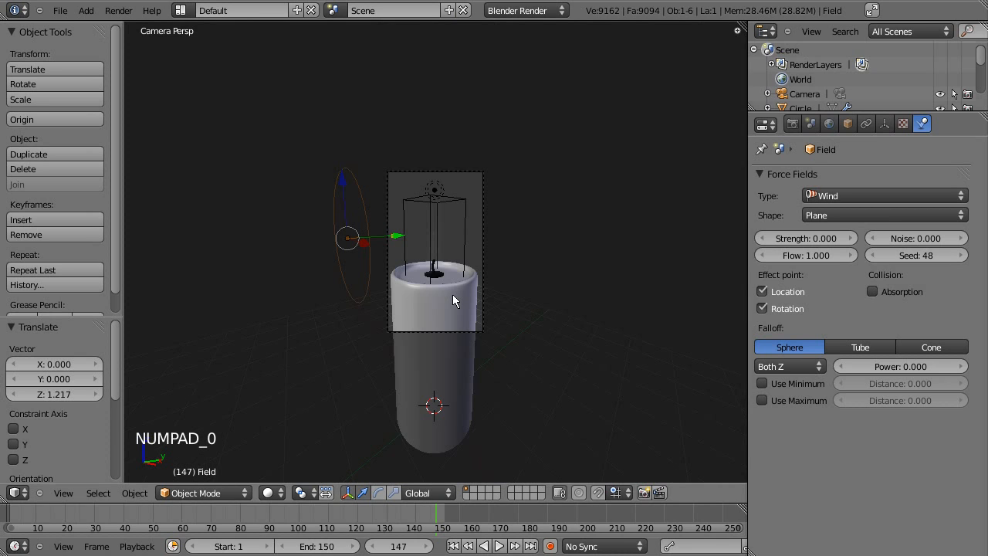
From the top view, move the wind field about 0.633 in Y closer to the candle and return to the camera view.
key("KP_7")
key("g")
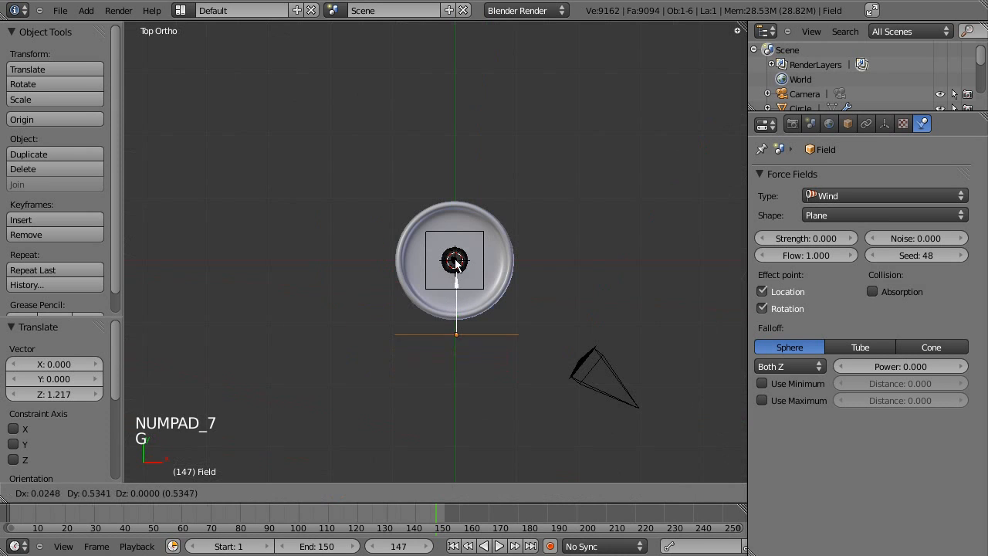
left_click(454, 260)
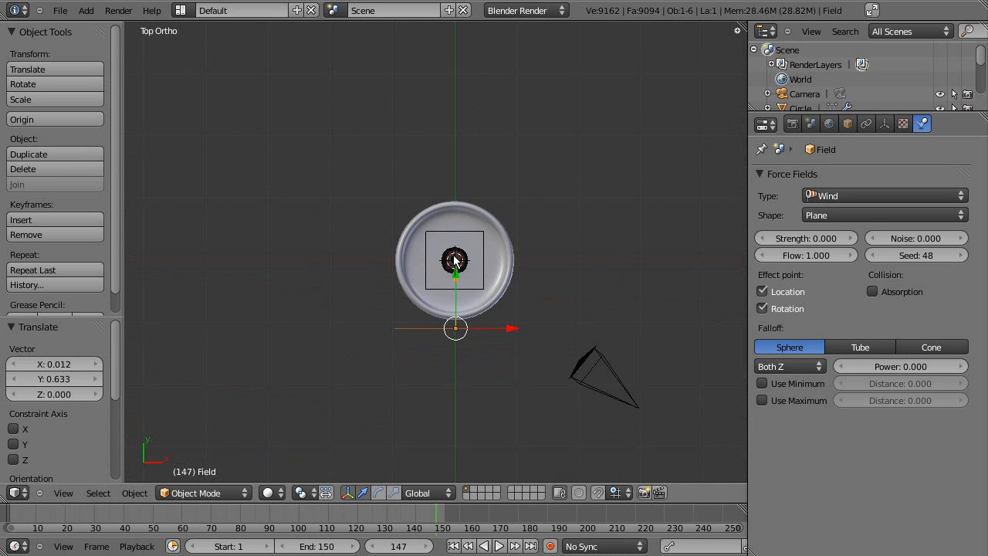
key("KP_0")
scroll(453, 255, "up", 5)
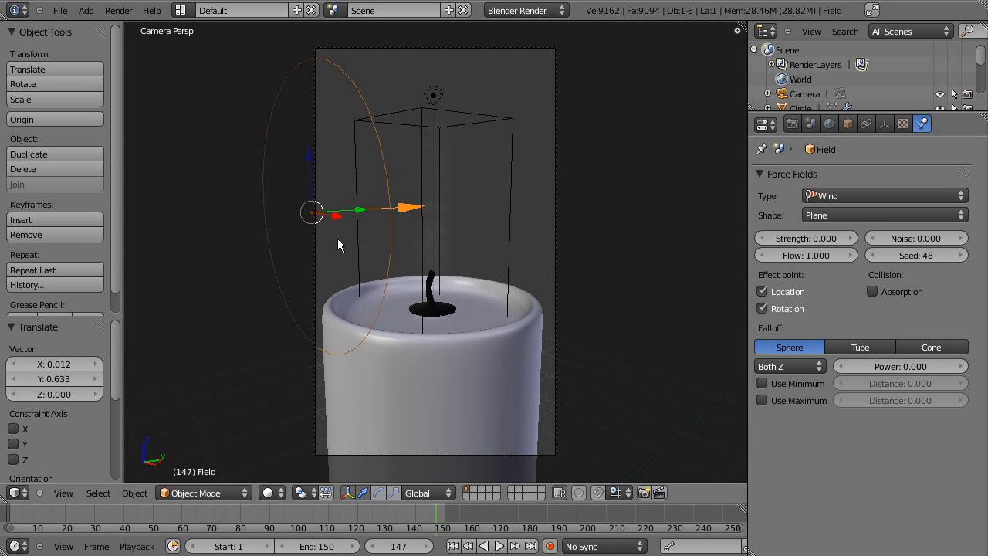
Switch to the Animation screen layout, widen the properties area and show the wind field's physics settings.
left_click(193, 14)
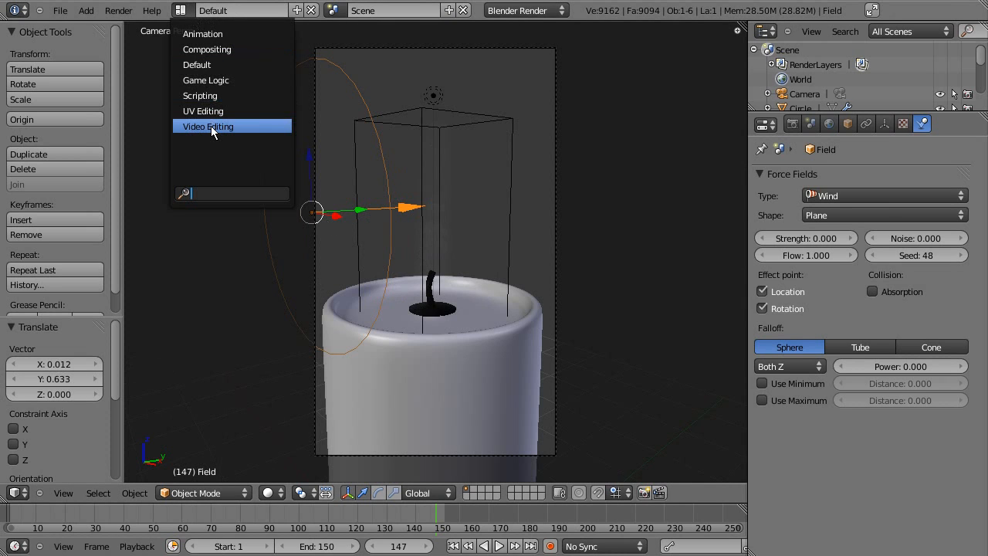
left_click(205, 36)
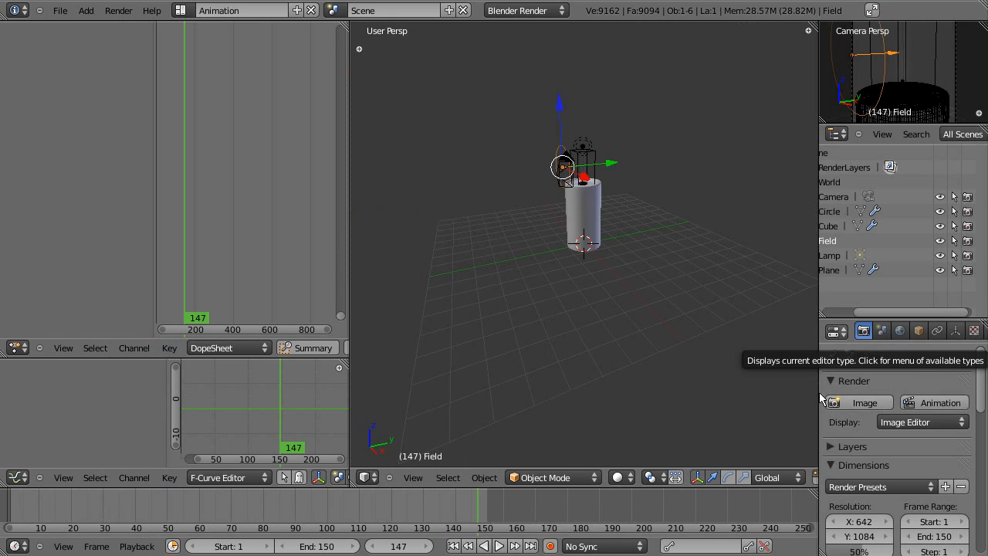
left_click_drag(820, 394, 768, 388)
left_click(941, 331)
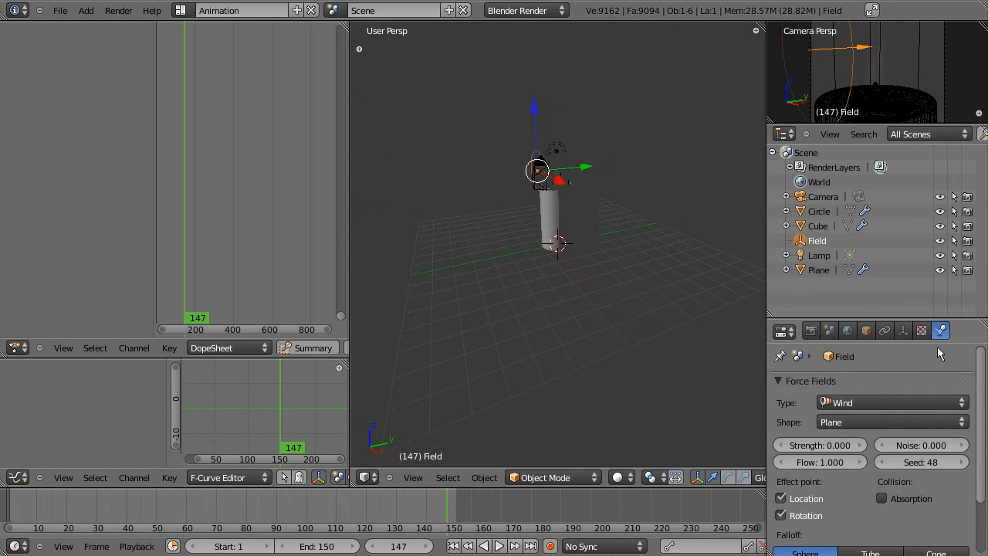
Keyframe the wind field's strength at 0 on frame 13 and fit its F-curve in view.
left_click_drag(329, 507, 47, 521)
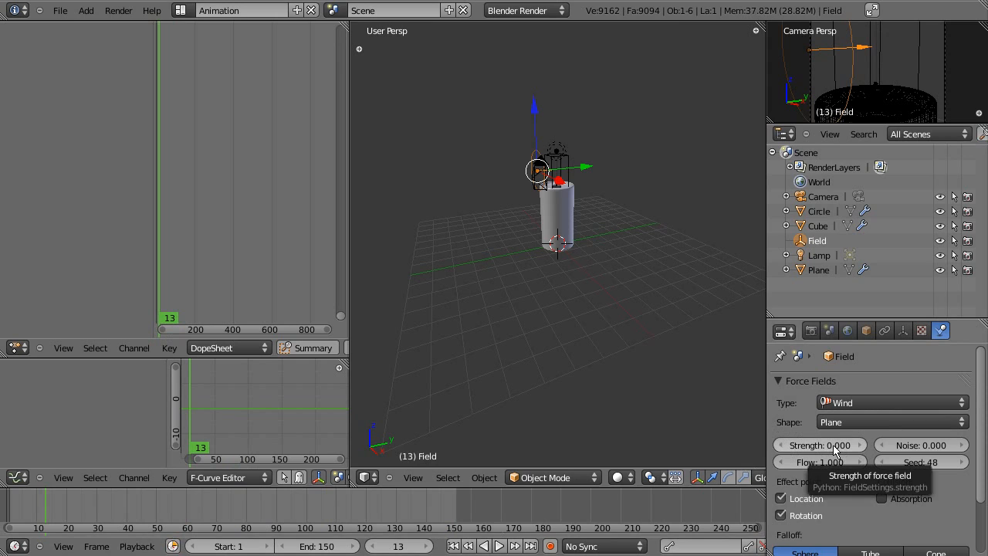
key("i")
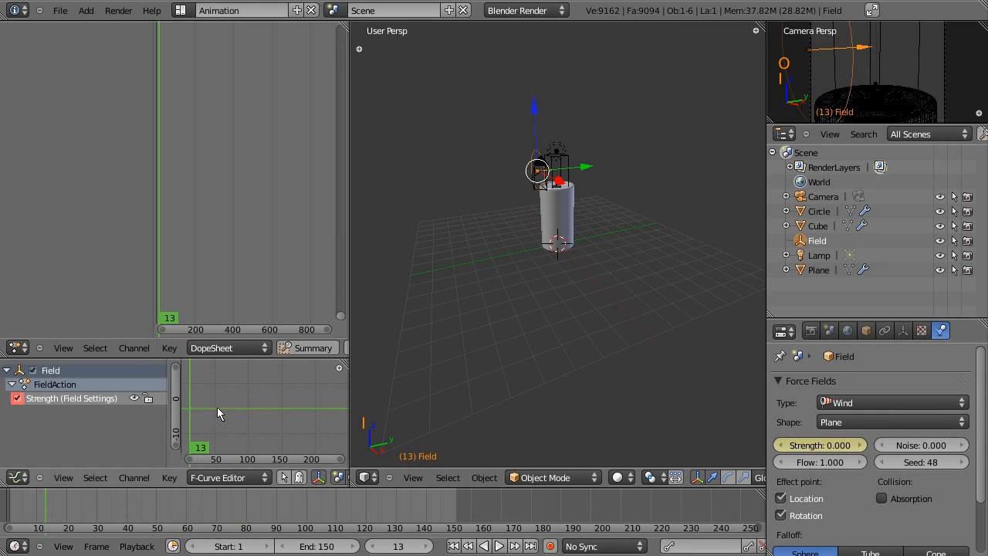
key("Home")
left_click(204, 425)
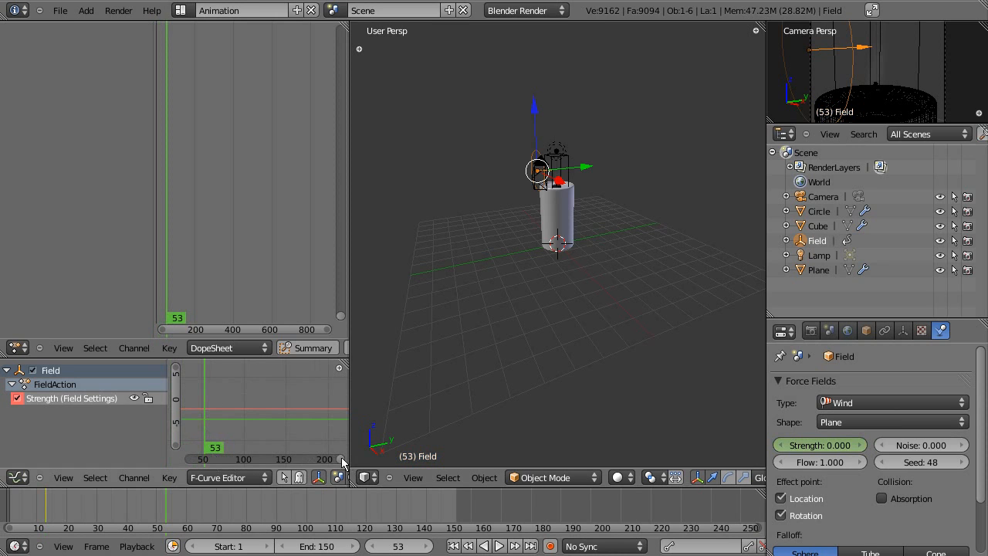
Add a Noise F-curve modifier to the wind field's strength curve.
left_click_drag(330, 459, 277, 463)
left_click_drag(340, 461, 194, 461)
left_click_drag(340, 462, 191, 462)
scroll(218, 440, "down", 2)
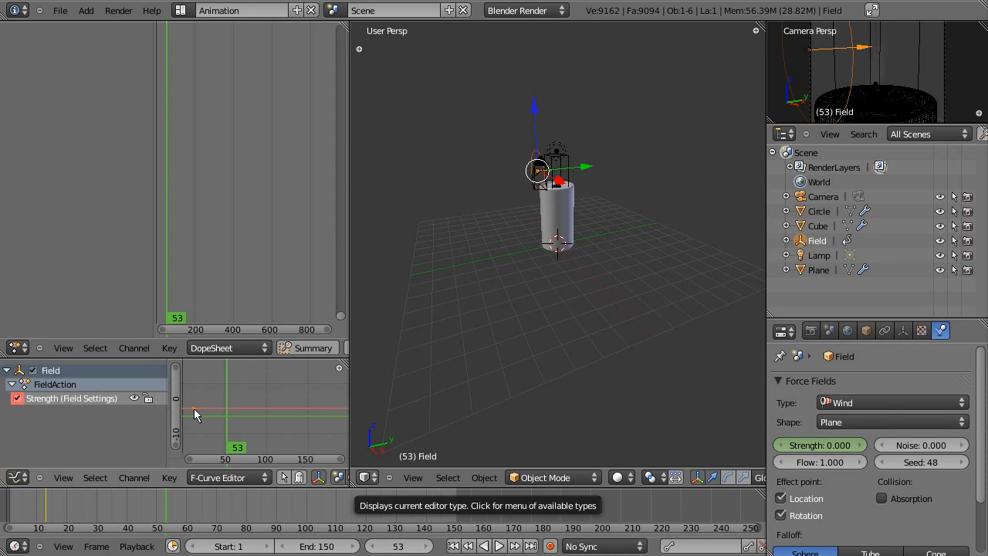
left_click(169, 478)
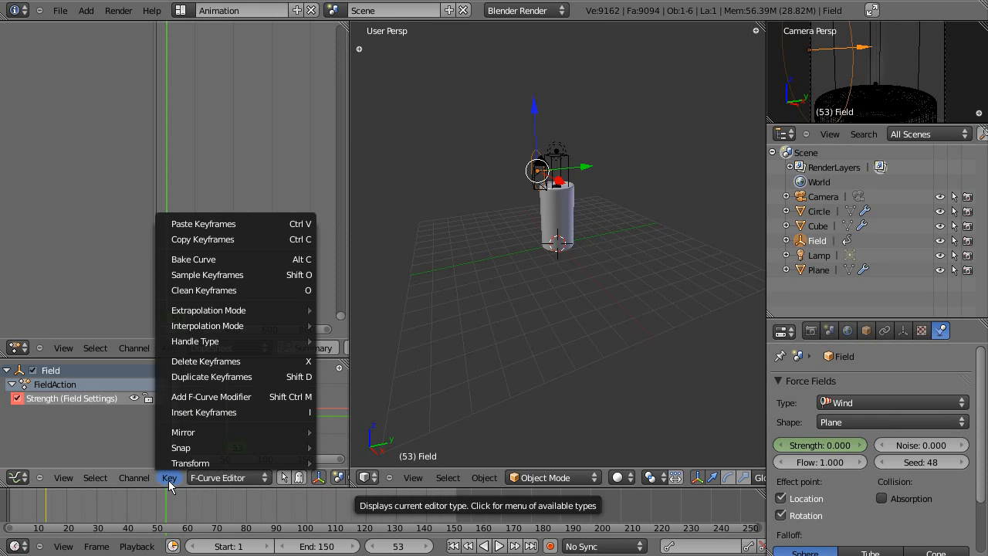
left_click(169, 480)
left_click(169, 478)
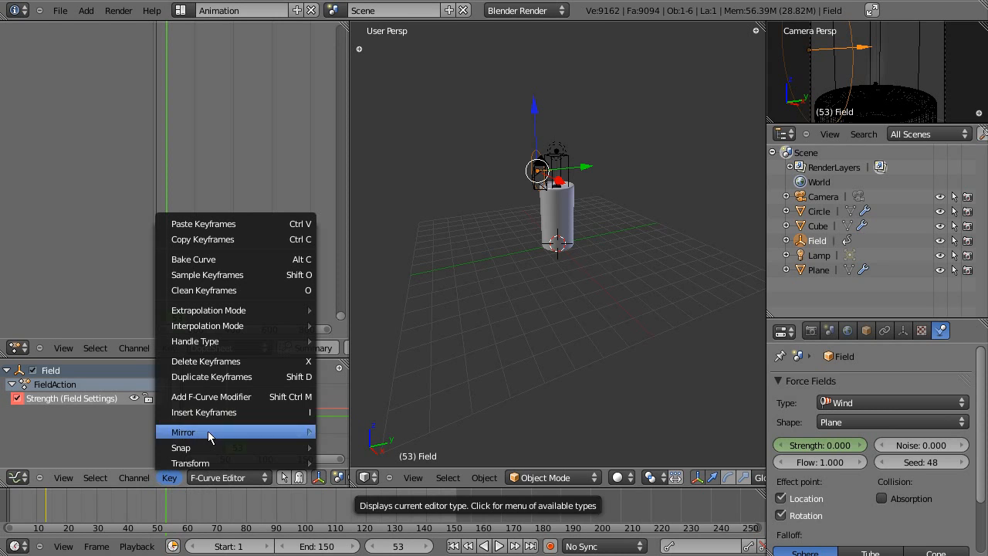
left_click(218, 404)
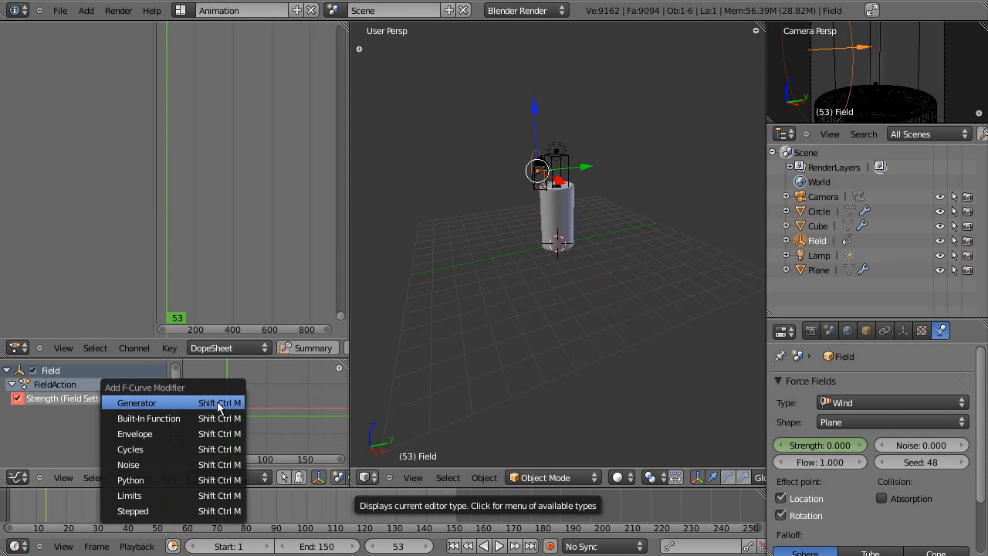
left_click(141, 466)
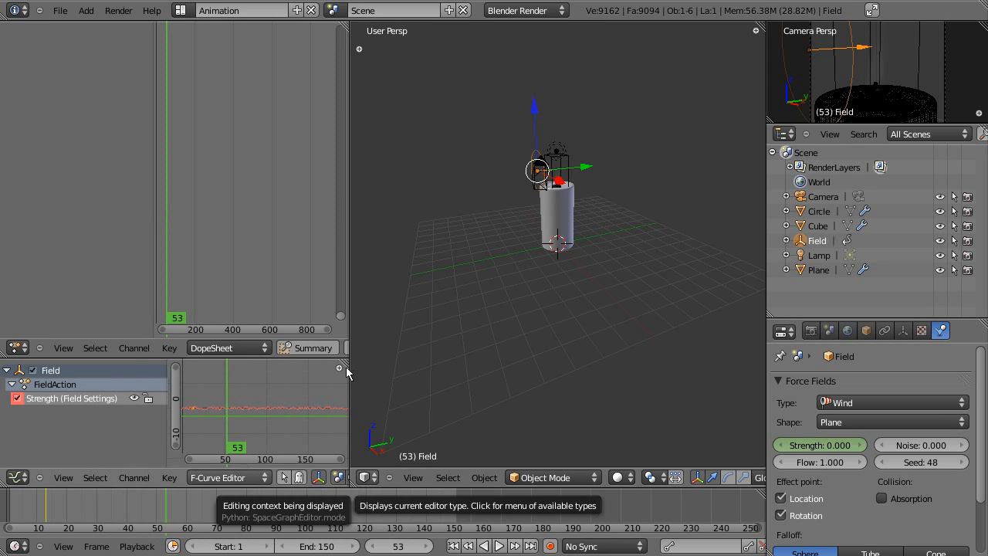
Enlarge the F-Curve Editor, narrow its channel list and show the Noise modifier's settings.
left_click_drag(348, 293, 398, 289)
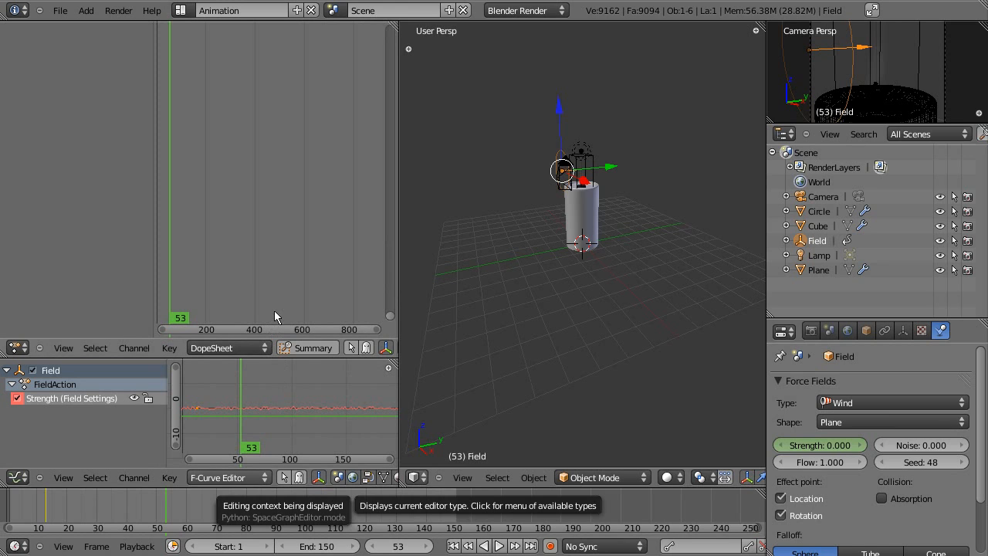
left_click_drag(160, 360, 152, 187)
left_click_drag(289, 462, 263, 460)
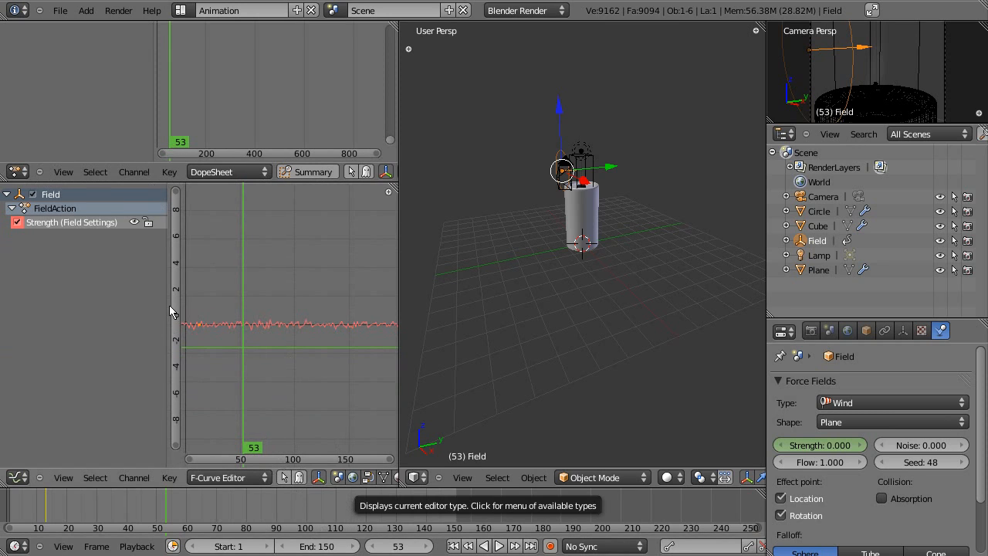
left_click_drag(166, 304, 100, 311)
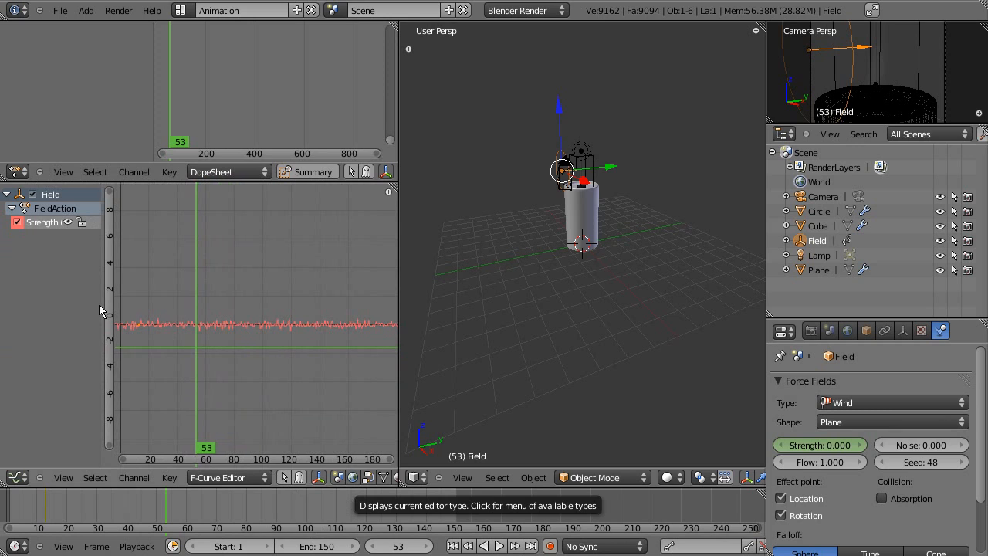
key("n")
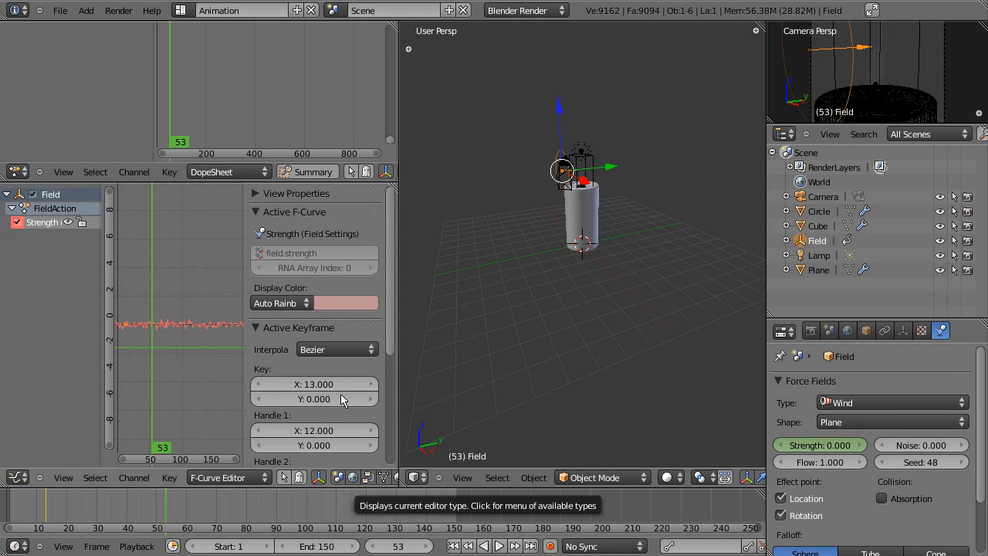
left_click_drag(391, 274, 380, 406)
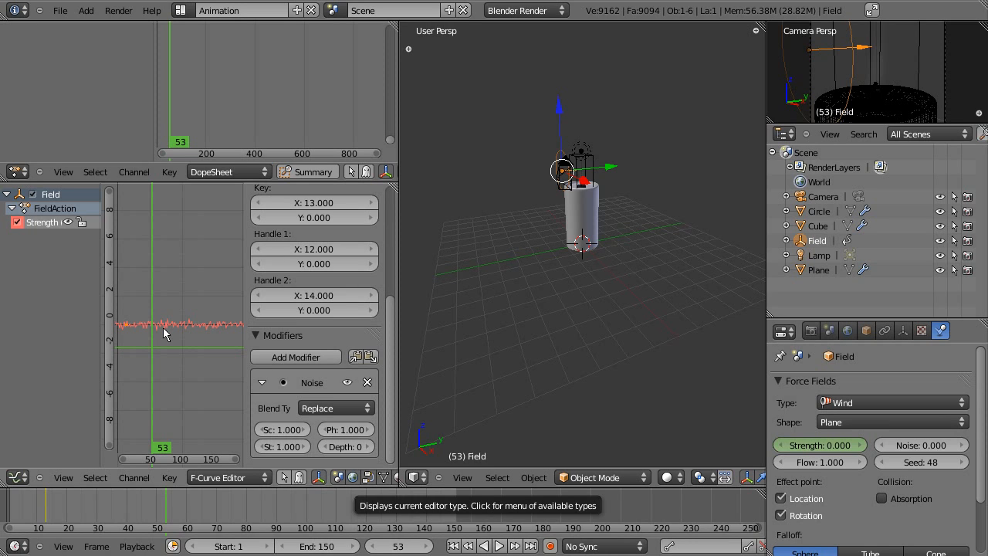
Set the Noise modifier's scale to 14.2, strength to 6.9 and depth to 27.
left_click_drag(277, 430, 255, 434)
left_click_drag(271, 434, 326, 458)
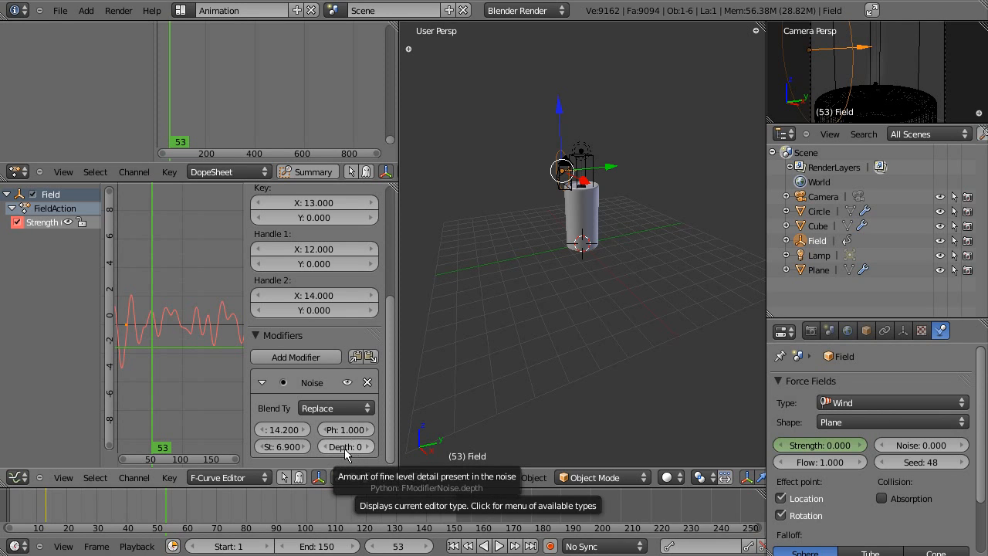
left_click_drag(329, 450, 341, 453)
left_click_drag(190, 458, 61, 455)
mouse_move(224, 458)
left_mouse_down()
mouse_move(23, 461)
mouse_move(301, 464)
mouse_move(207, 462)
left_mouse_up()
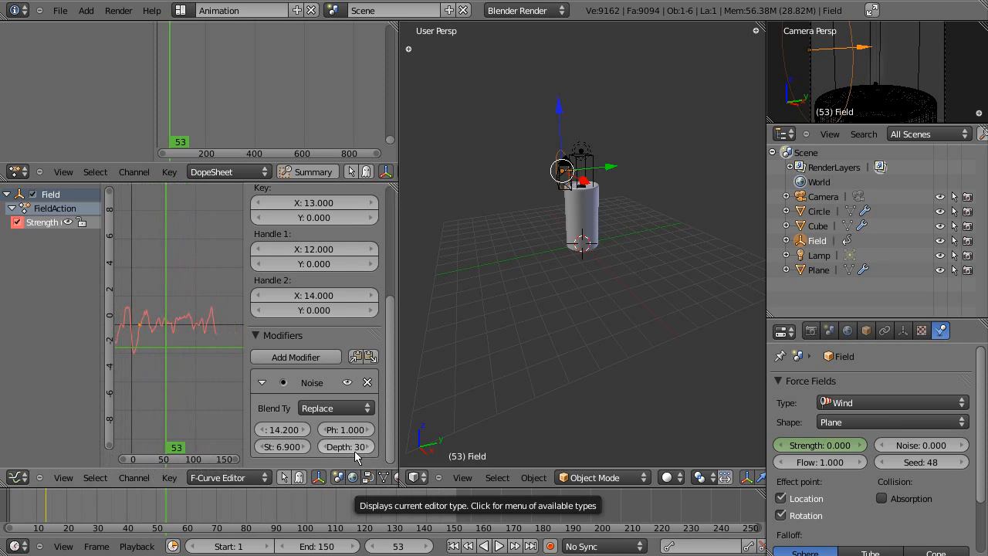
left_click(327, 450)
left_click(327, 450)
left_click(328, 449)
mouse_move(164, 461)
left_mouse_down()
mouse_move(502, 479)
mouse_move(669, 473)
mouse_move(237, 463)
left_mouse_up()
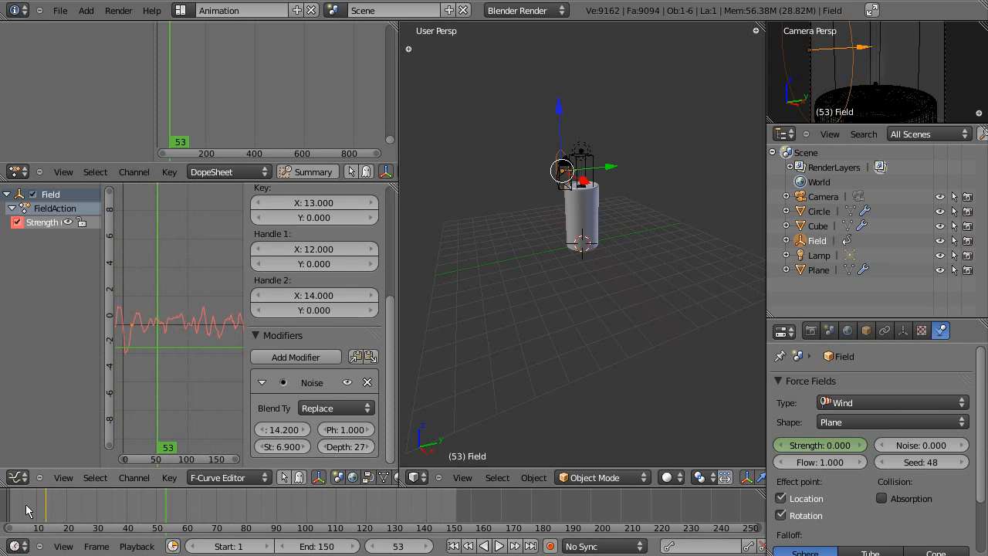
Move the strength keyframe to frame 14 at -0.380 and scrub the timeline to check the wind.
left_click_drag(23, 507, 189, 503)
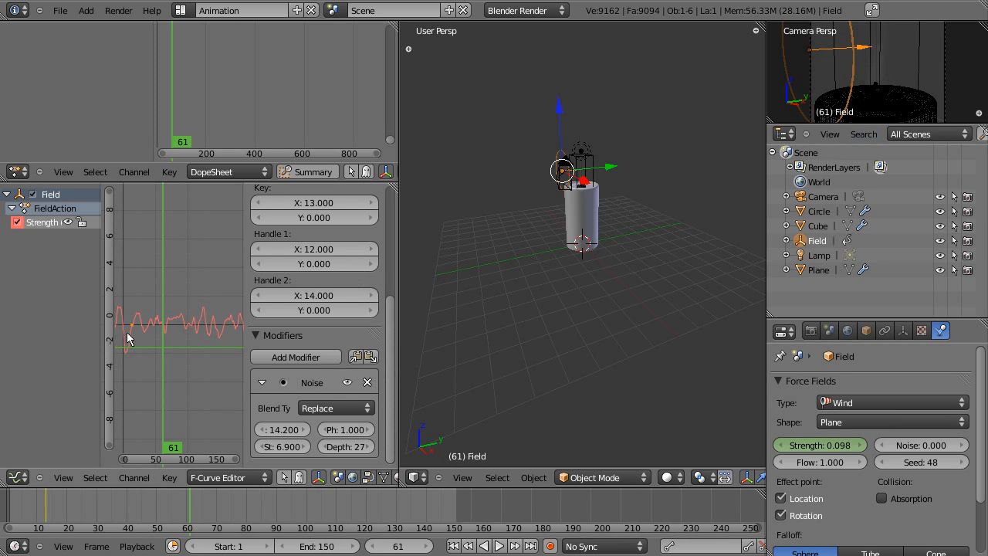
key("g")
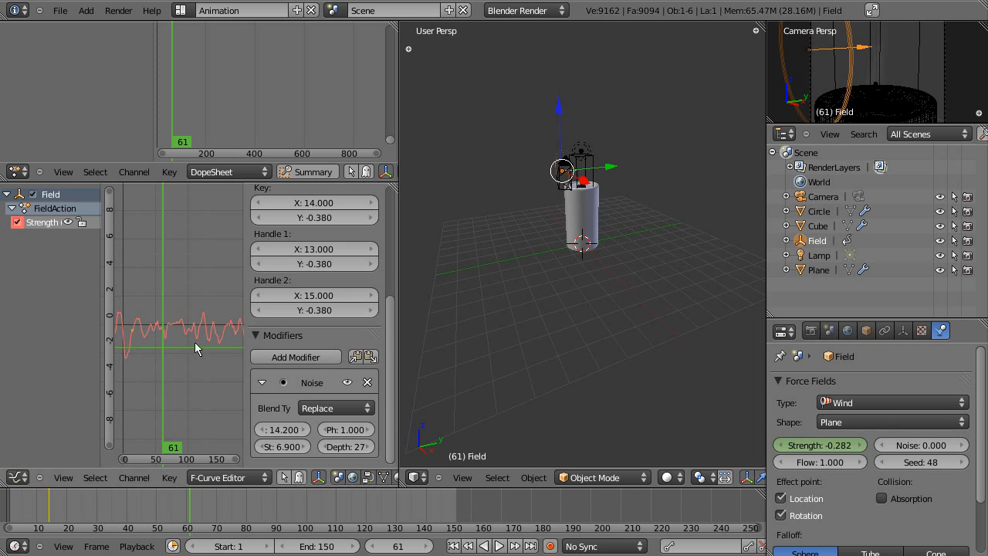
left_click_drag(454, 500, 113, 497)
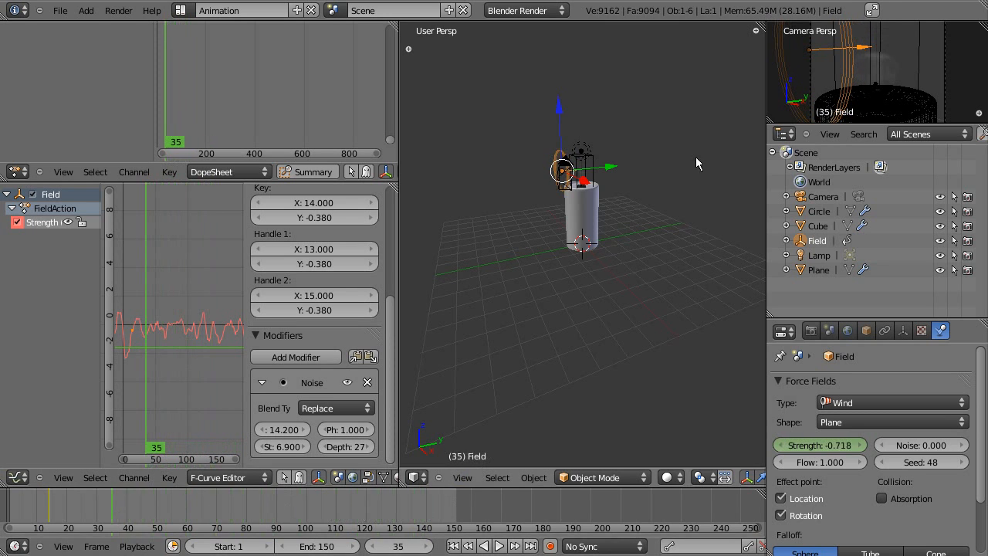
left_click_drag(189, 508, 267, 509)
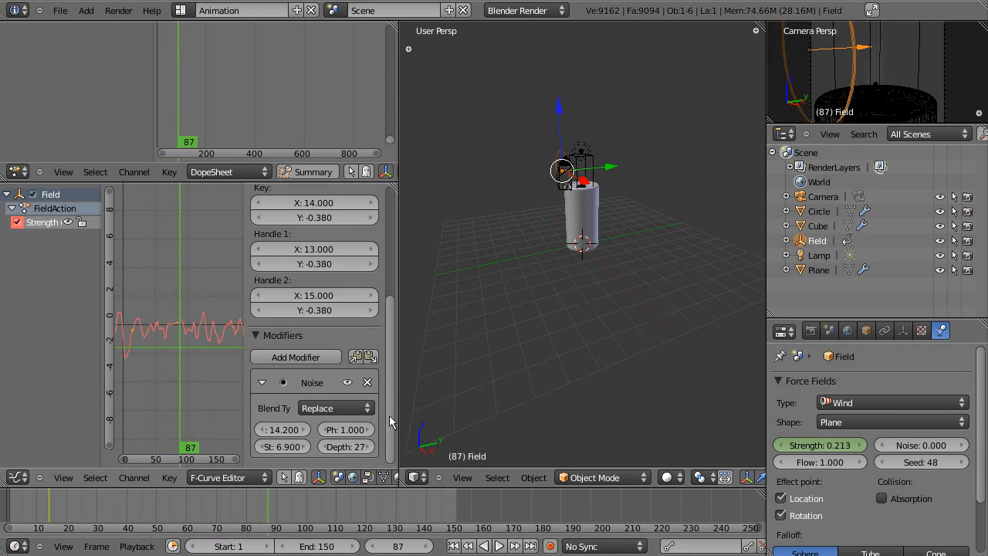
Add a Limits modifier to the strength curve with its minimum Y value enabled at 0.
left_click(169, 478)
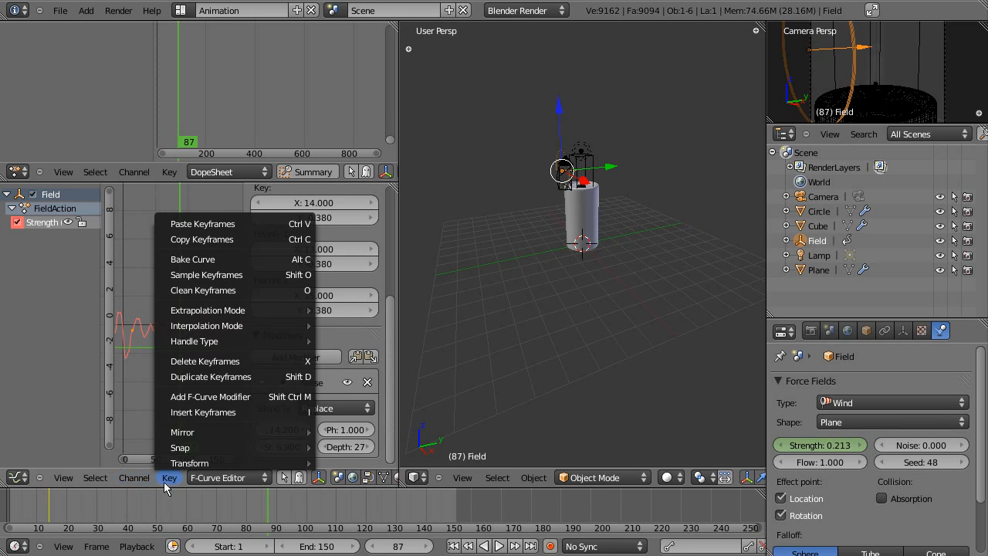
left_click(231, 402)
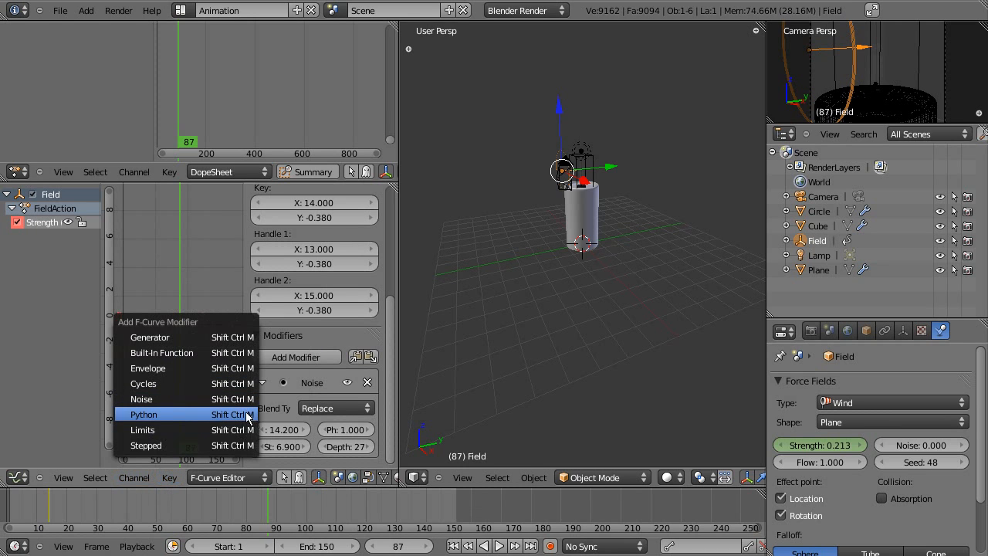
left_click(178, 430)
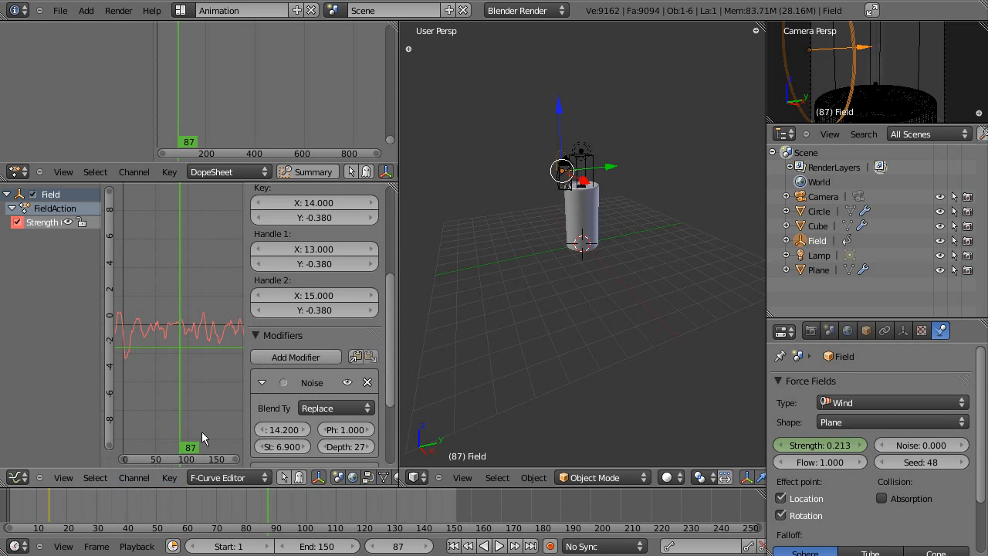
left_click_drag(391, 361, 389, 430)
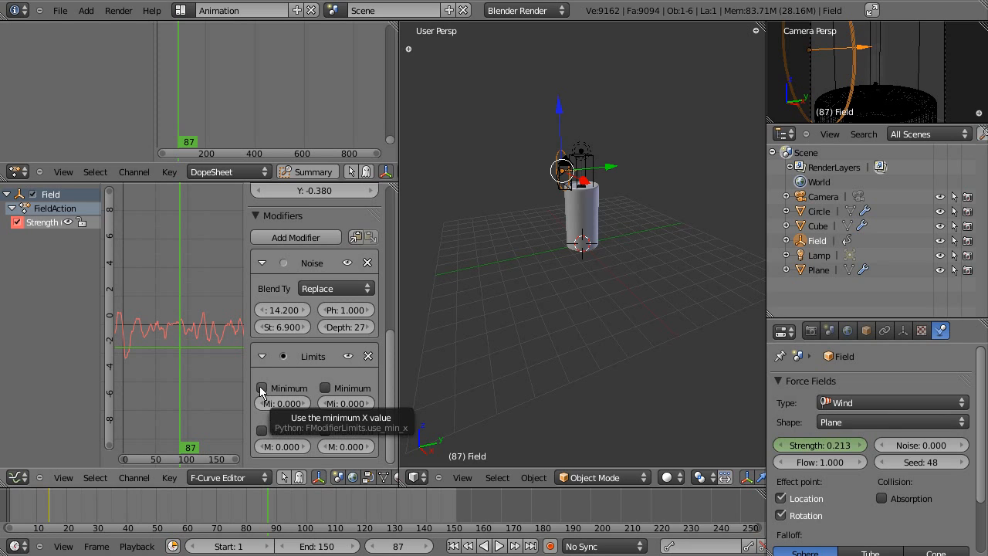
left_click(327, 388)
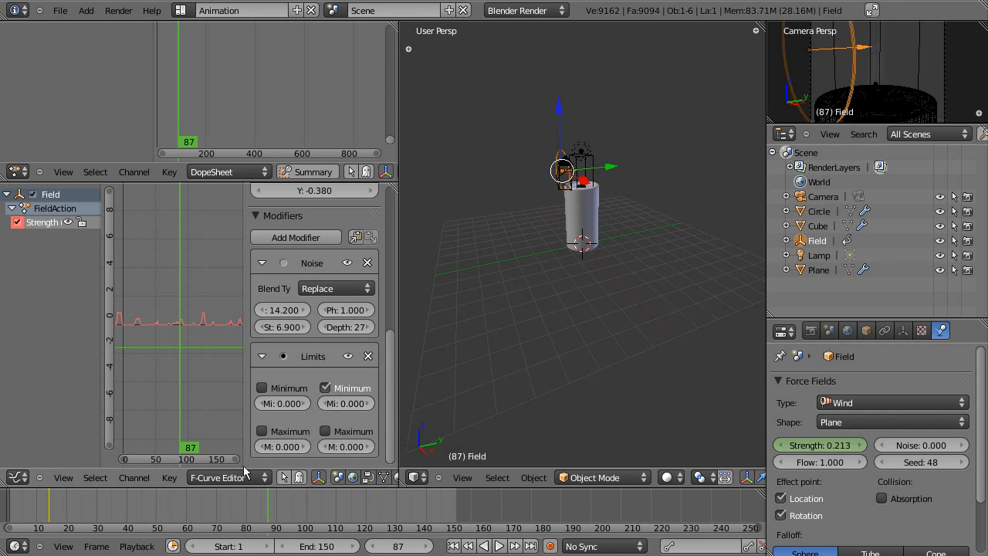
mouse_move(282, 501)
left_mouse_down()
mouse_move(59, 507)
mouse_move(448, 511)
mouse_move(21, 515)
mouse_move(280, 519)
left_mouse_up()
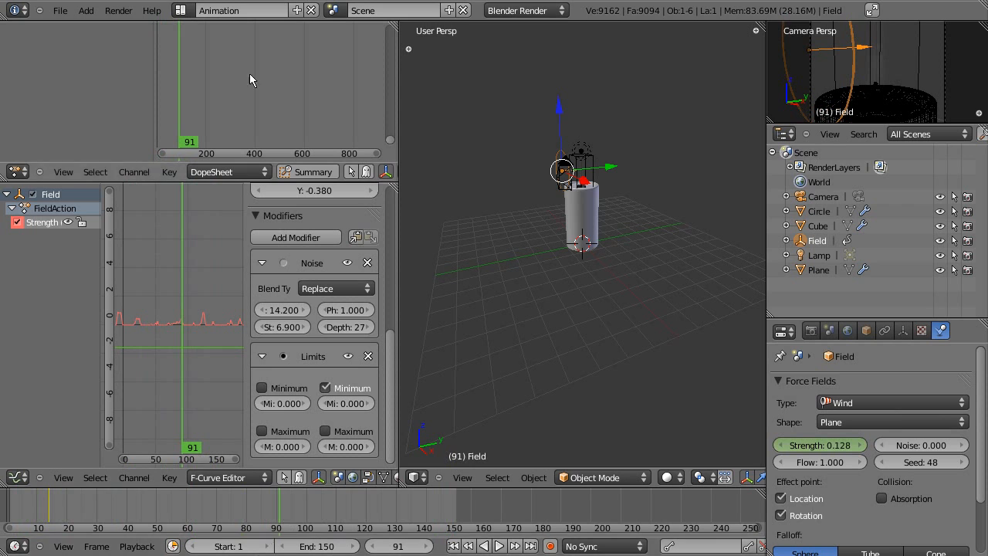
Switch back to the Default screen layout and go to frame 146.
left_click(180, 10)
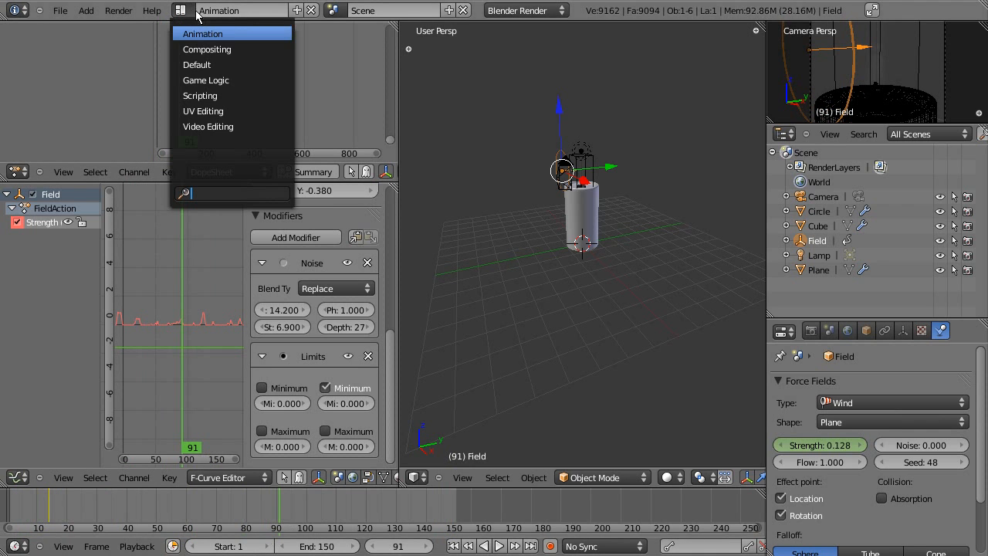
left_click(205, 65)
mouse_move(433, 520)
left_mouse_down()
mouse_move(17, 520)
mouse_move(352, 532)
mouse_move(435, 525)
left_mouse_up()
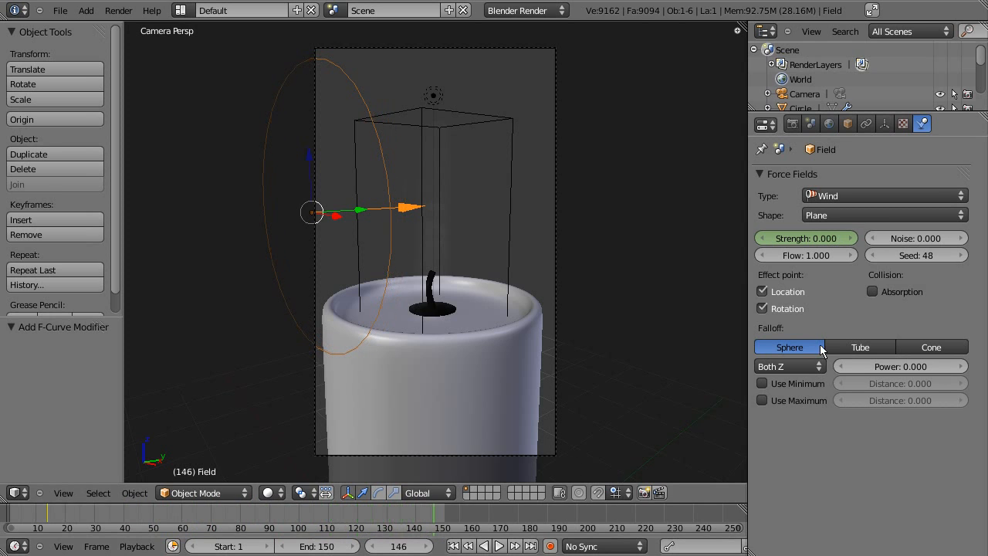
Select the smoke domain cube and free all its physics bakes.
right_click(515, 221)
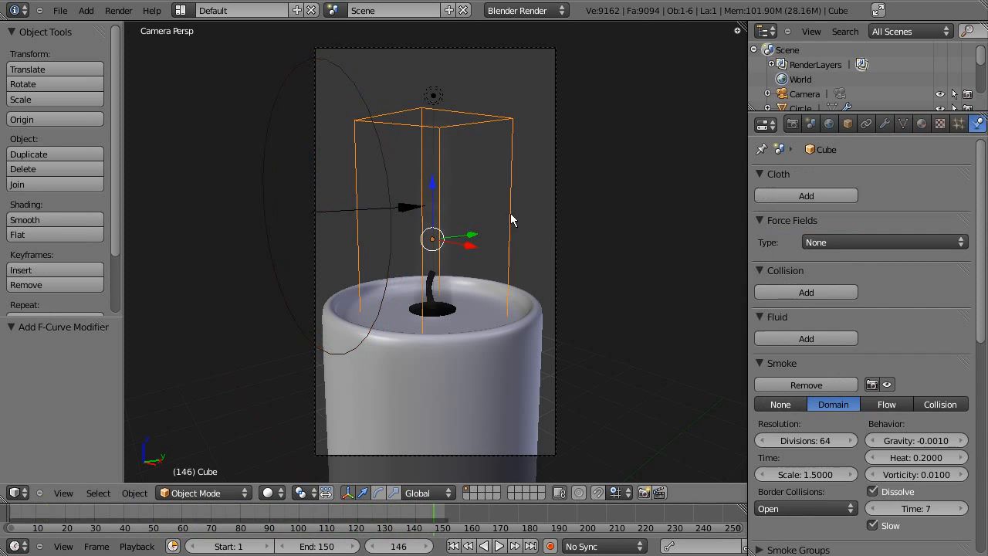
scroll(983, 203, "down", 10)
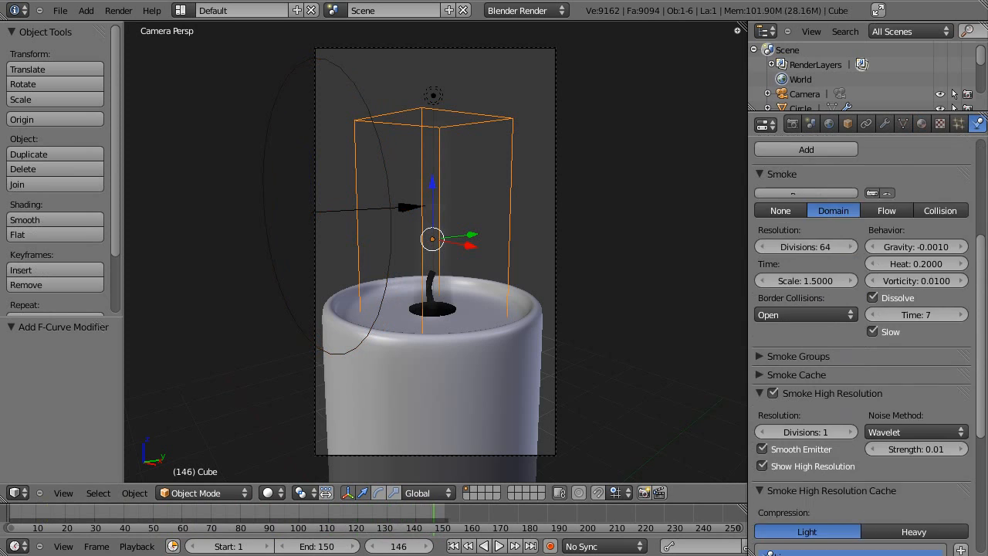
left_click(920, 462)
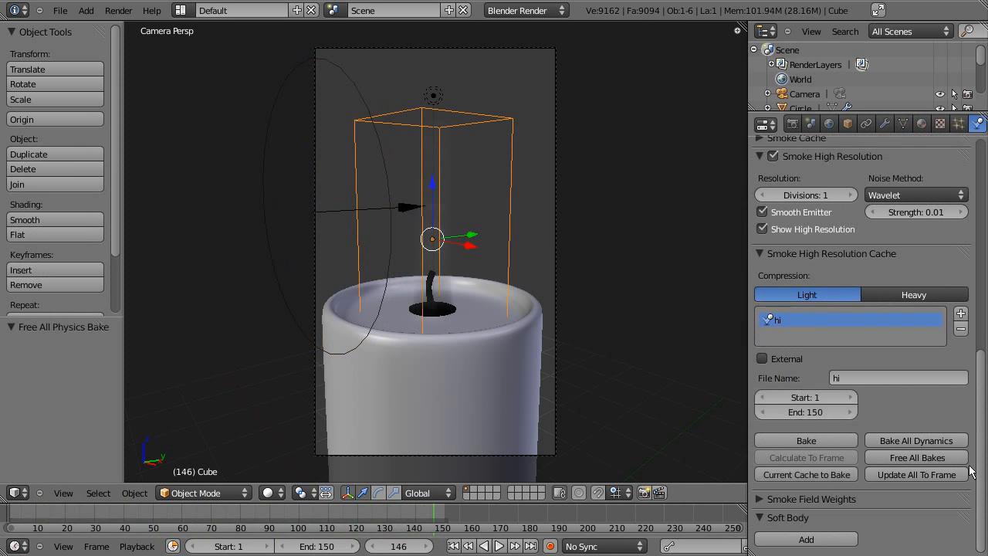
Set the end frame of the Smoke High Resolution Cache to 250.
left_click_drag(982, 437, 983, 309)
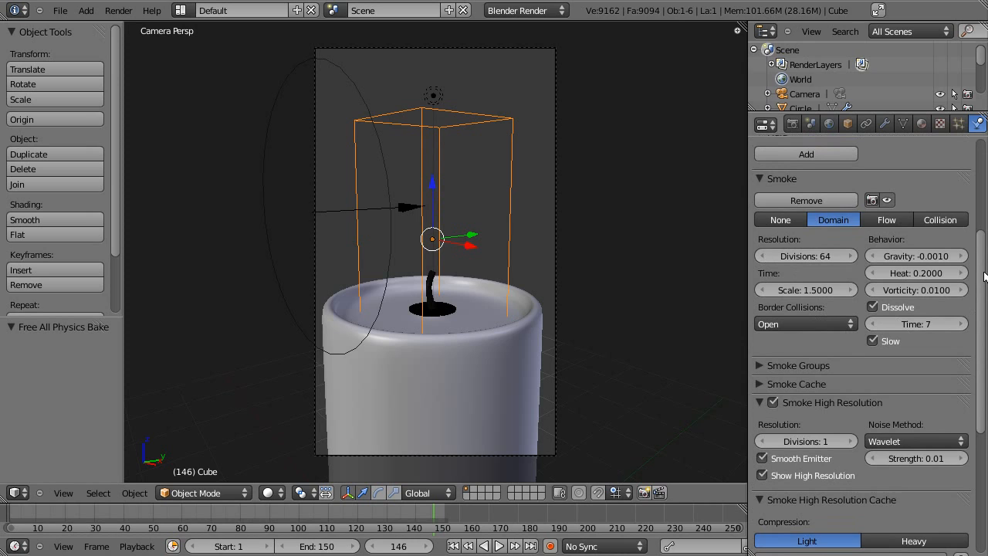
left_click_drag(986, 278, 985, 396)
left_click(814, 412)
type("250")
key("Return")
mouse_move(979, 434)
left_mouse_down()
mouse_move(979, 291)
mouse_move(979, 433)
left_mouse_up()
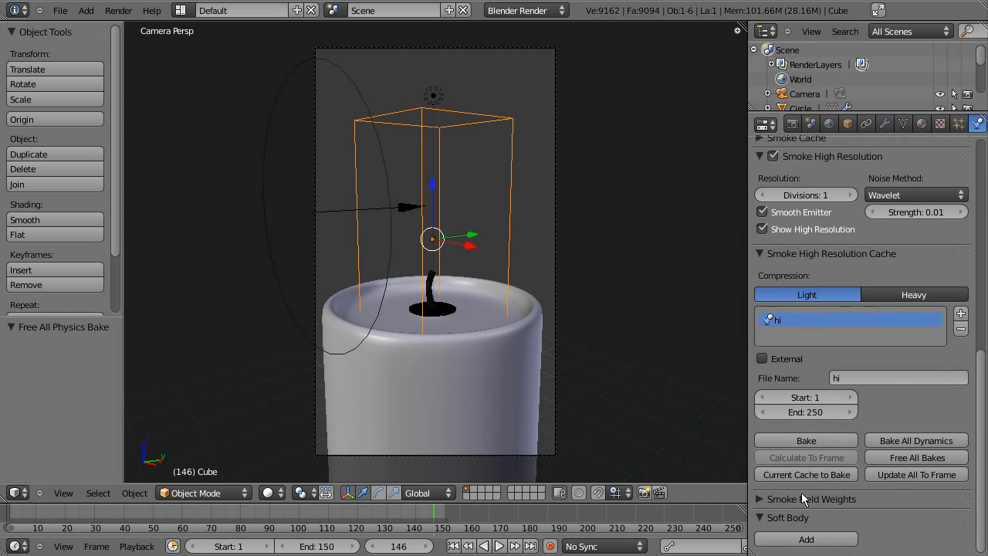
Set the end frame of the domain's low-resolution Smoke Cache to 250.
left_click_drag(984, 368, 983, 327)
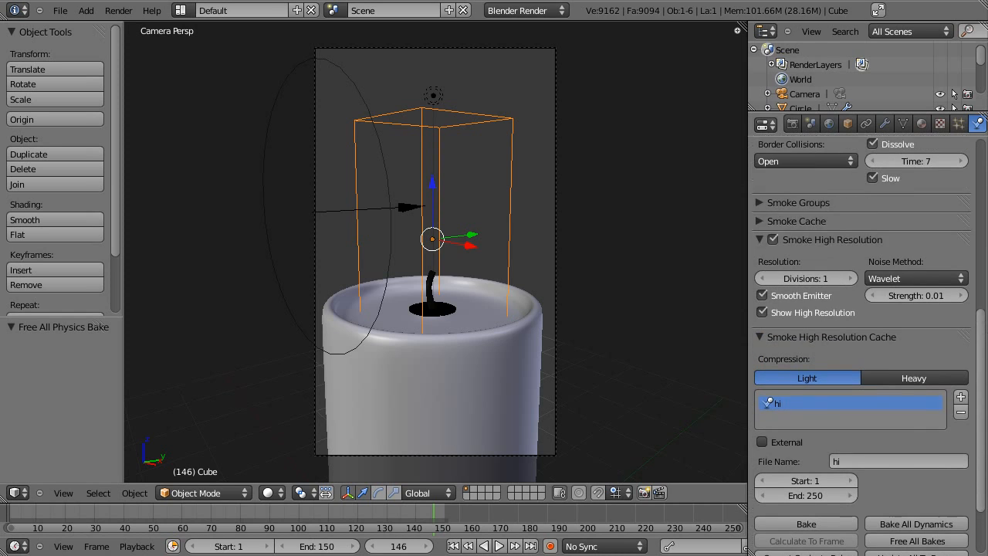
scroll(886, 301, "up", 2)
left_click(758, 278)
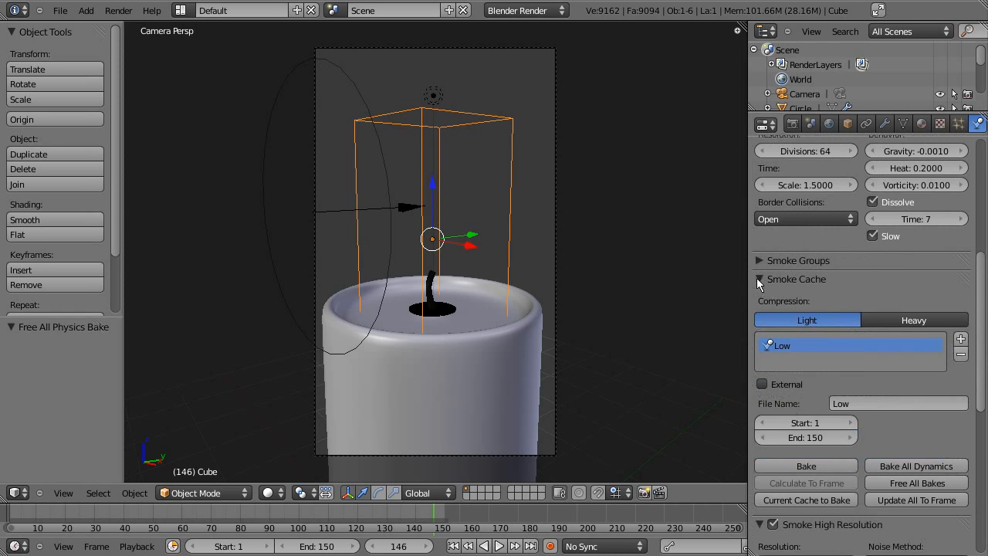
left_click(810, 436)
type("250")
key("Return")
Set the Smoke High Resolution divisions to 2 and the scene's end frame to 250.
left_click_drag(982, 314, 984, 432)
left_click(851, 353)
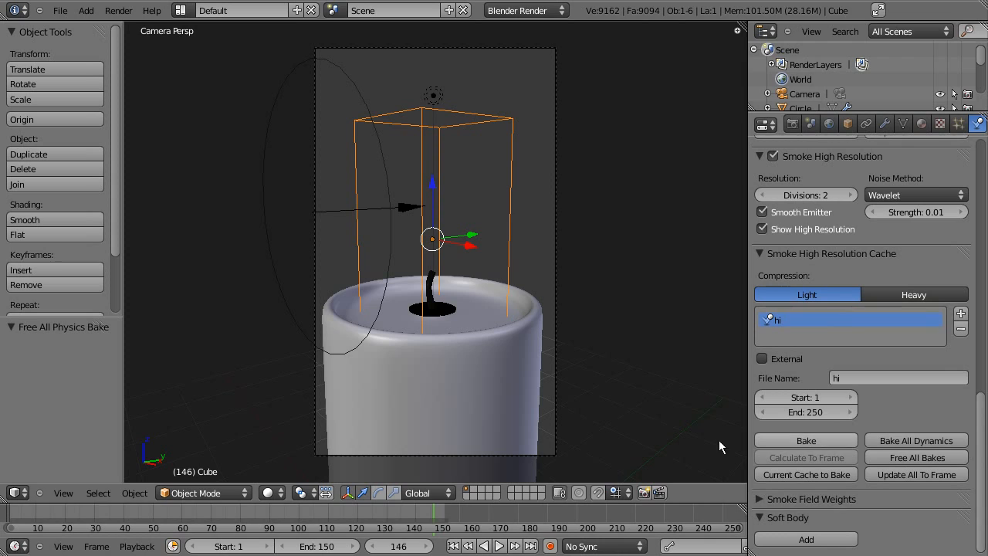
left_click(321, 548)
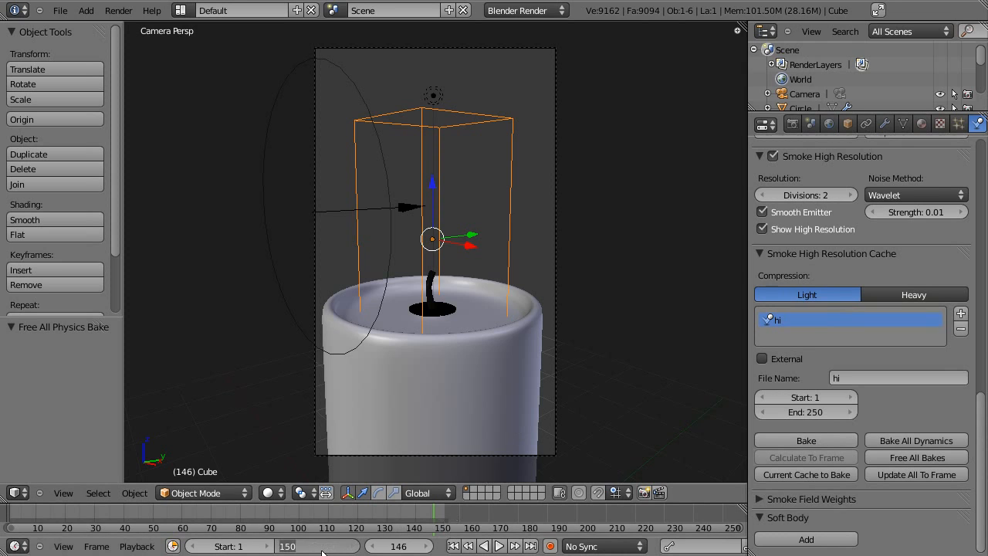
type("250")
key("Return")
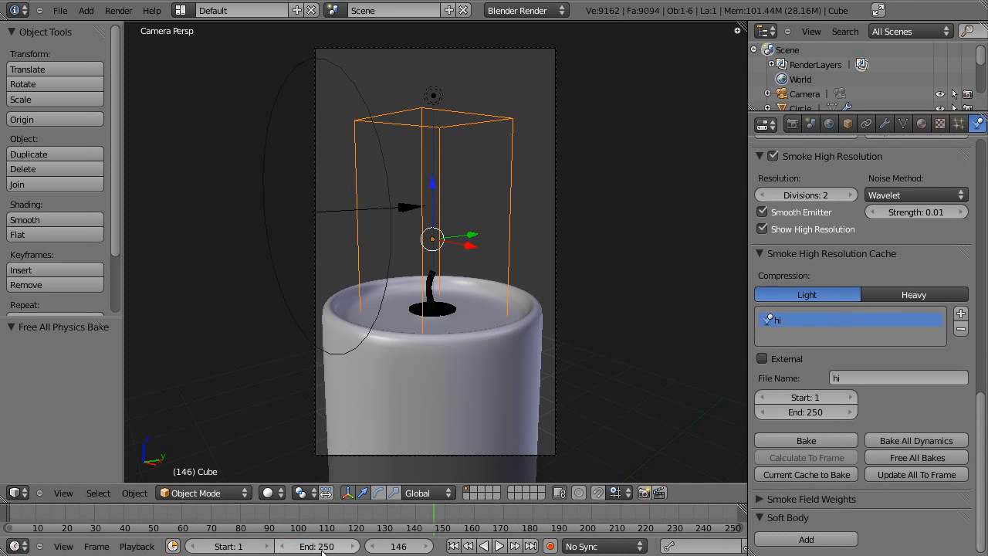
Save the file and switch to the other Blender window, which holds the baked smoke simulation.
left_click(61, 15)
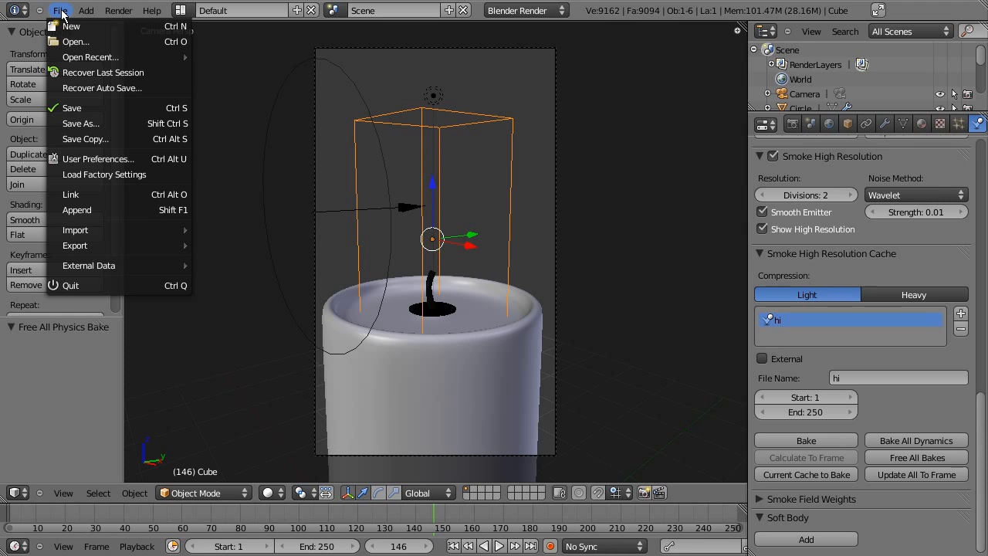
left_click(75, 108)
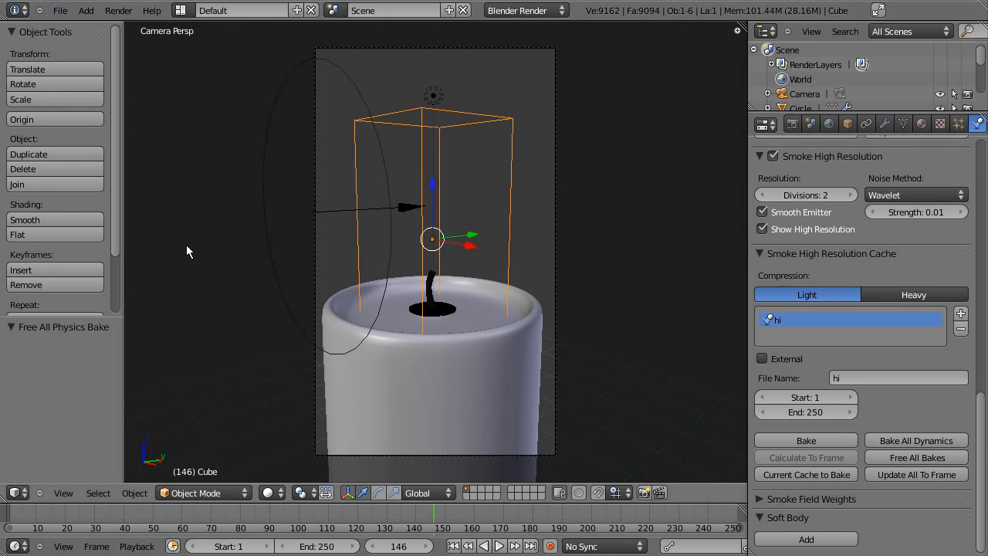
key("alt+Tab")
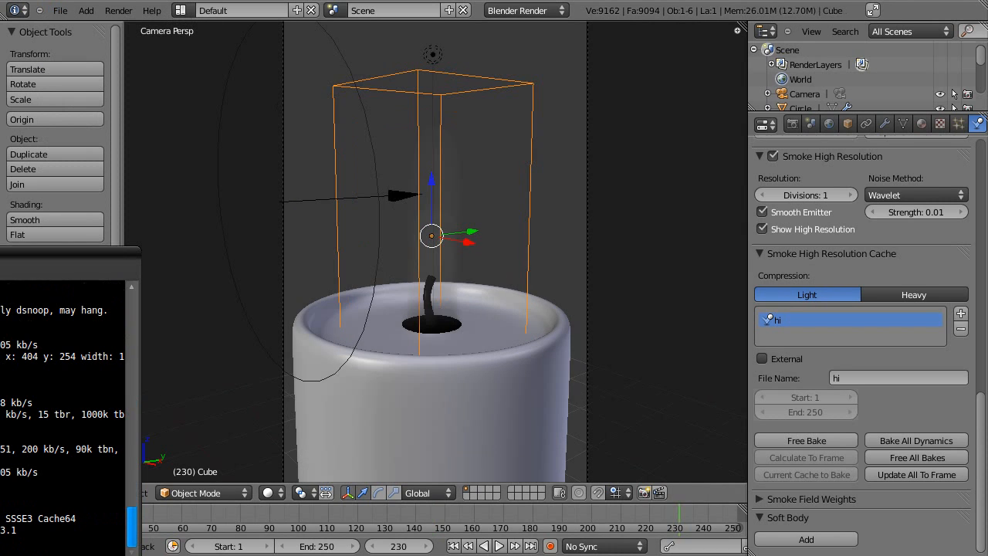
key("alt+Tab")
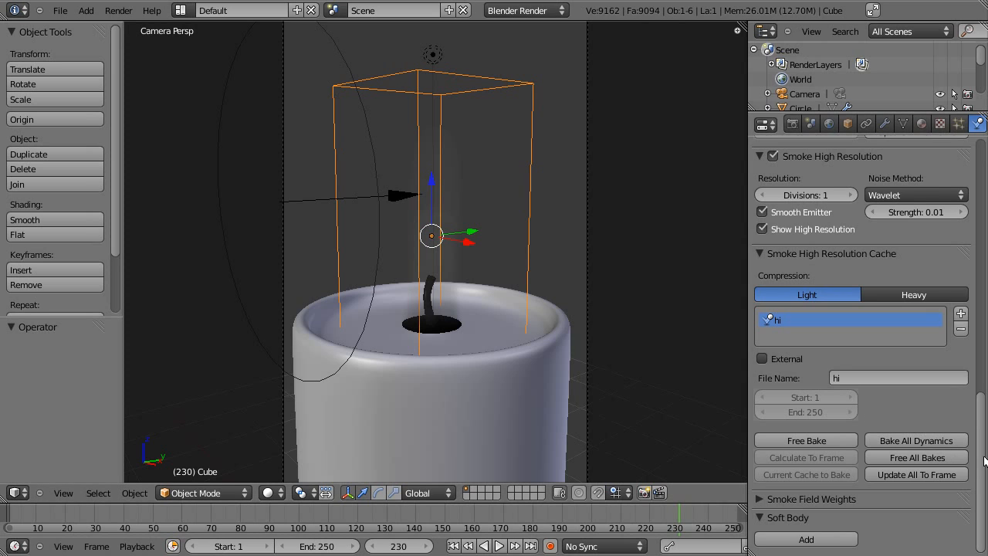
Review the smoke domain's cache and simulation settings, and test-render frame 230.
left_click_drag(981, 461, 982, 421)
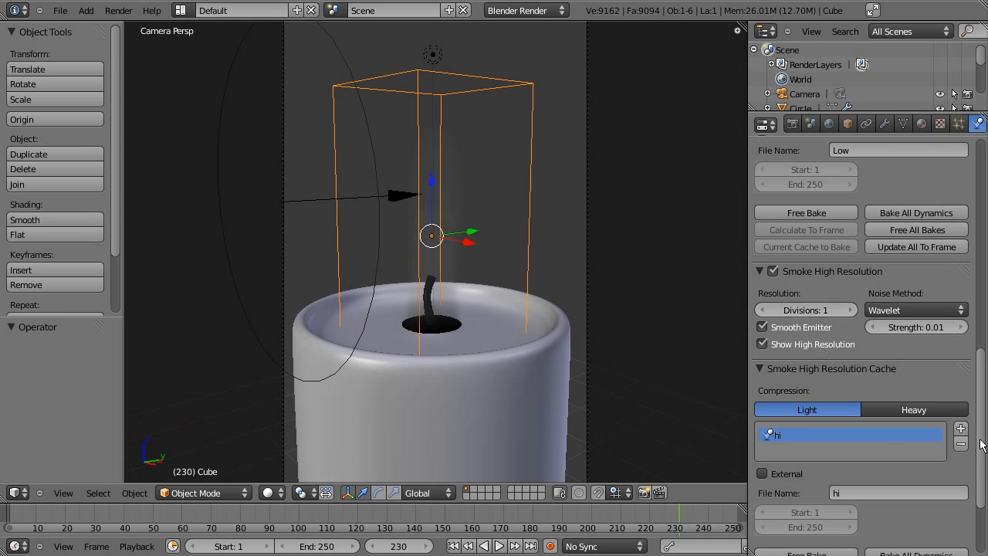
left_click_drag(982, 446, 982, 315)
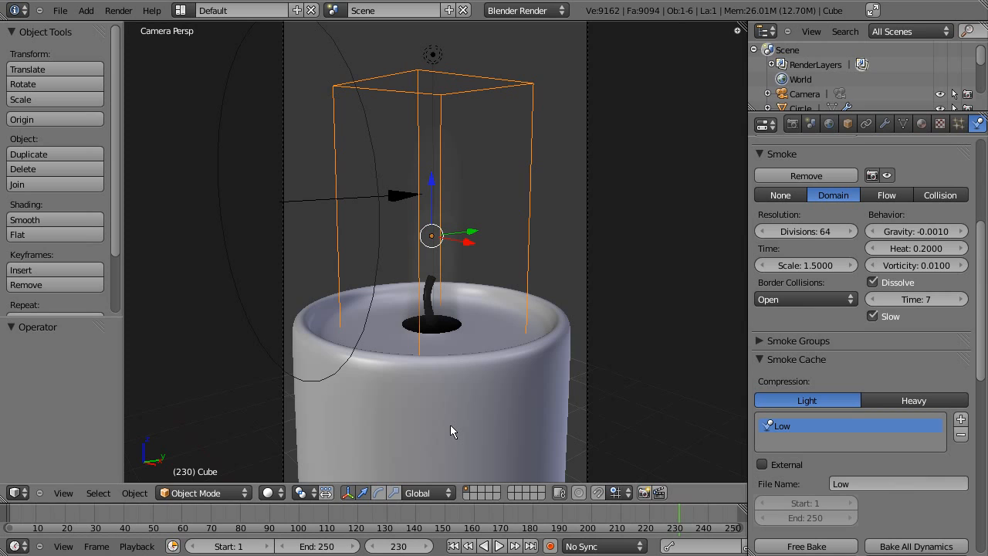
left_click(118, 10)
left_click(130, 23)
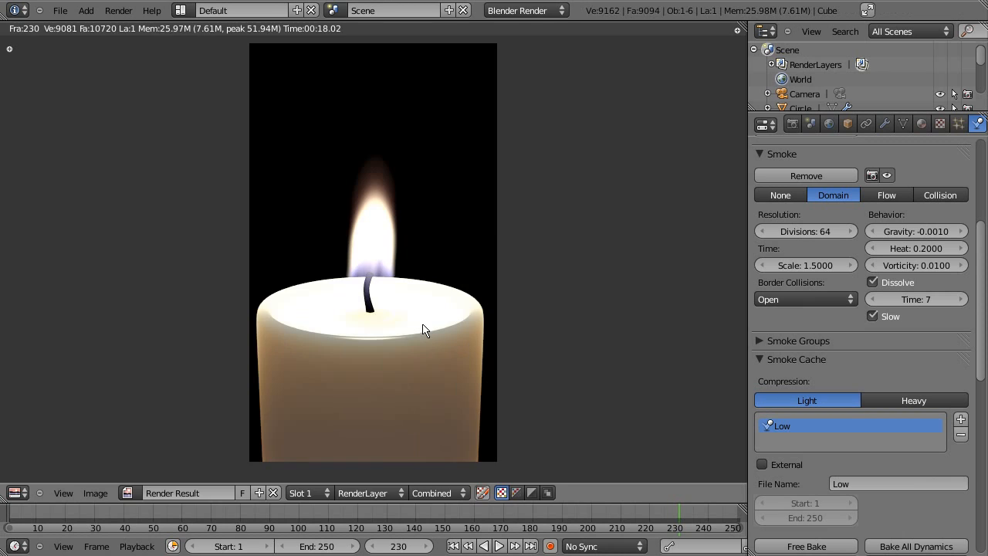
key("Escape")
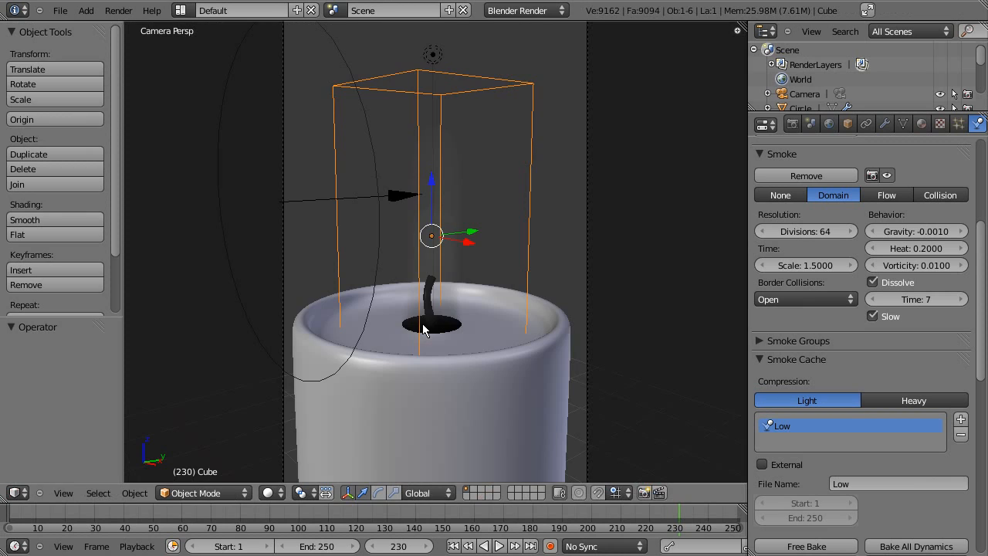
Show the scene's render layer settings and move the candle object to the second scene layer.
right_click(480, 388)
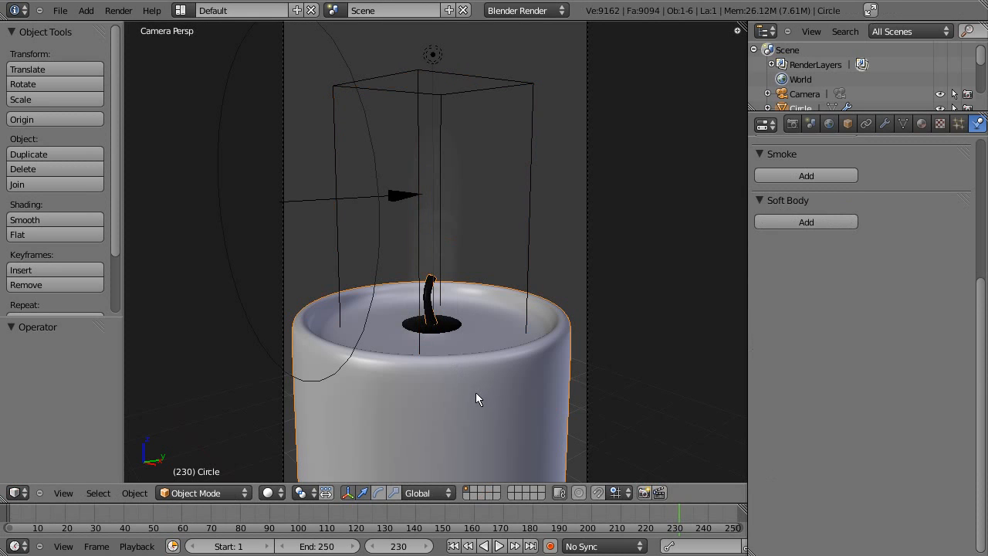
scroll(870, 304, "up", 6)
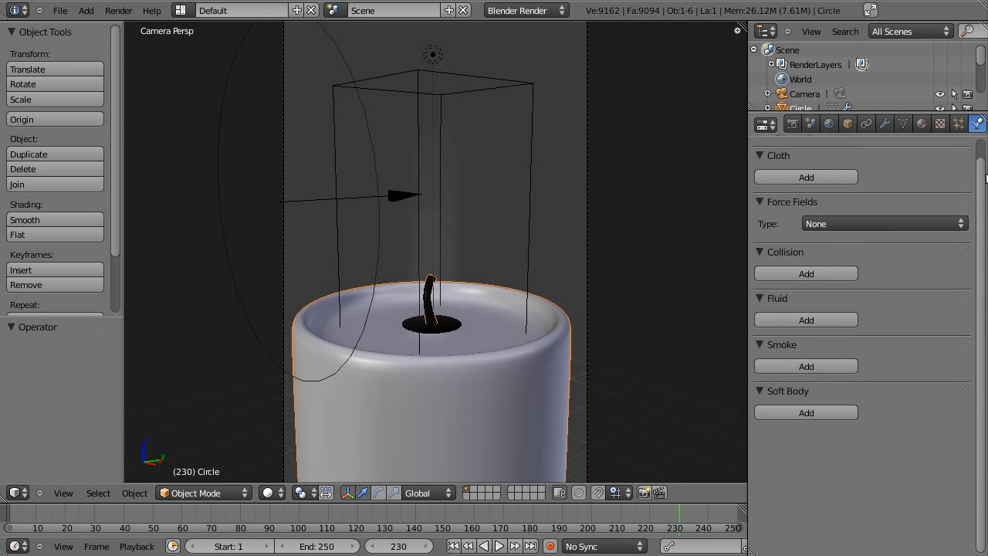
left_click(792, 123)
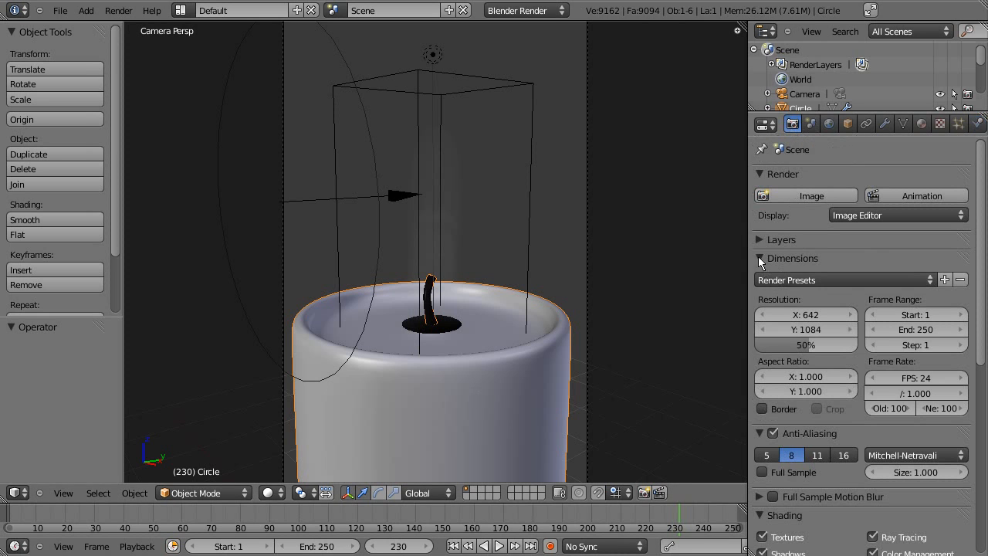
left_click(759, 240)
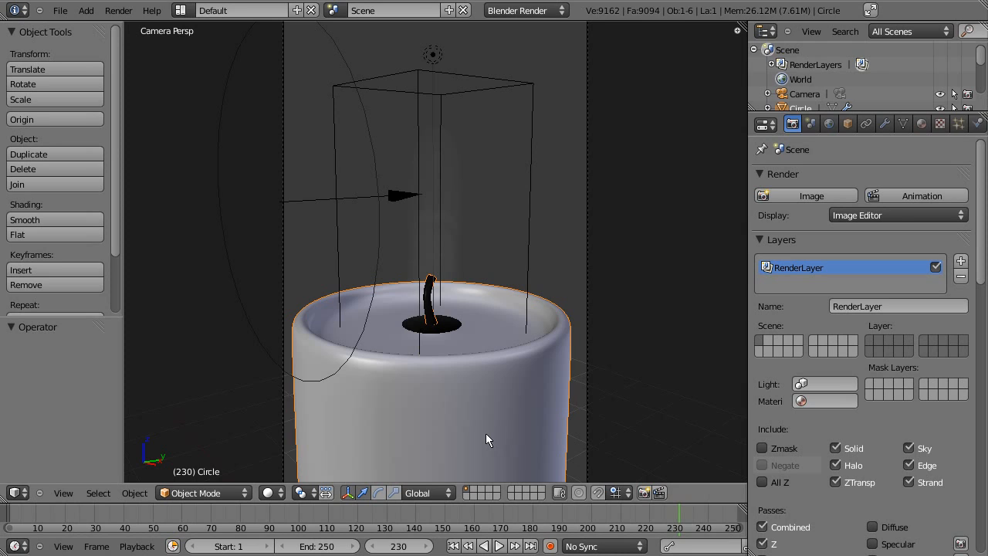
key("m")
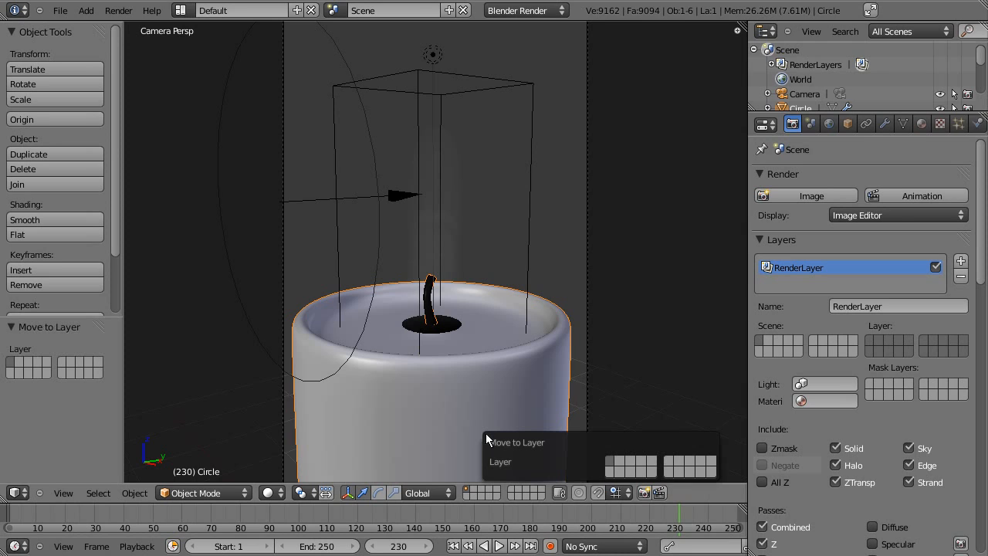
left_click(624, 465)
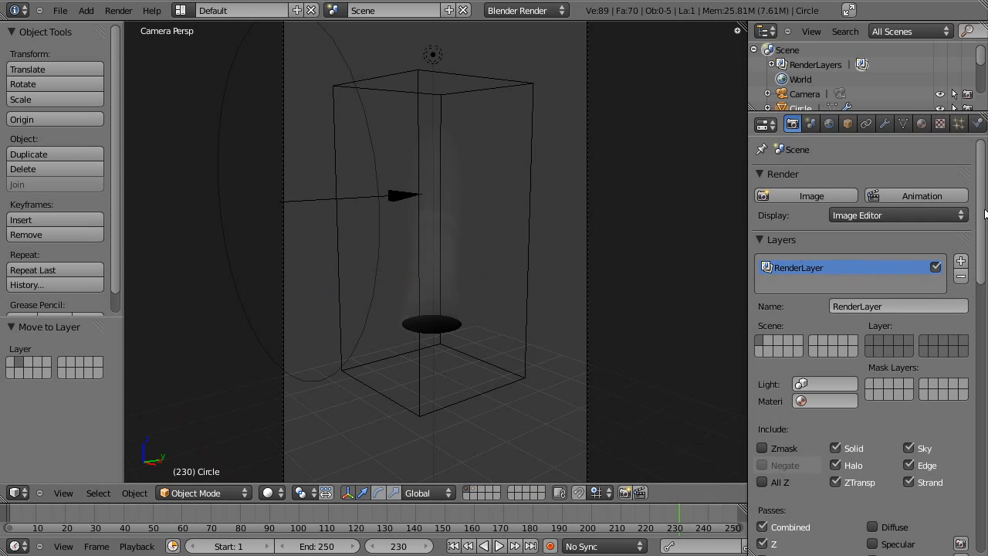
Rename the existing render layer to Flame.
scroll(980, 220, "down", 2)
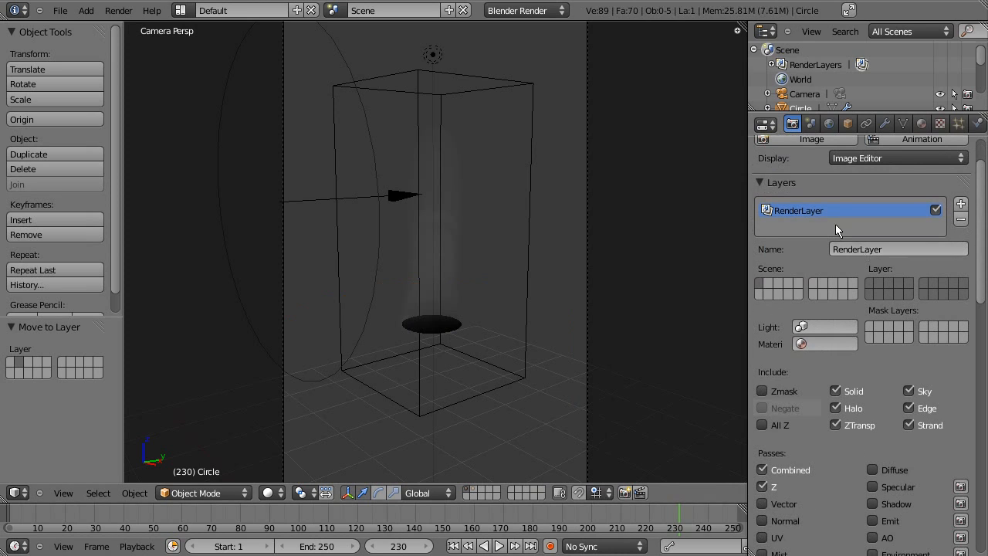
left_click(897, 249)
type("Flame")
key("Return")
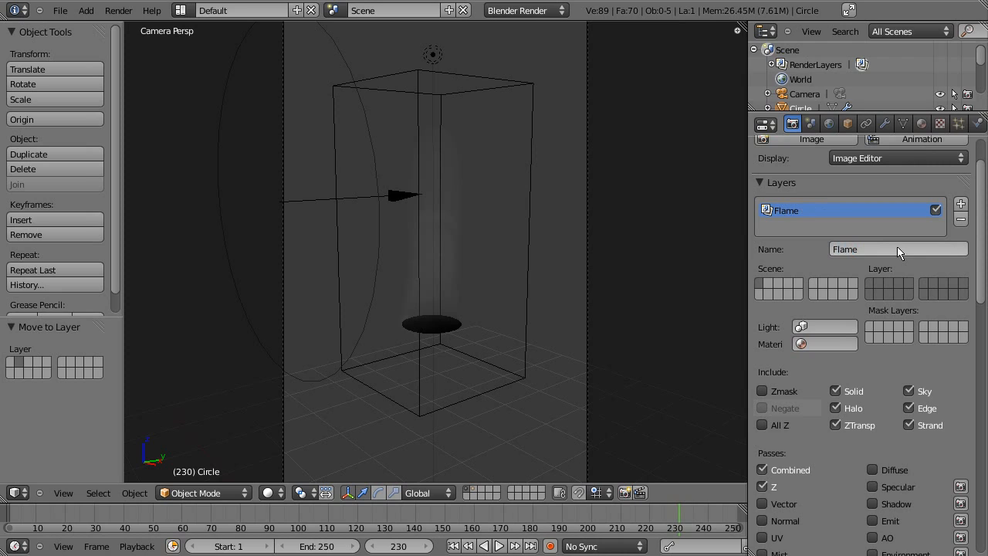
Add a second render layer and name it Candle.
left_click(960, 203)
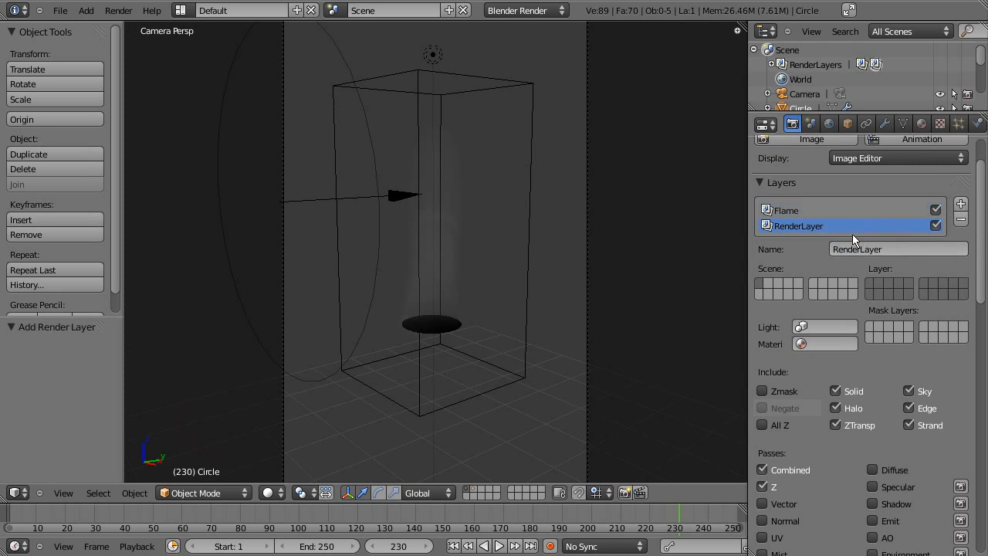
left_click(901, 248)
type("Cab")
key("BackSpace")
type("ndle")
key("Return")
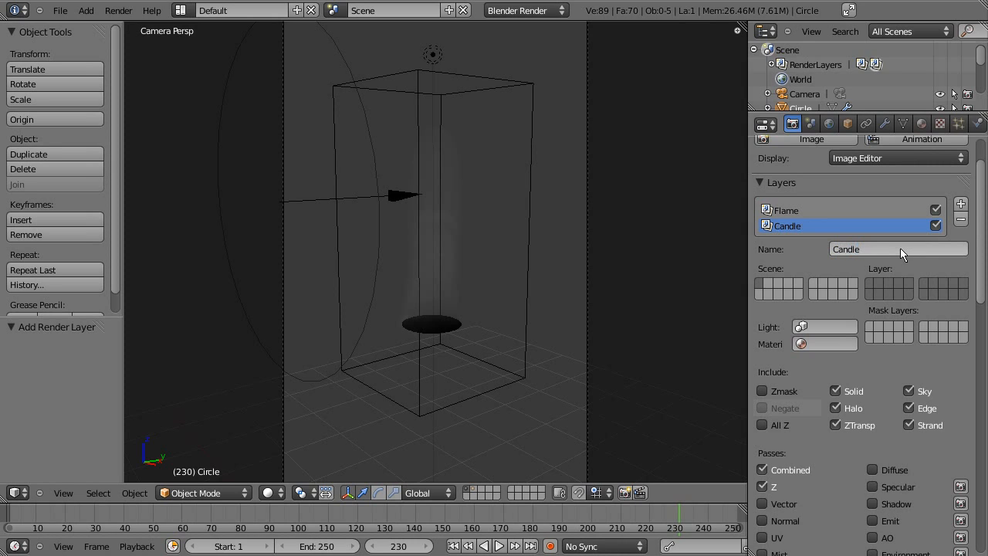
Restrict the Flame render layer to layer 1 and the Candle render layer to layer 2, with both scene layers enabled.
left_click(811, 211)
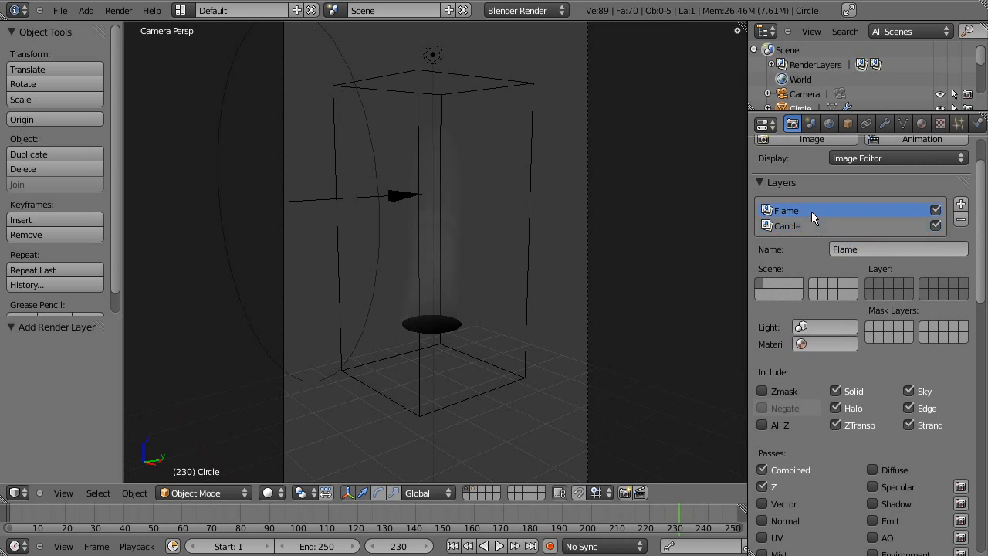
left_click(868, 282)
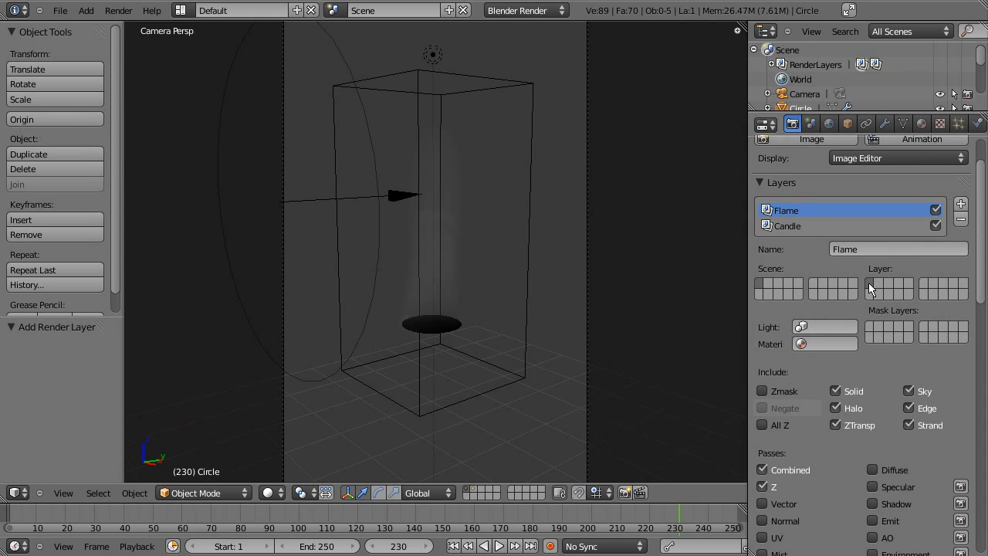
left_click(770, 288, "shift")
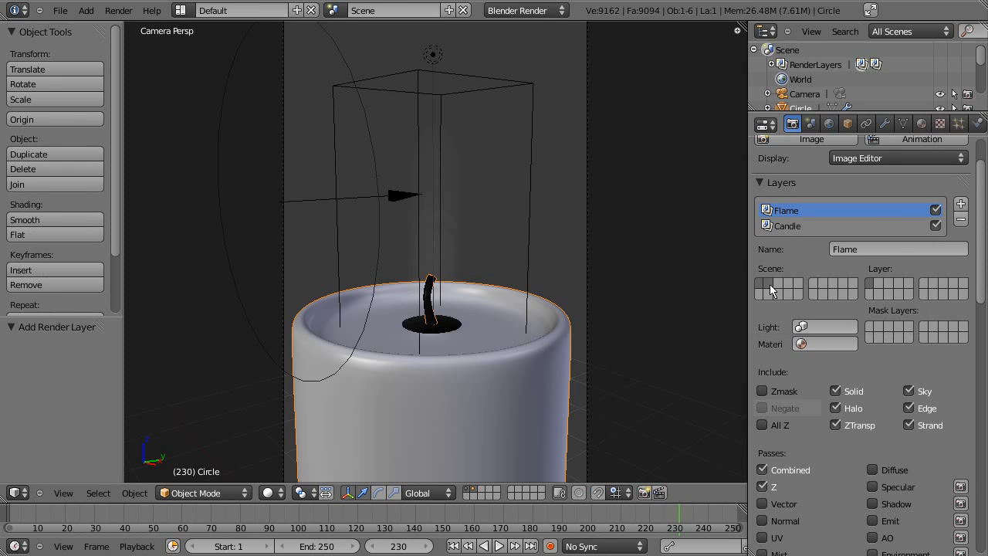
left_click(816, 226)
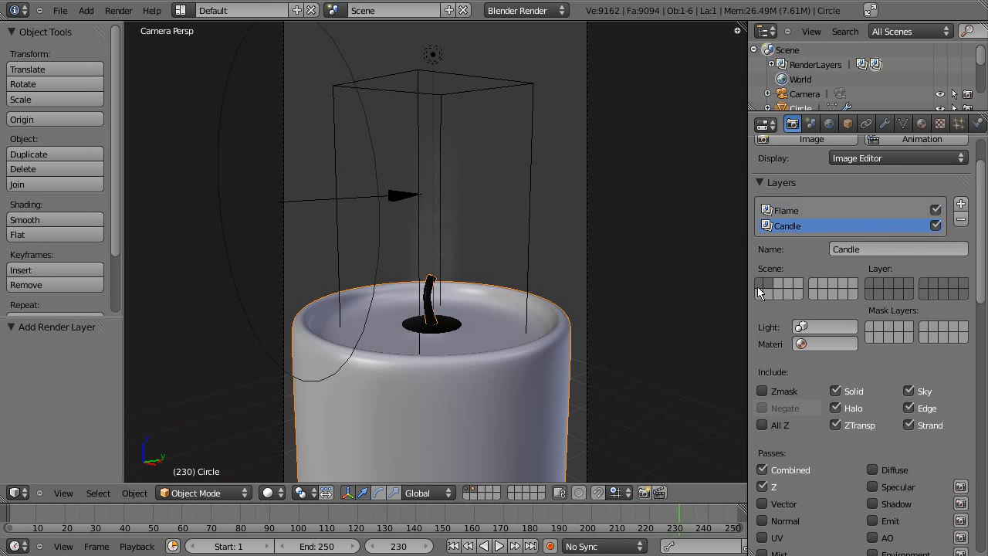
left_click(880, 285)
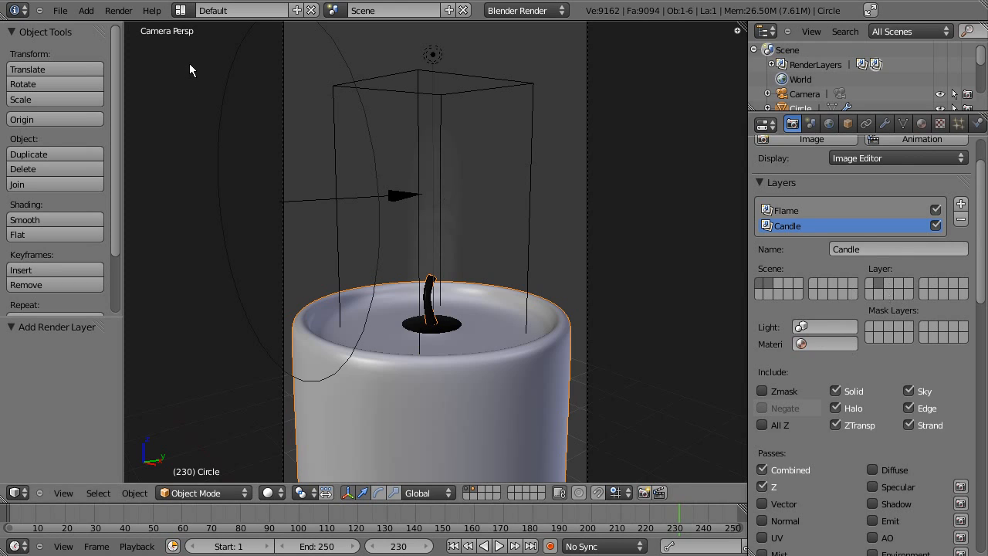
Switch to the Compositing screen layout and render the current frame.
left_click(190, 11)
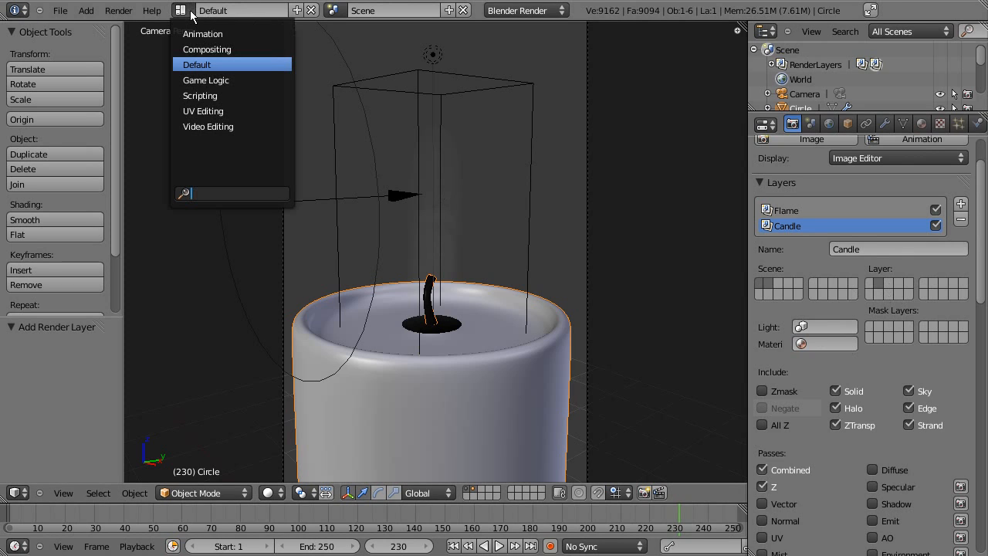
left_click(202, 51)
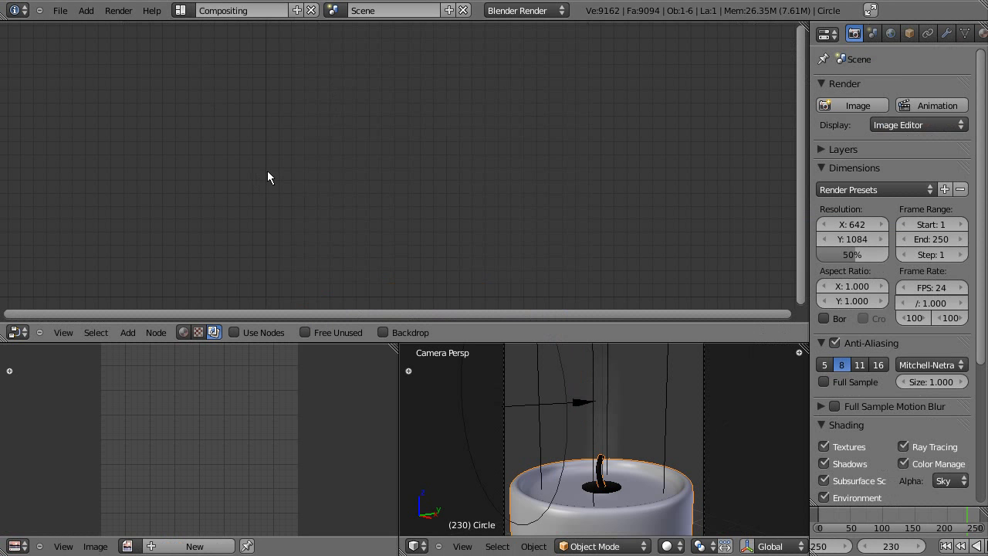
left_click(121, 12)
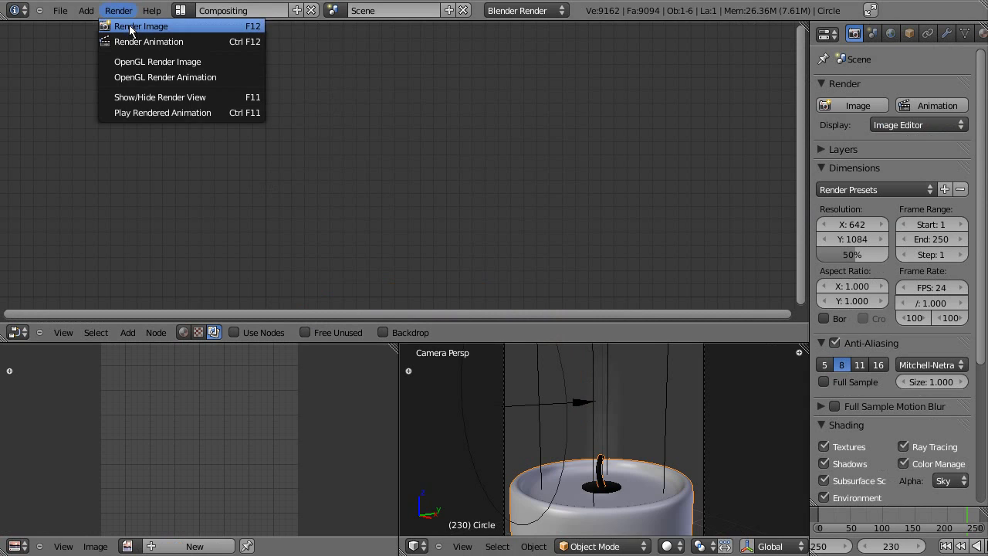
left_click(130, 28)
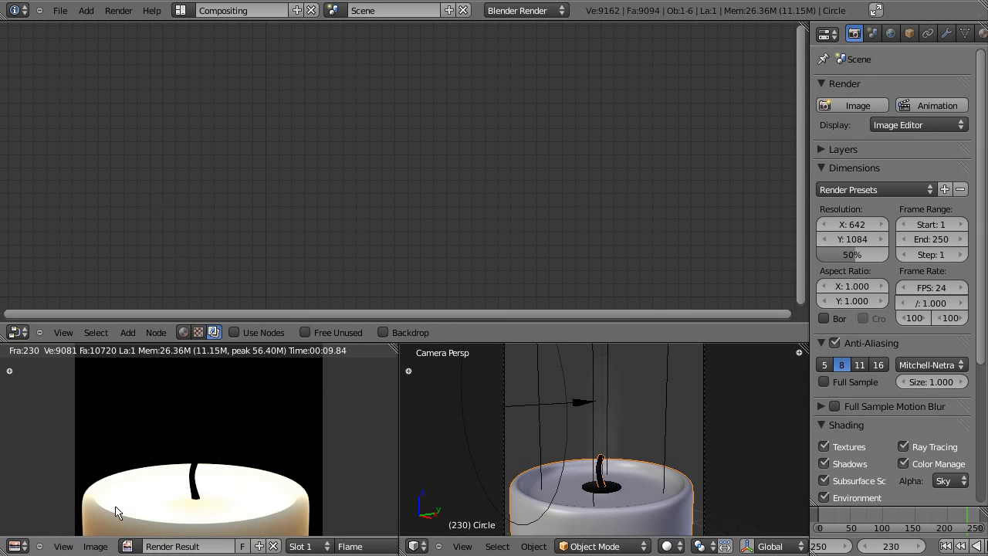
Enable compositing nodes, shift the Flame render layer node toward the upper edge of the editor, and add a second Render Layers node.
left_click(236, 333)
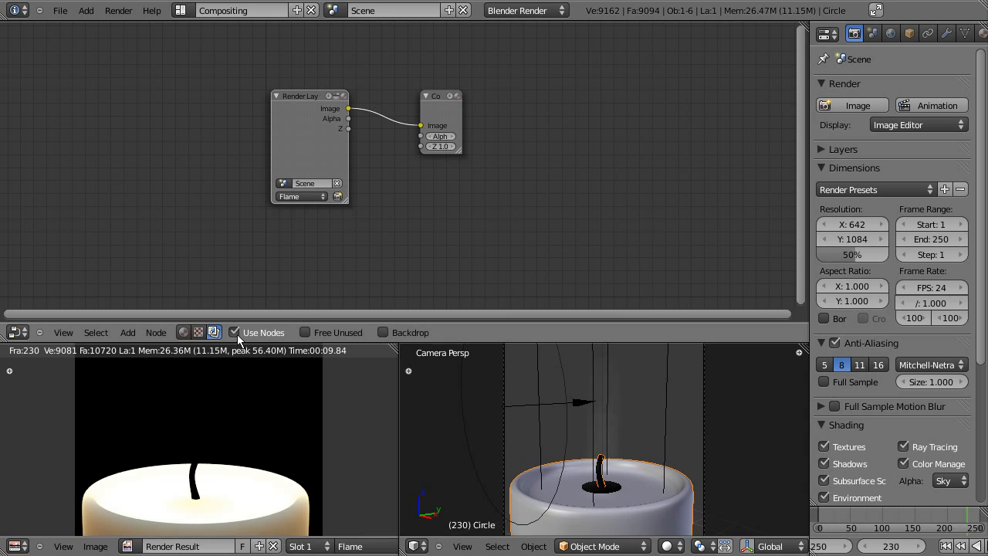
left_click_drag(297, 95, 154, 48)
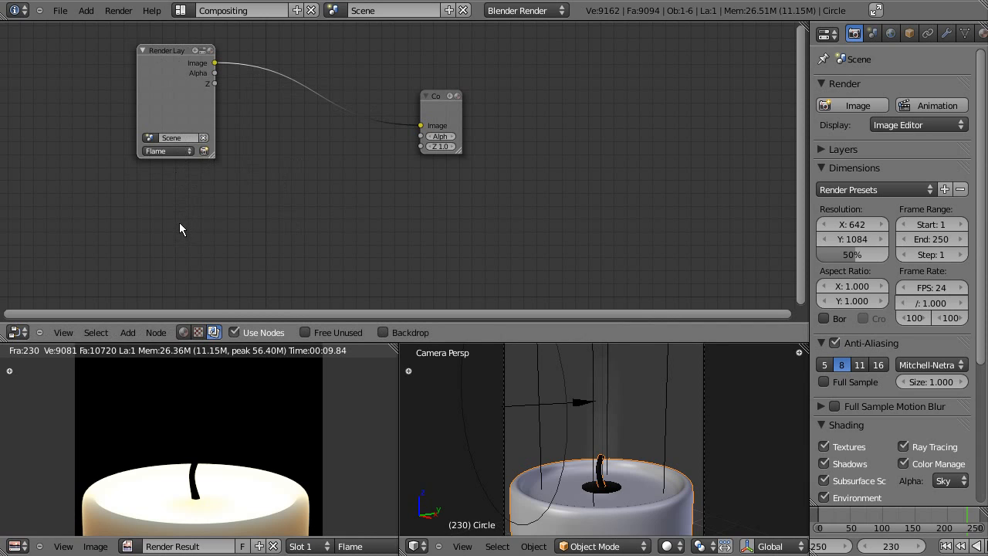
key("shift+a")
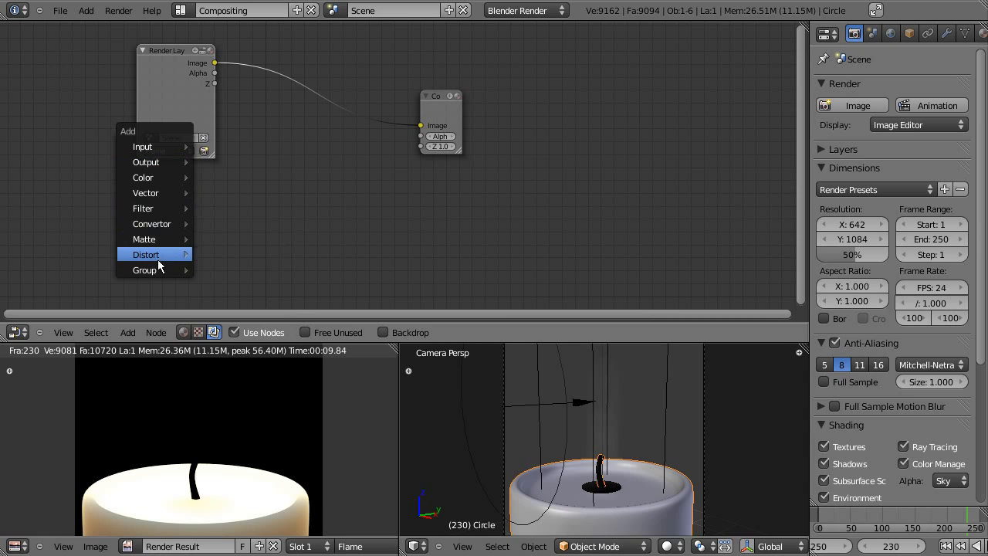
mouse_move(149, 166)
mouse_move(157, 147)
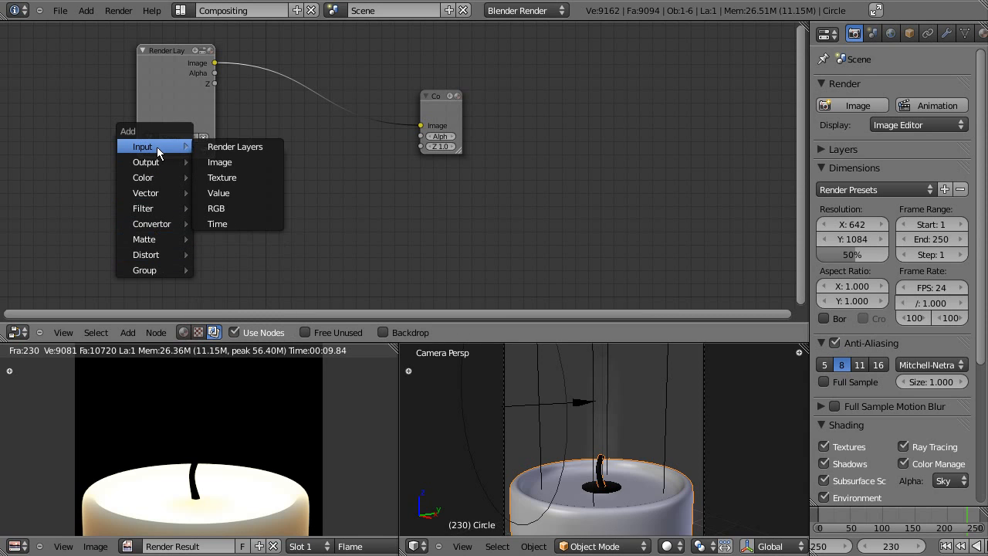
left_click(218, 147)
left_click_drag(168, 54, 172, 28)
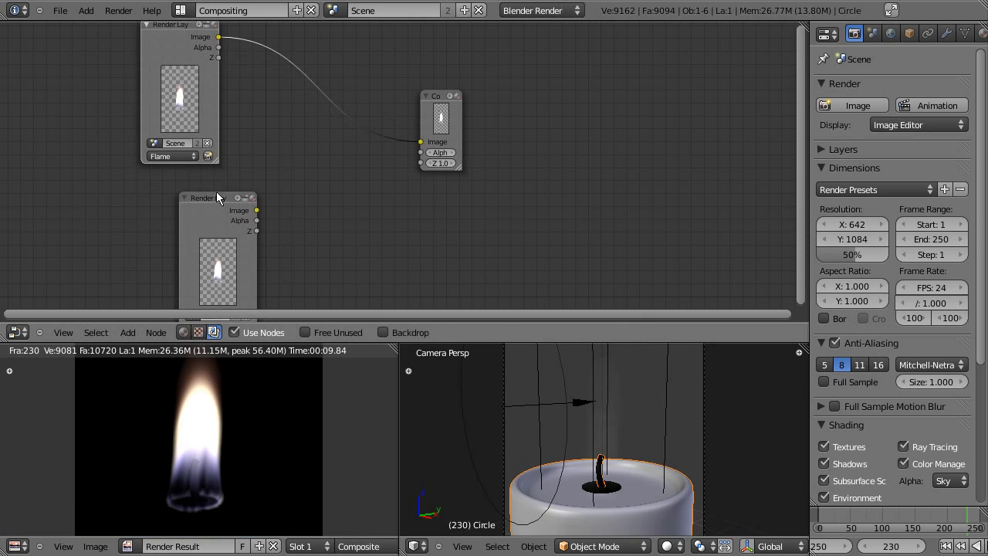
Set the second Render Layers node to the Candle layer and place it directly below the Flame node.
left_click_drag(216, 198, 165, 140)
left_click(168, 273)
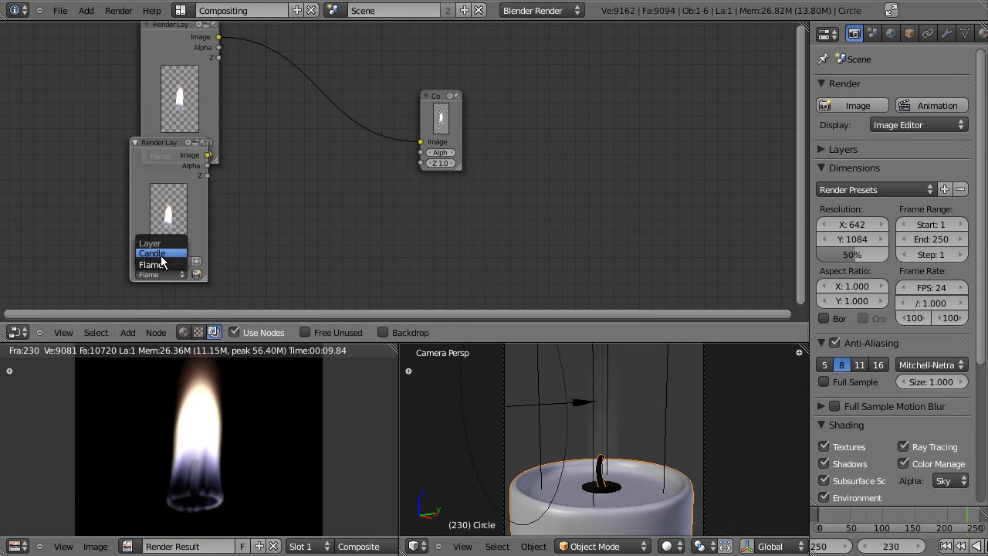
left_click(161, 257)
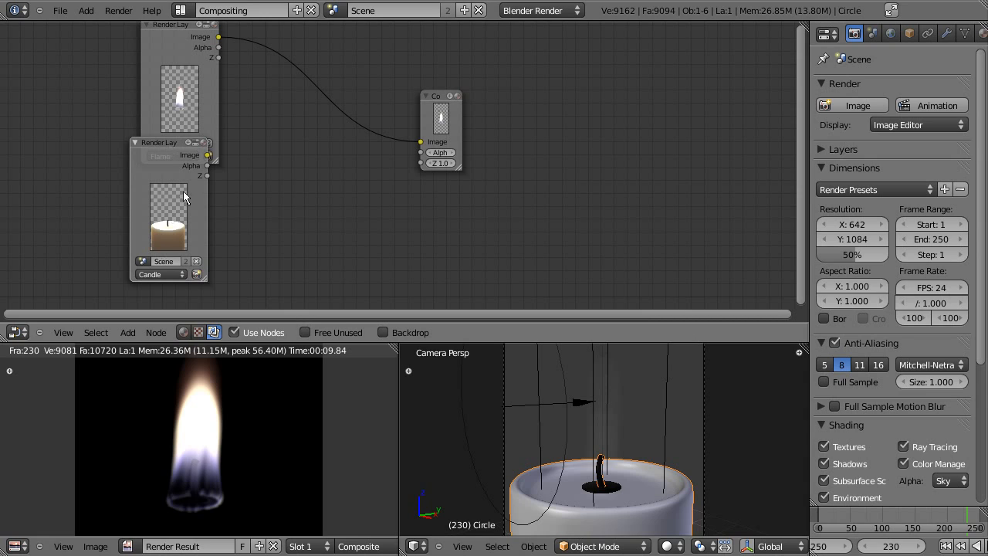
left_click_drag(152, 144, 151, 181)
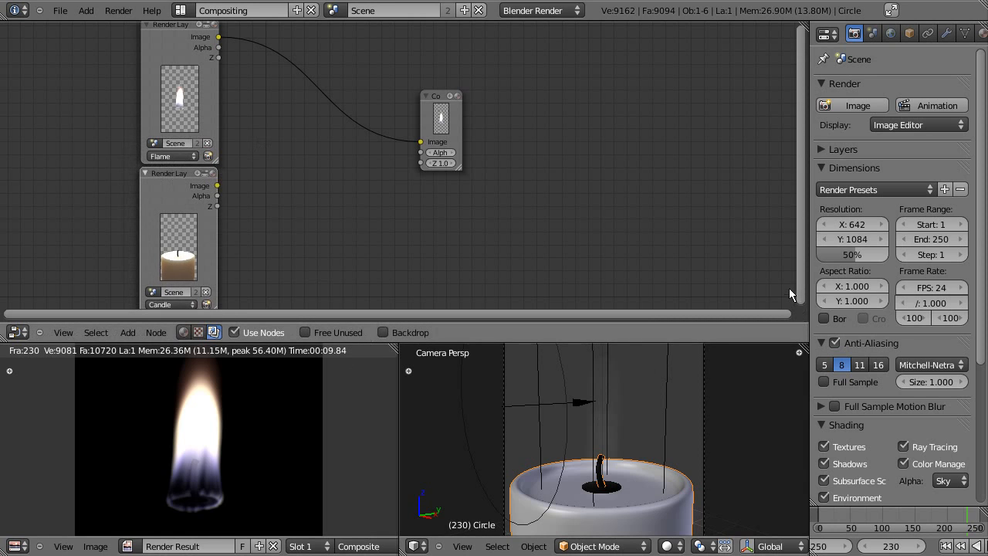
Move the Composite node farther from the render layer nodes and add an AlphaOver node between them.
scroll(805, 251, "down", 2)
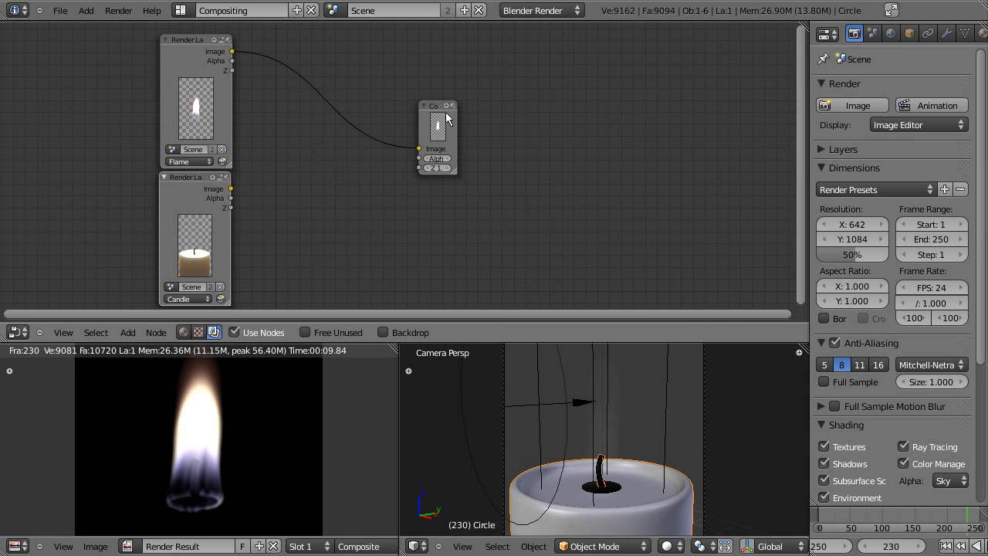
left_click_drag(446, 109, 633, 96)
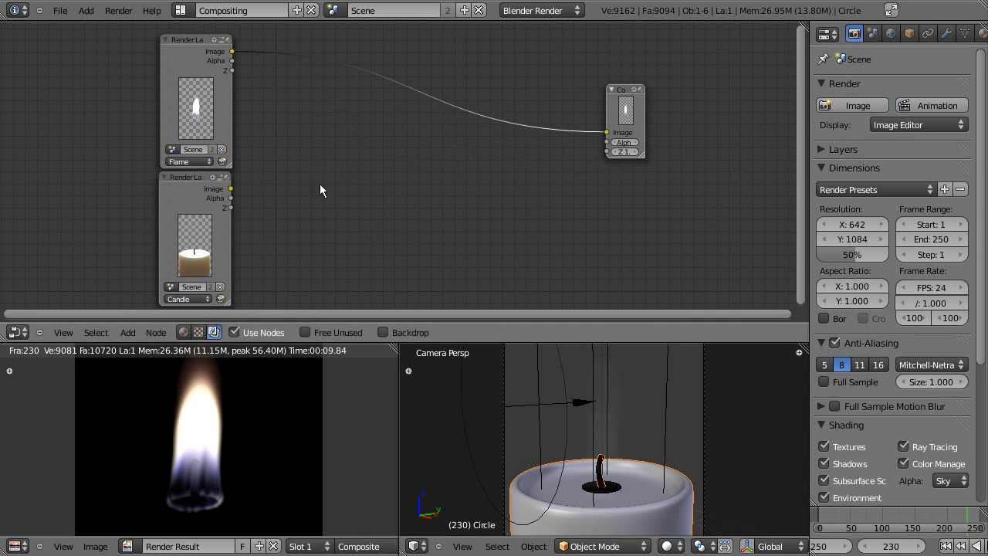
key("shift+a")
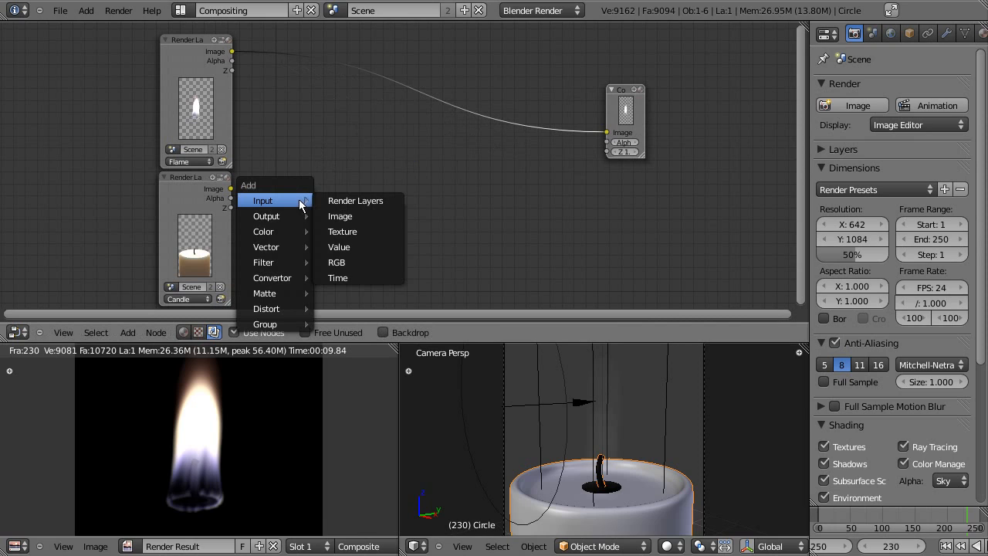
mouse_move(288, 233)
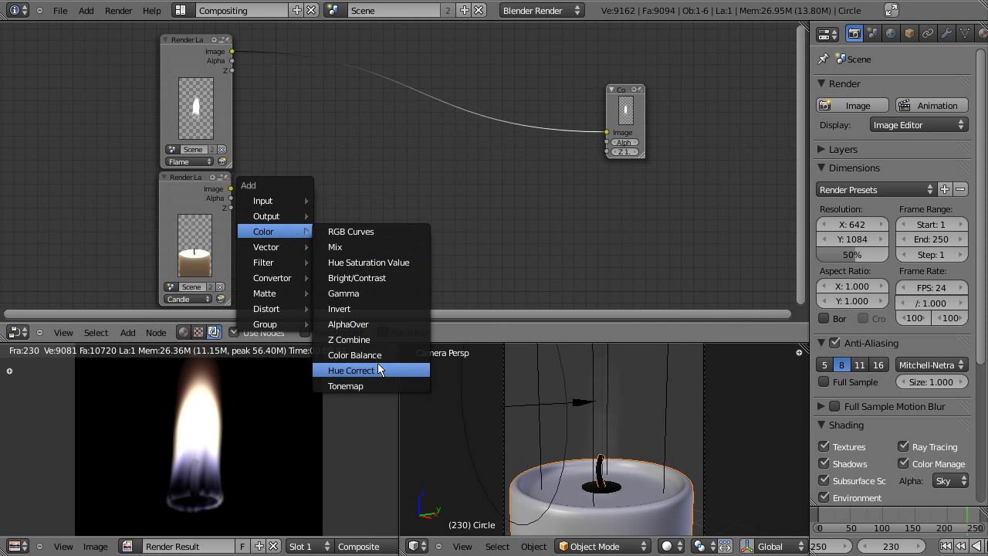
left_click(361, 325)
left_click_drag(322, 177, 405, 109)
Connect Candle to AlphaOver's first image input and Flame to its second, and link the AlphaOver output to the Composite image input.
left_click_drag(230, 189, 383, 162)
left_click_drag(231, 51, 381, 170)
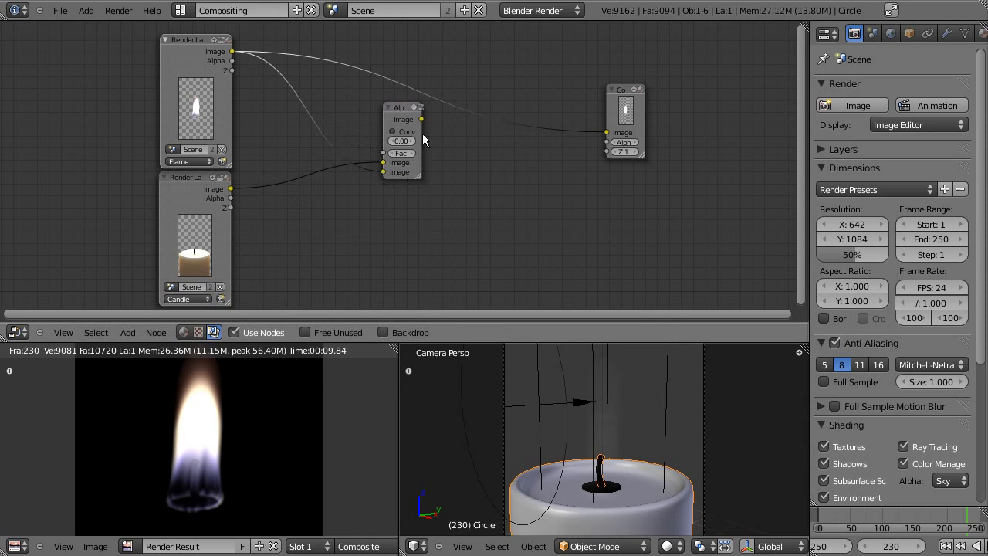
left_click_drag(422, 120, 608, 133)
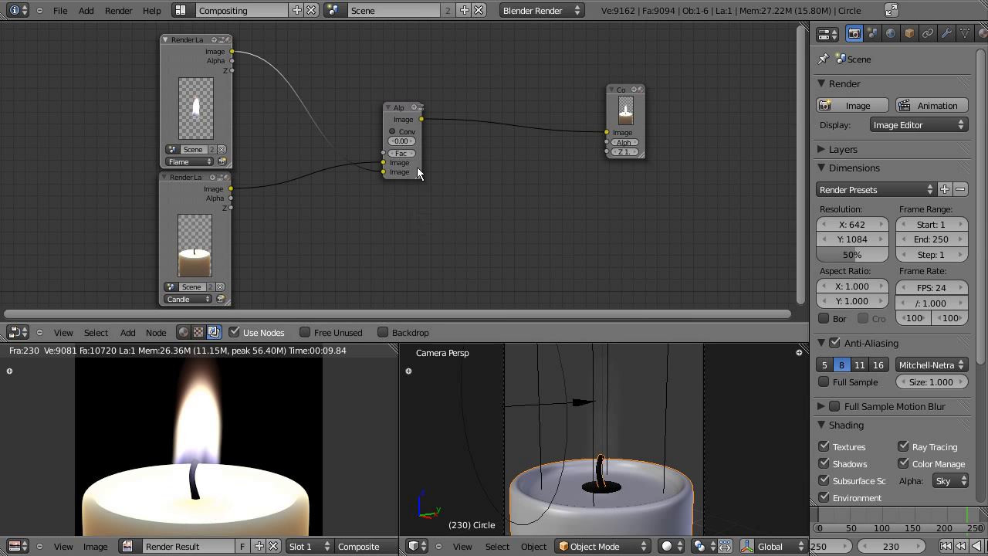
Rearrange the AlphaOver, Composite and Flame nodes to open up space after the render layer nodes.
left_click_drag(419, 125, 431, 99)
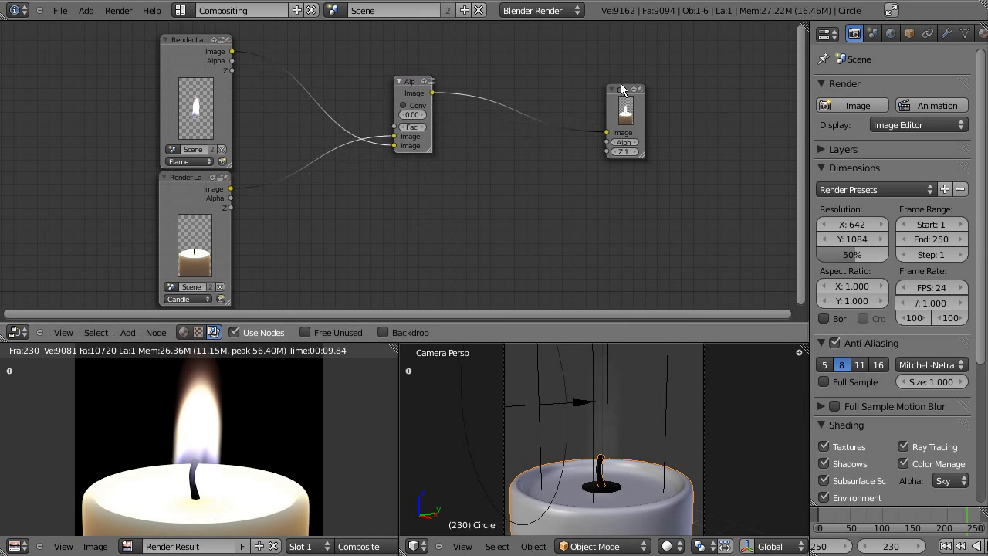
left_click_drag(624, 89, 690, 97)
left_click_drag(410, 86, 463, 128)
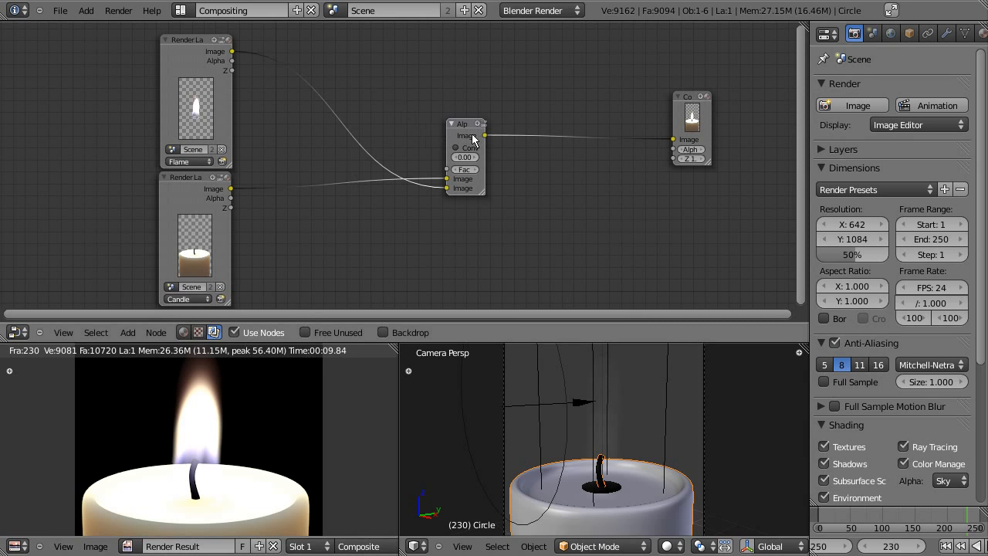
left_click_drag(465, 127, 479, 99)
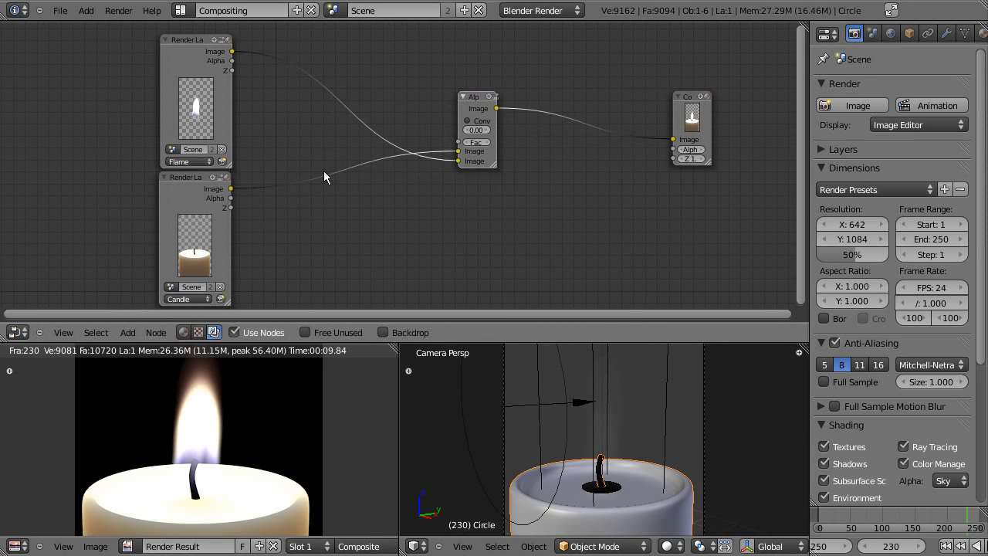
left_click_drag(481, 111, 600, 97)
left_click_drag(186, 38, 162, 31)
Add a Blur node fed by the Flame image and place it between the Flame and AlphaOver nodes.
key("shift+a")
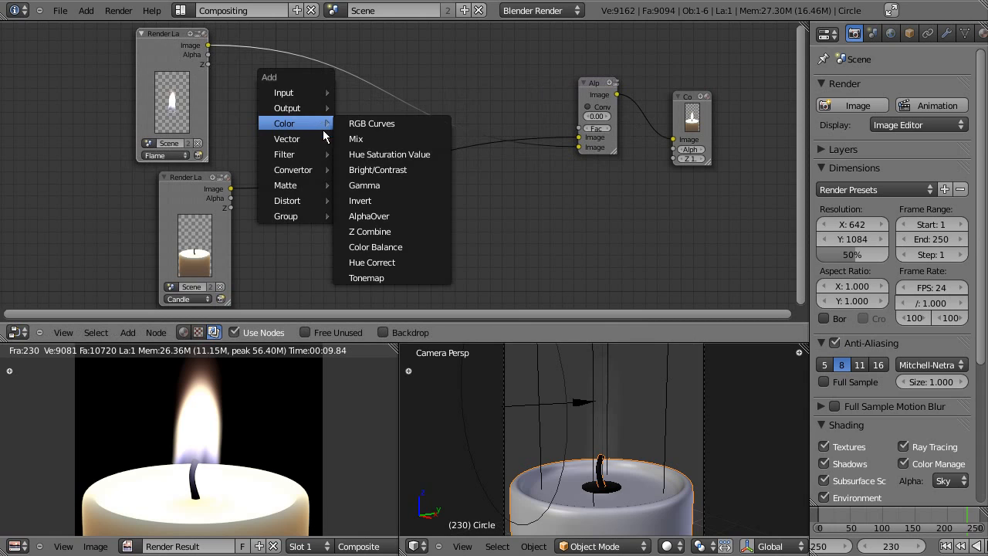
mouse_move(313, 154)
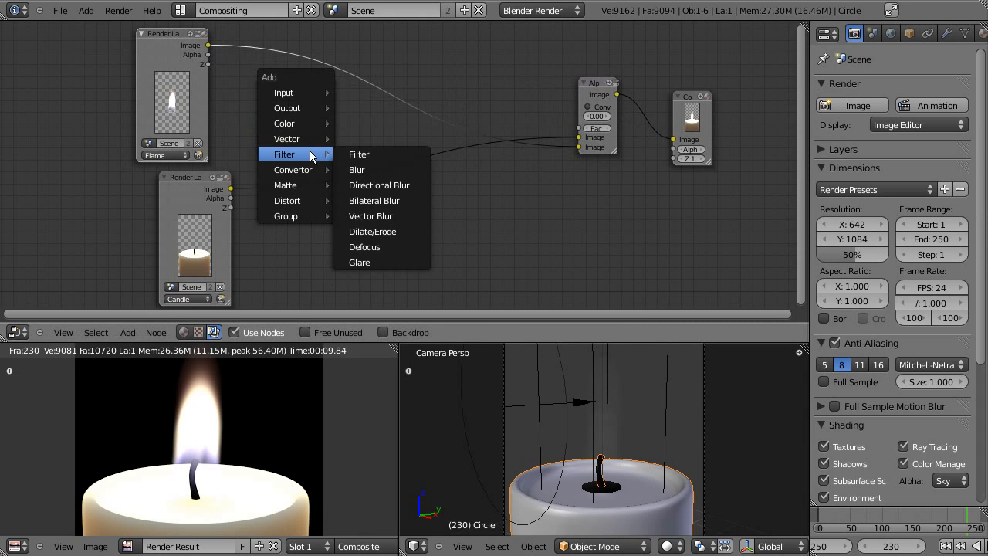
left_click(361, 170)
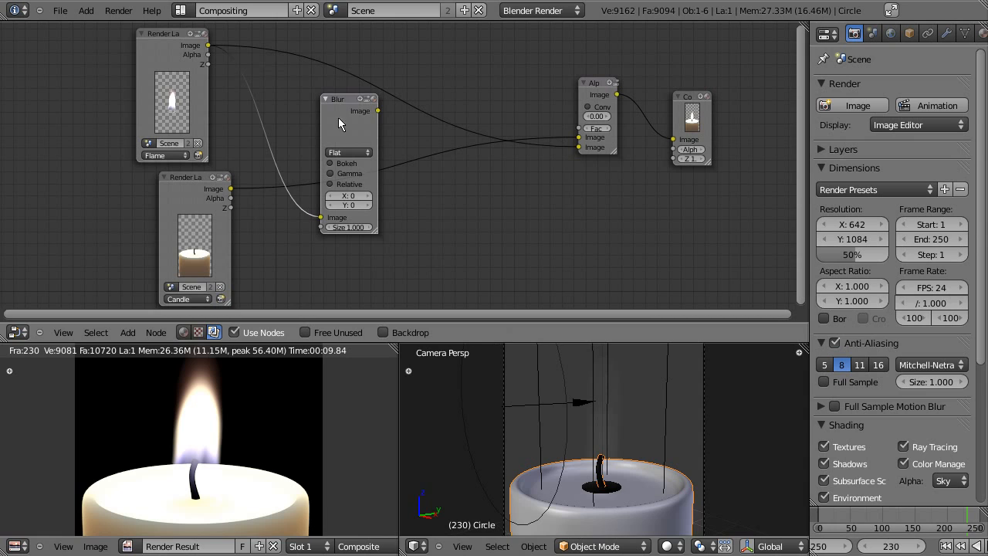
left_click(354, 43)
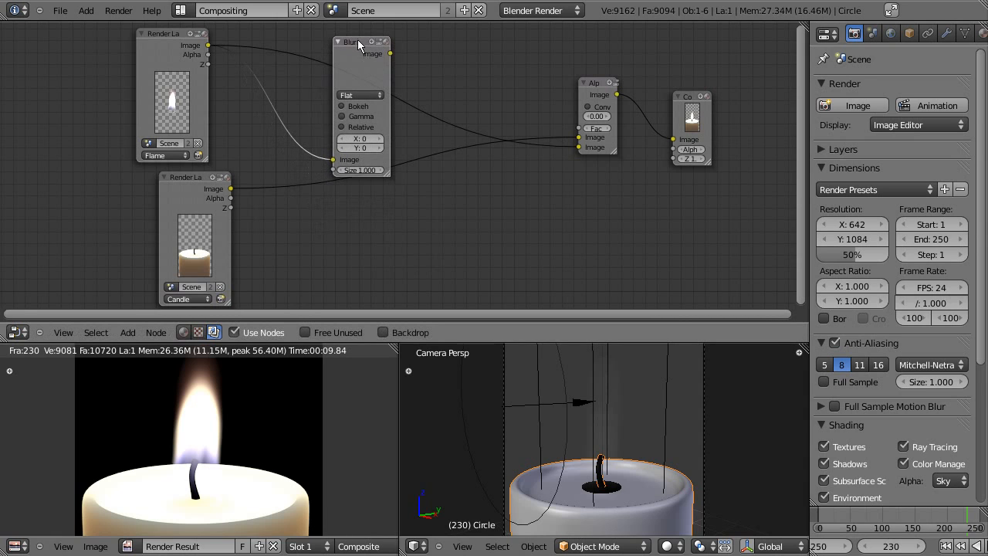
mouse_move(353, 47)
left_mouse_down()
mouse_move(272, 43)
mouse_move(343, 39)
mouse_move(303, 55)
mouse_move(371, 51)
left_mouse_up()
Add a Viewer node fed by the Blur output, place it above the Composite node, and enable the backdrop.
key("shift+a")
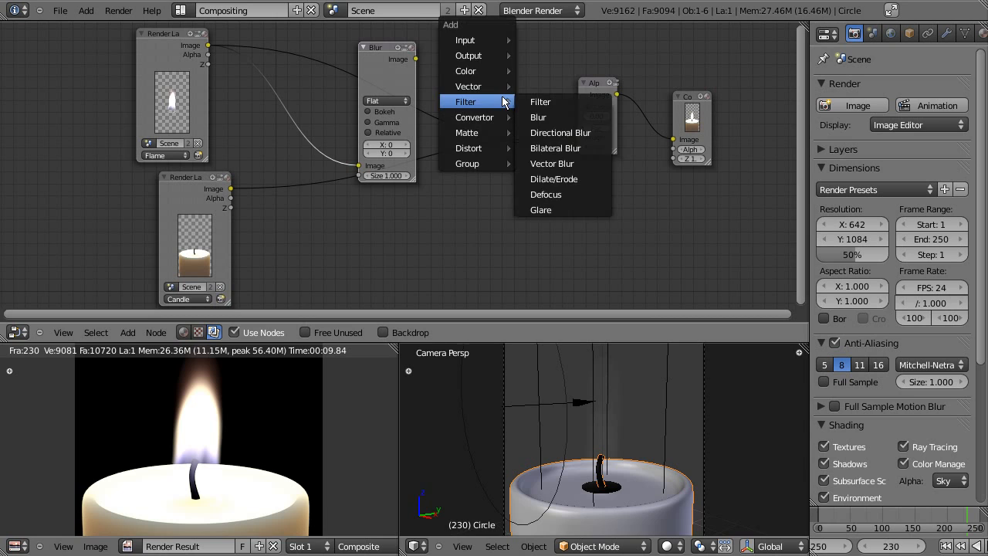
left_click(538, 73)
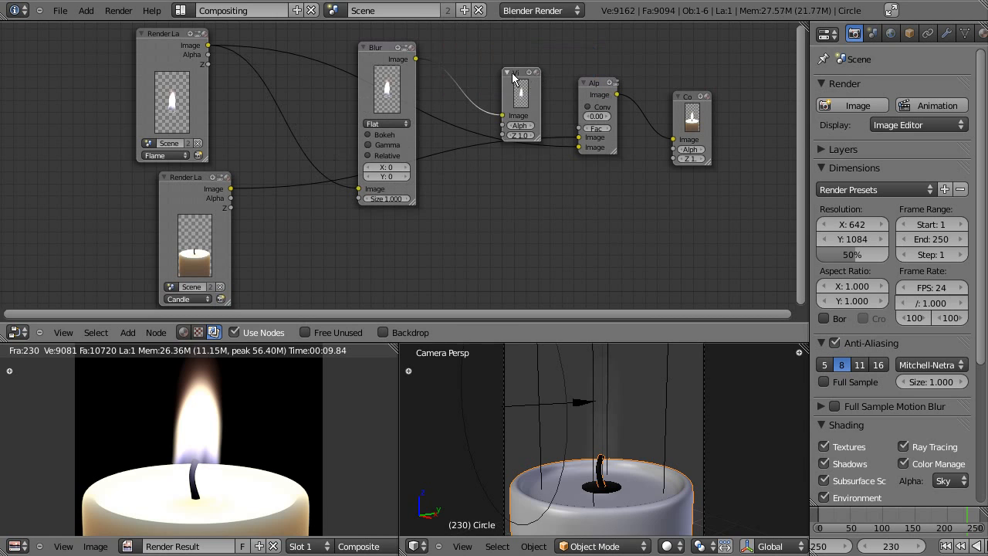
left_click(663, 31)
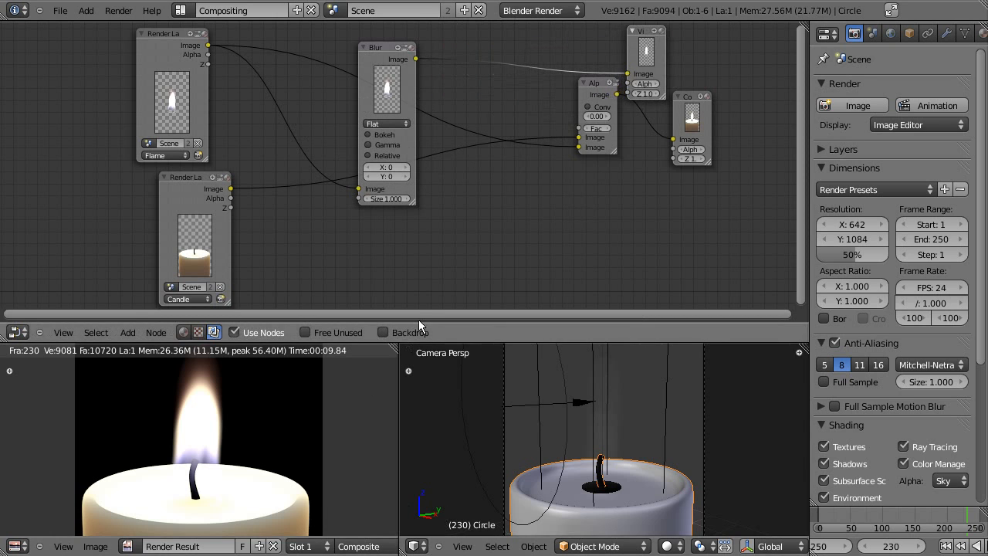
left_click(383, 331)
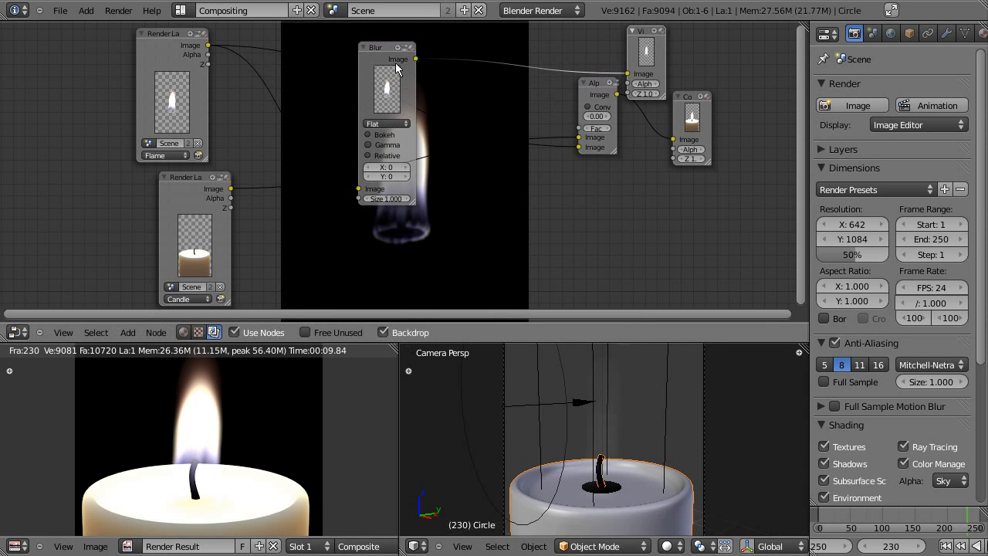
Set the Blur node's filter type to Fast Gaussian with X and Y both at 50.
left_click_drag(385, 49, 362, 41)
left_click(359, 116)
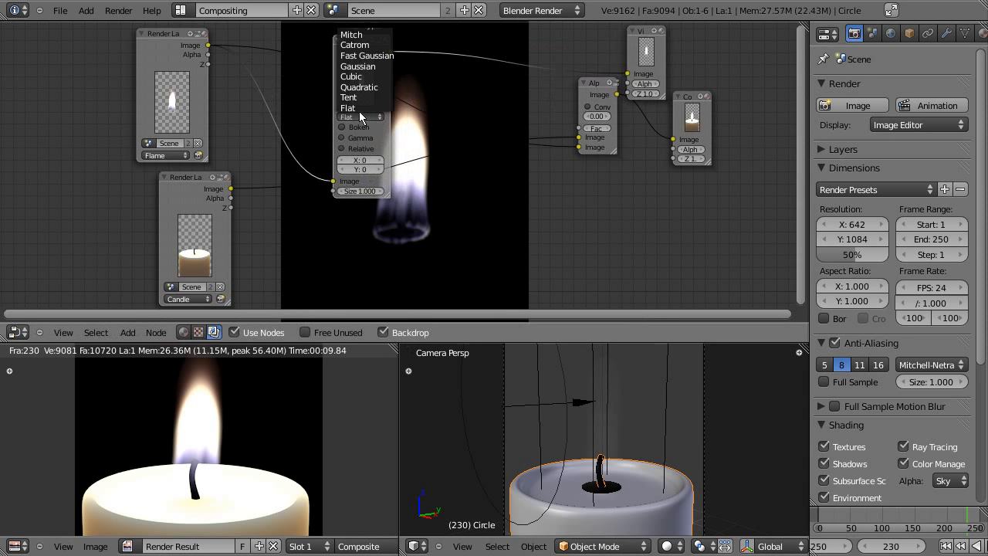
left_click(360, 58)
left_click_drag(373, 145, 415, 141)
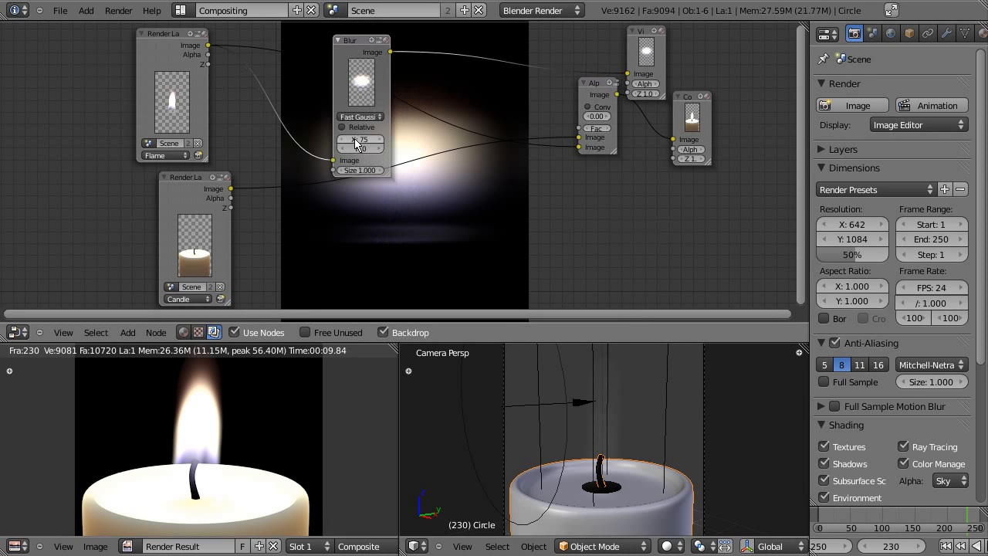
left_click(361, 141)
type("50")
key("Return")
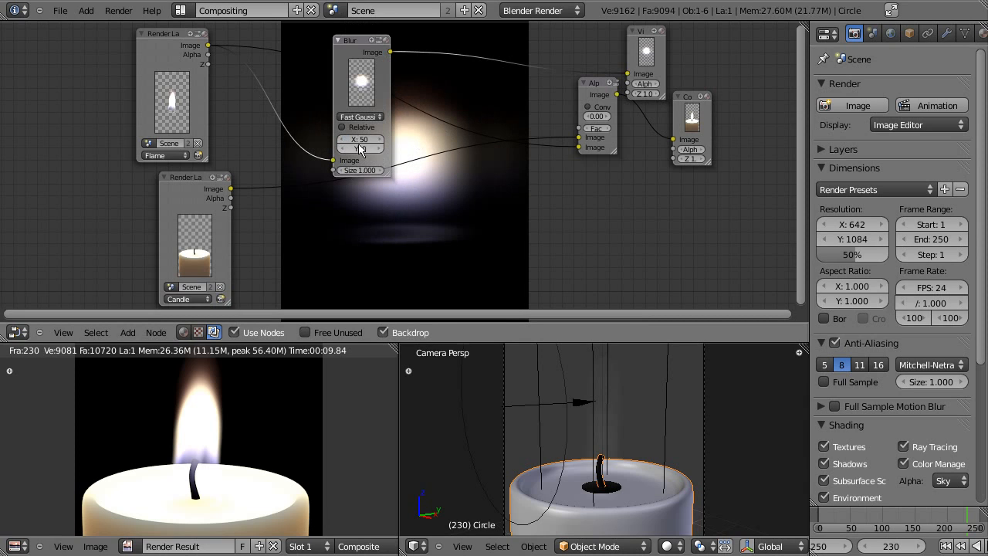
type("0")
key("Return")
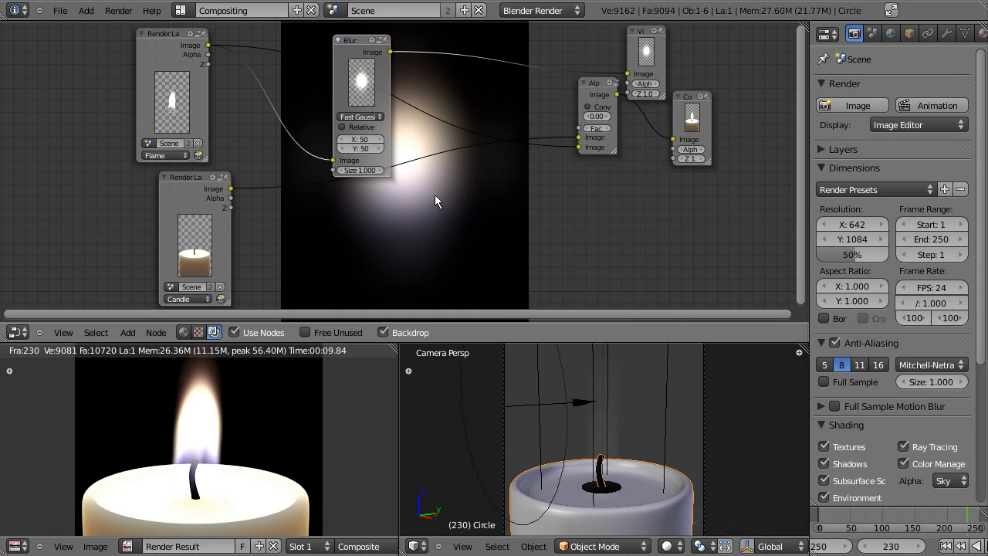
Try the Gaussian filter type on the Blur node and return it to Fast Gaussian.
left_click(360, 116)
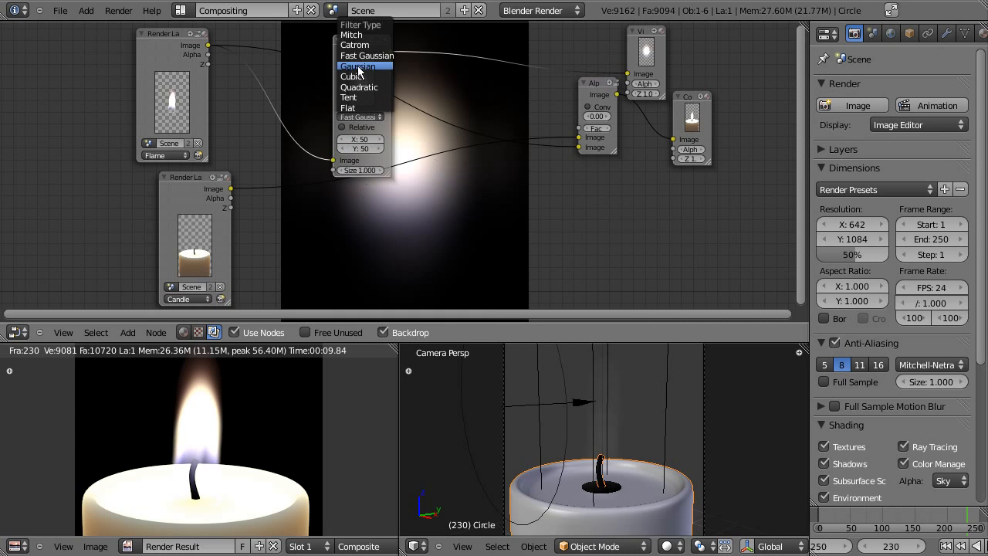
left_click(358, 70)
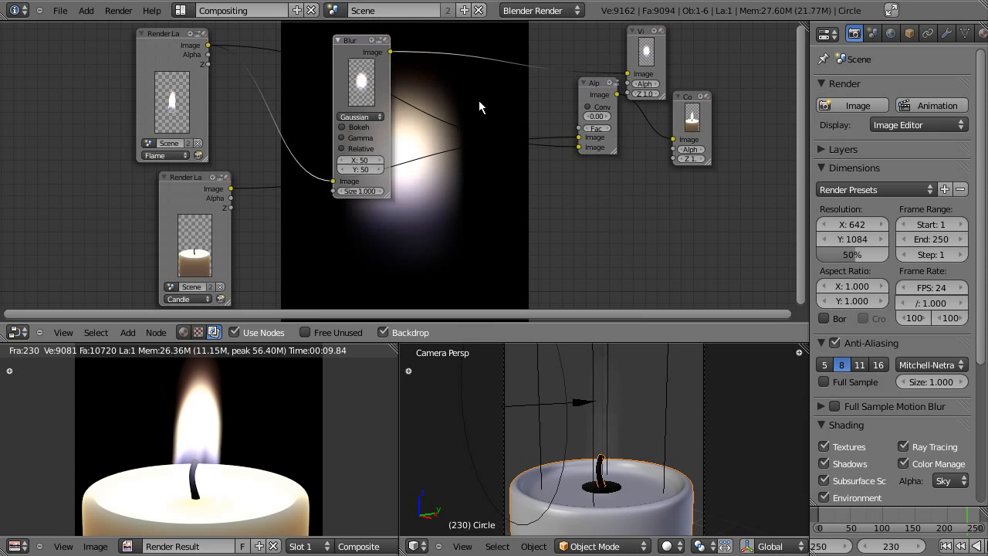
left_click(375, 118)
left_click(373, 57)
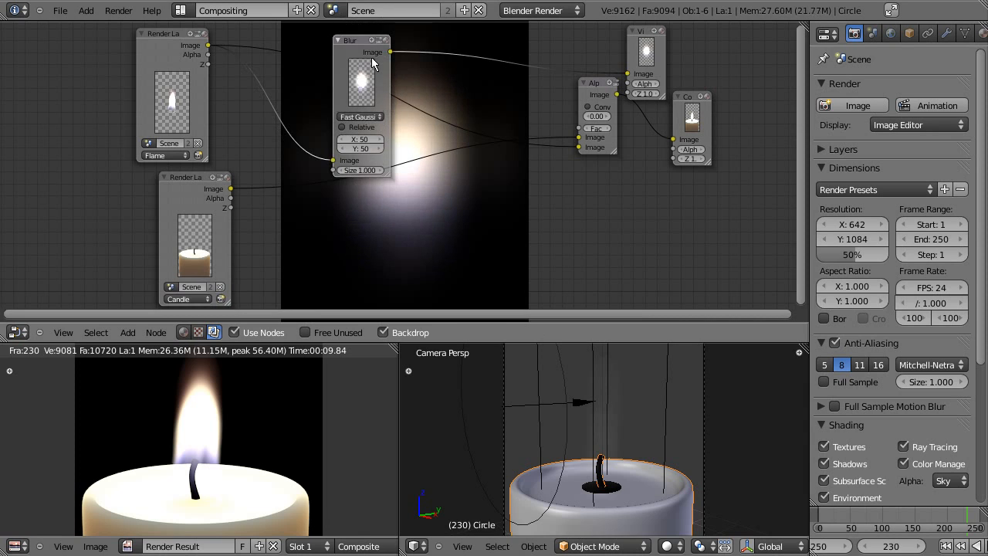
Move the Blur node toward AlphaOver and add an RGB Curves node linked from the Flame image to the Viewer.
left_click_drag(357, 47, 507, 54)
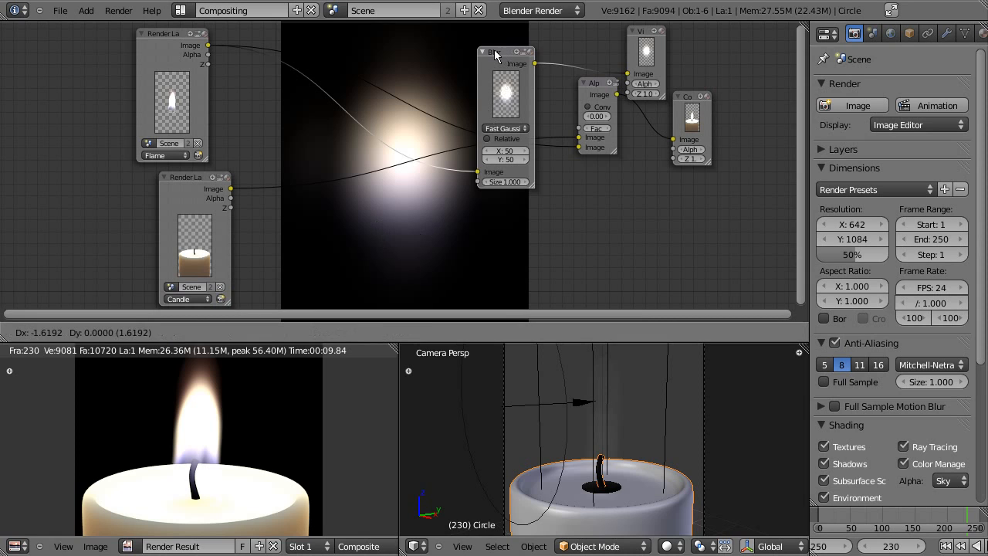
left_click_drag(494, 49, 486, 47)
key("shift+a")
mouse_move(322, 153)
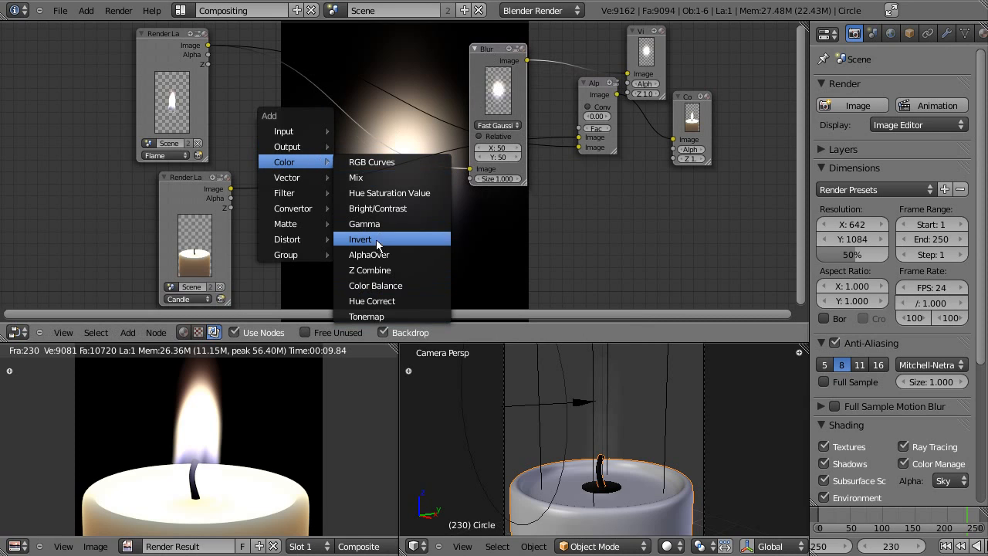
left_click(372, 163)
left_click_drag(482, 49, 513, 89)
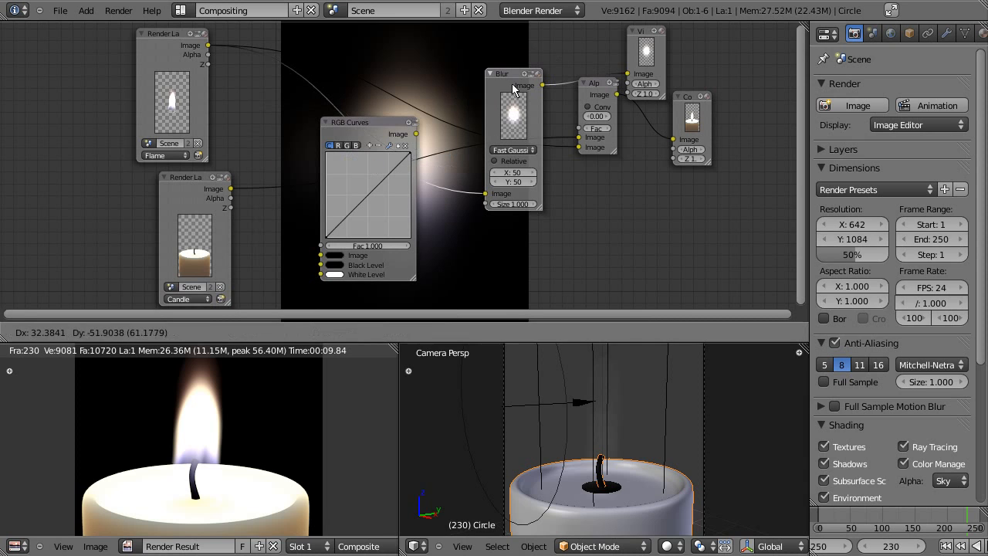
left_click_drag(364, 122, 629, 74)
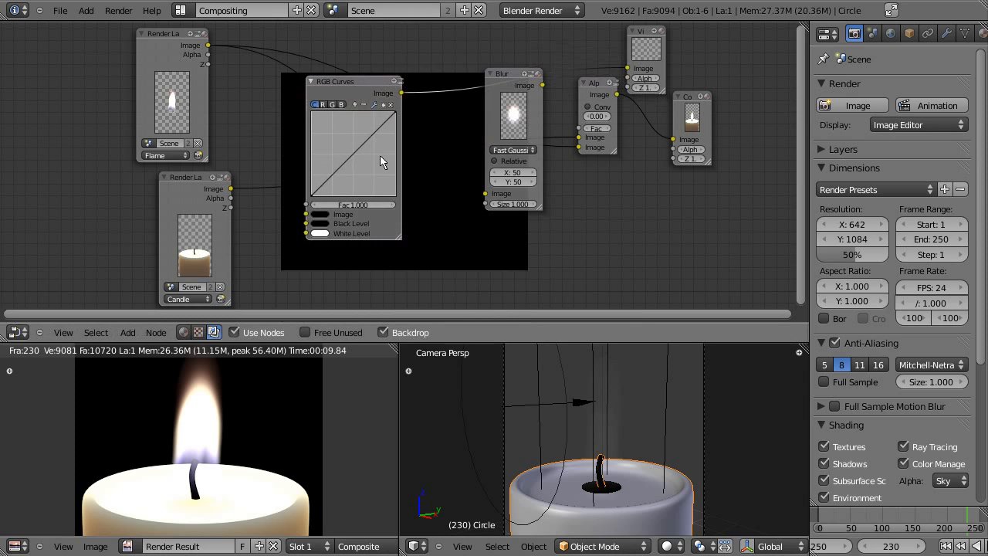
left_click_drag(209, 45, 303, 212)
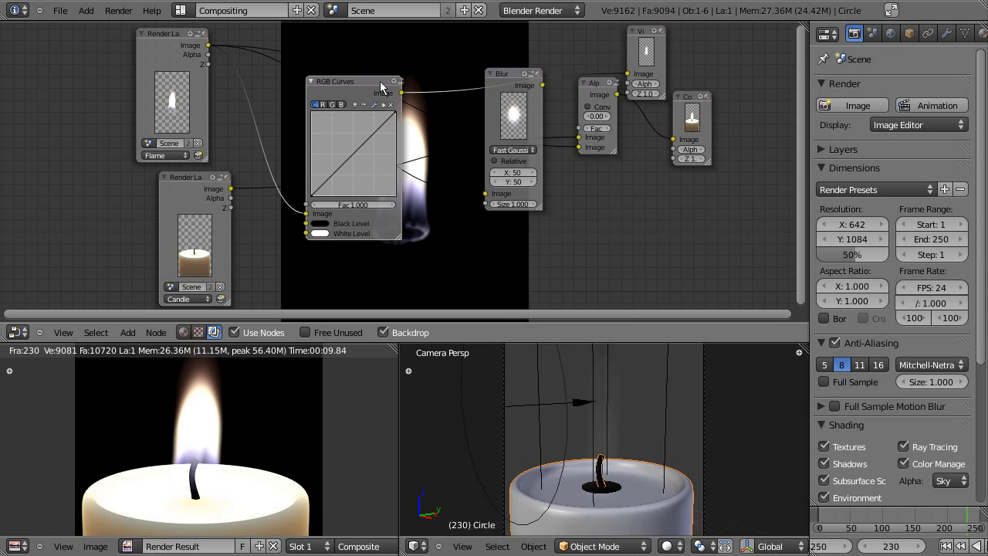
Shape the RGB Curves combined curve into a steep S that darkens the flame's shadows and brightens its highlights.
left_click_drag(360, 78, 353, 66)
left_click_drag(336, 138, 319, 187)
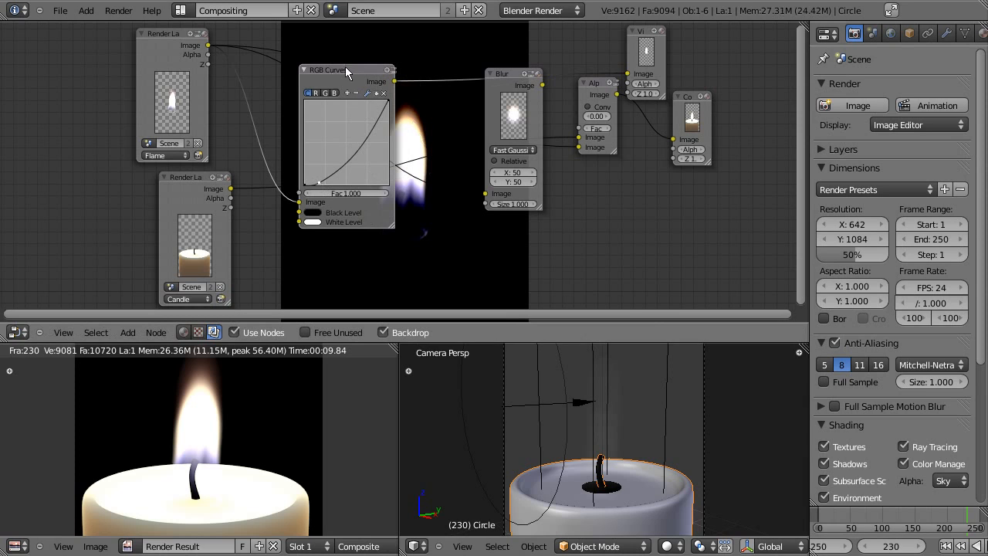
left_click_drag(345, 66, 325, 52)
mouse_move(336, 102)
left_mouse_down()
mouse_move(363, 103)
mouse_move(342, 97)
left_mouse_up()
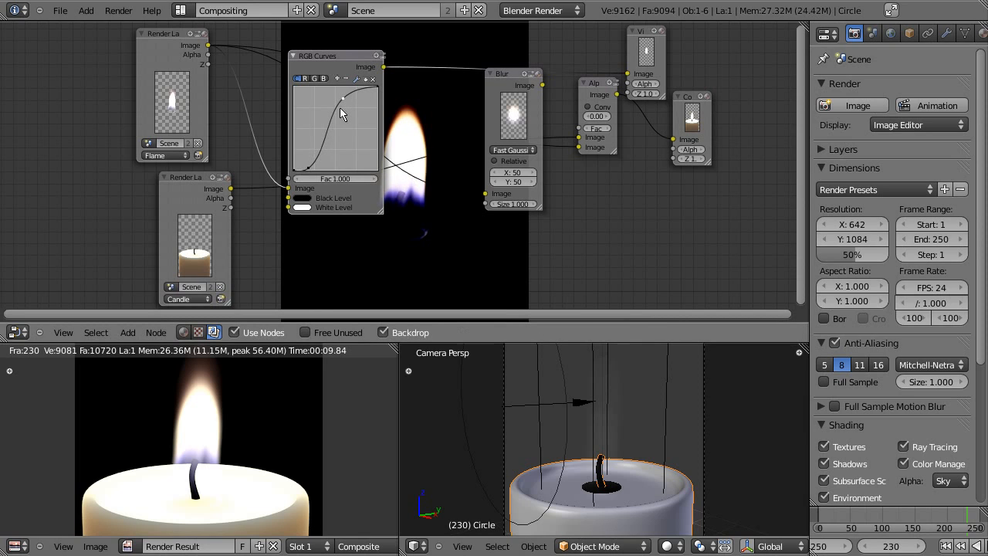
left_click_drag(341, 107, 322, 116)
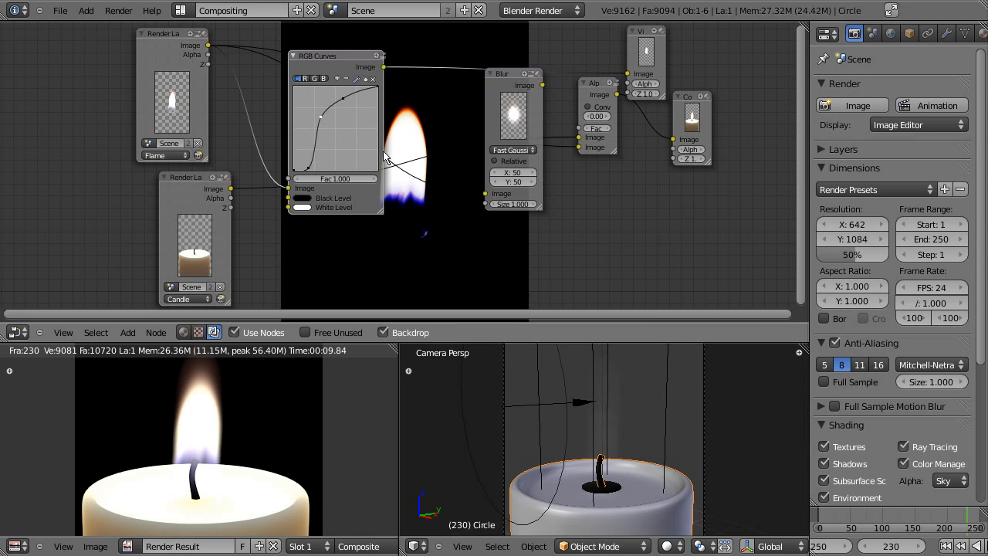
mouse_move(346, 100)
left_mouse_down()
mouse_move(349, 110)
mouse_move(337, 95)
left_mouse_up()
left_click_drag(339, 59, 309, 39)
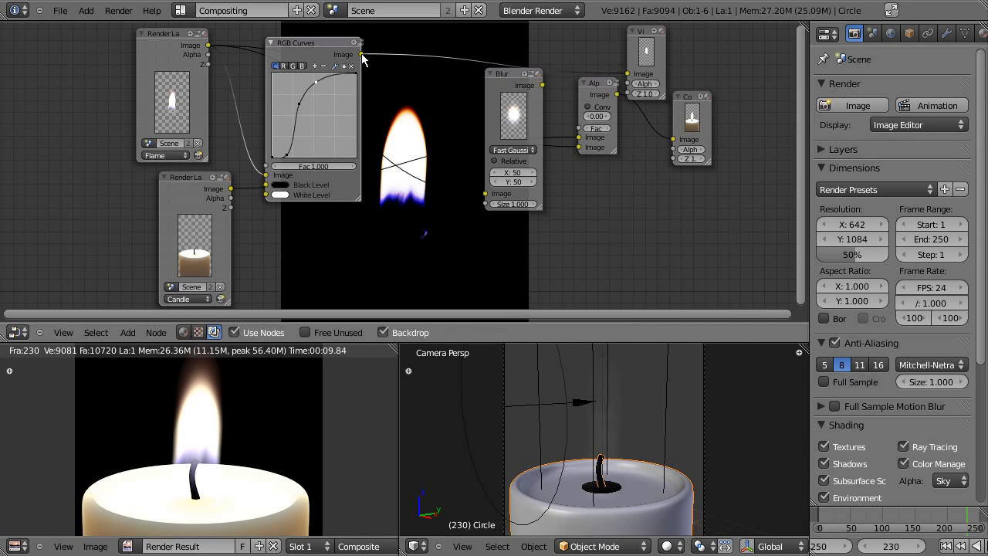
Link the RGB Curves output into the Blur node and send the Blur output to the Viewer.
left_click_drag(543, 85, 628, 74)
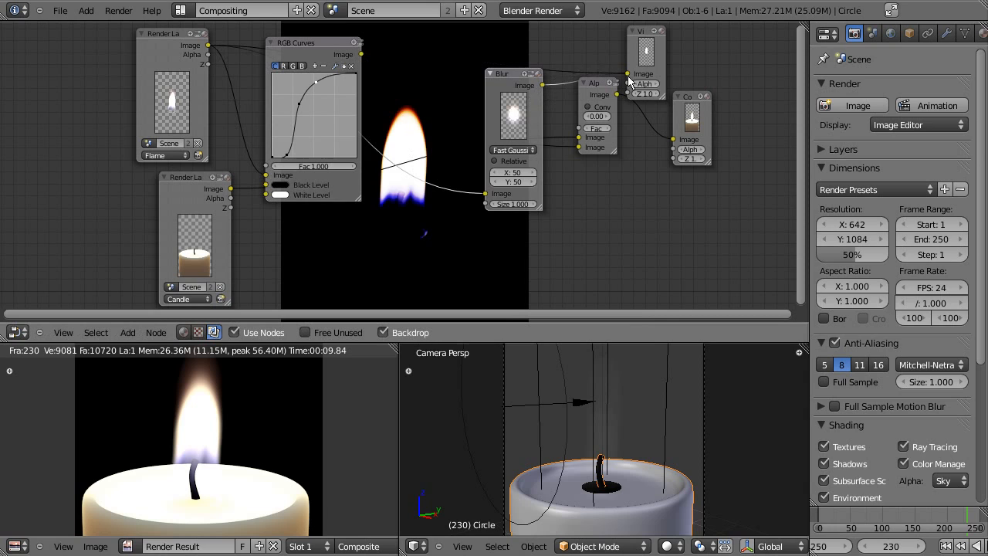
left_click_drag(363, 55, 478, 191)
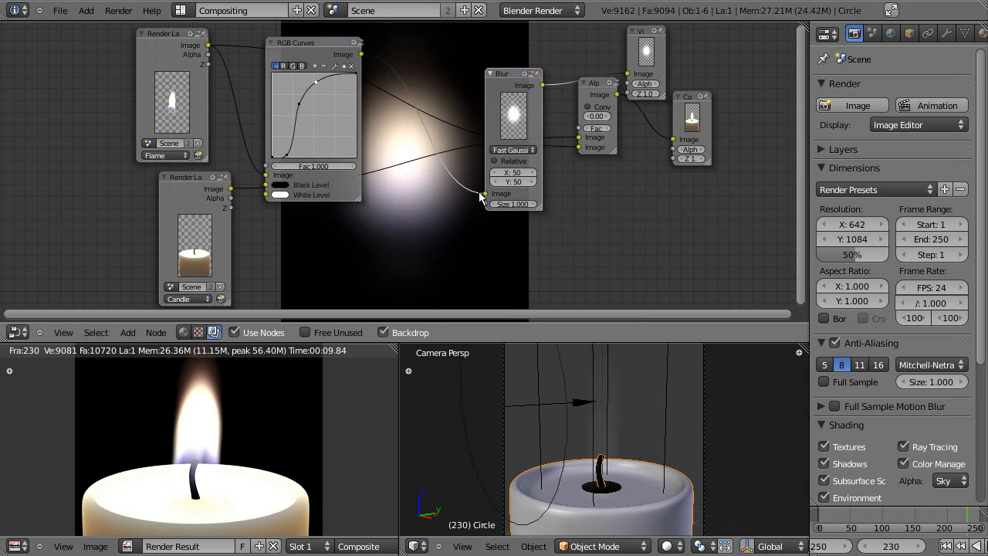
mouse_move(500, 74)
left_mouse_down()
mouse_move(467, 40)
mouse_move(487, 60)
left_mouse_up()
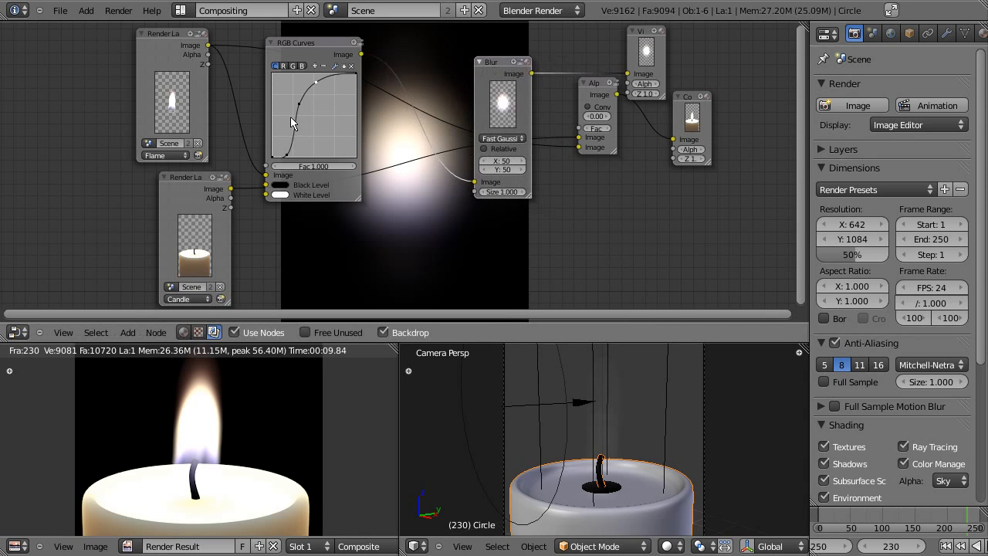
Refine the combined curve's points in the RGB Curves node and spread it and the Blur node apart.
mouse_move(288, 156)
left_mouse_down()
mouse_move(306, 157)
mouse_move(292, 154)
left_mouse_up()
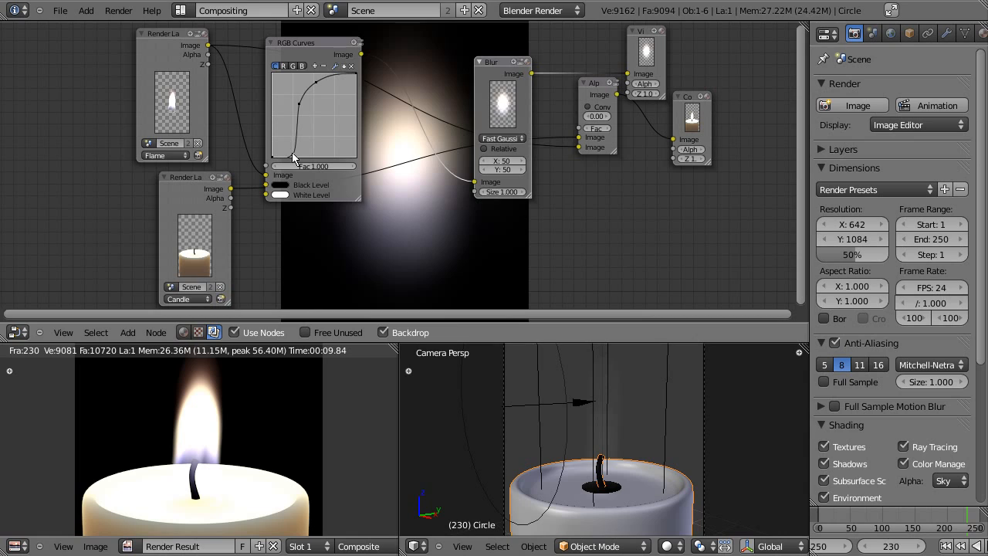
left_click_drag(317, 82, 300, 94)
left_click_drag(310, 43, 276, 45)
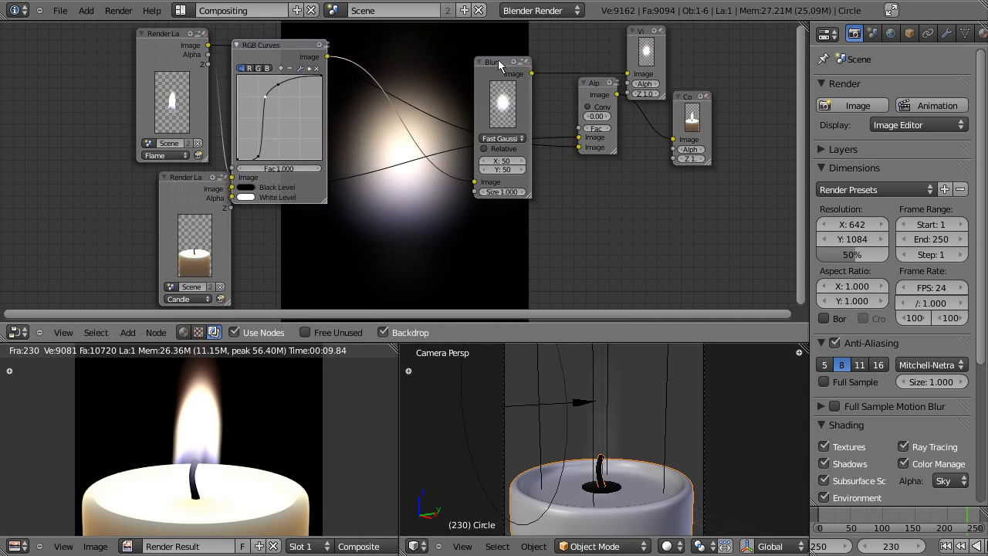
left_click_drag(498, 60, 511, 41)
left_click(268, 108)
mouse_move(268, 108)
left_mouse_down()
mouse_move(270, 117)
mouse_move(270, 108)
left_mouse_up()
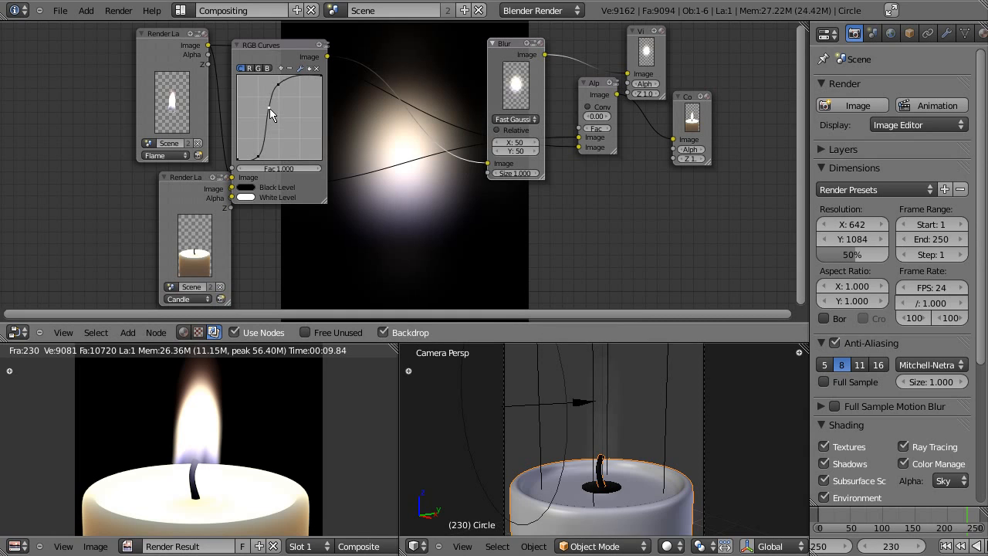
Try reshaping the blue channel curve in the RGB Curves node, reset it, and return to the combined curve.
left_click(267, 68)
mouse_move(275, 118)
left_mouse_down()
mouse_move(291, 151)
mouse_move(257, 108)
mouse_move(267, 117)
left_mouse_up()
left_click(316, 69)
left_click_drag(303, 90, 286, 85)
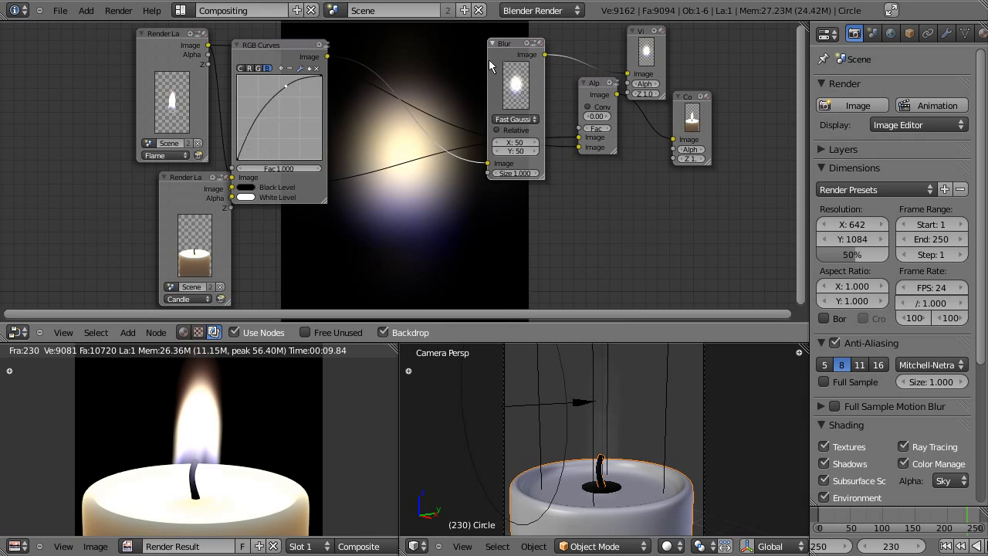
left_click(316, 69)
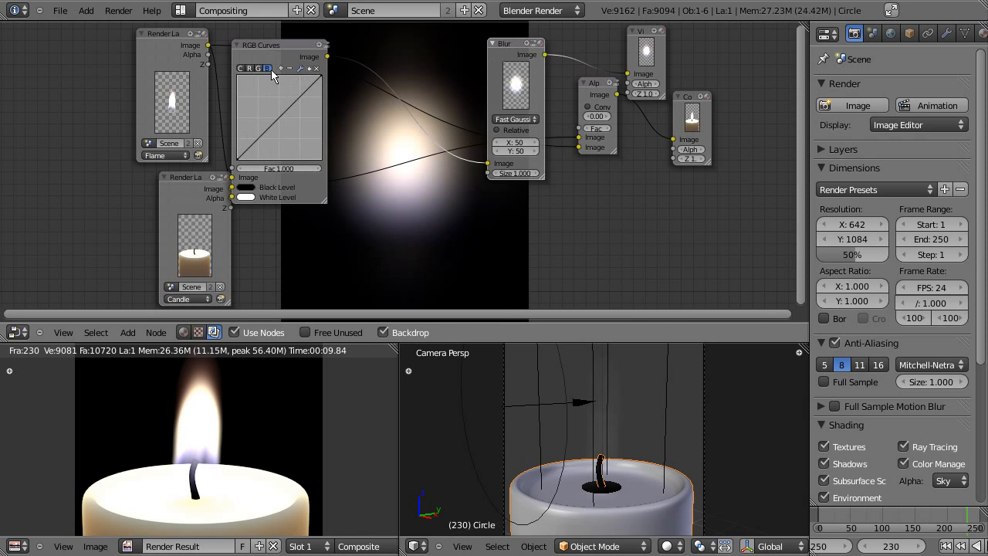
left_click(241, 68)
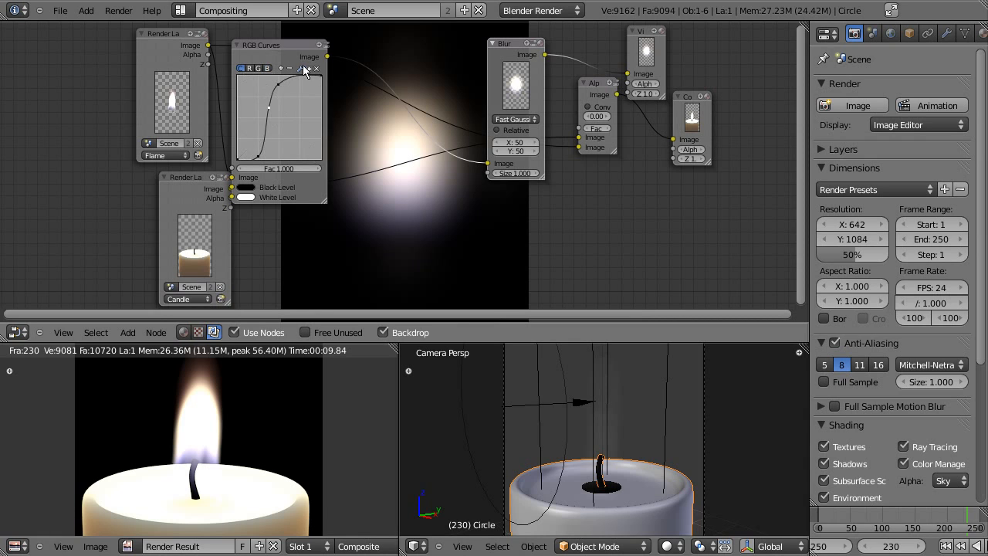
Add a Color Balance node and link it between the RGB Curves and Blur nodes.
left_click_drag(283, 51, 293, 33)
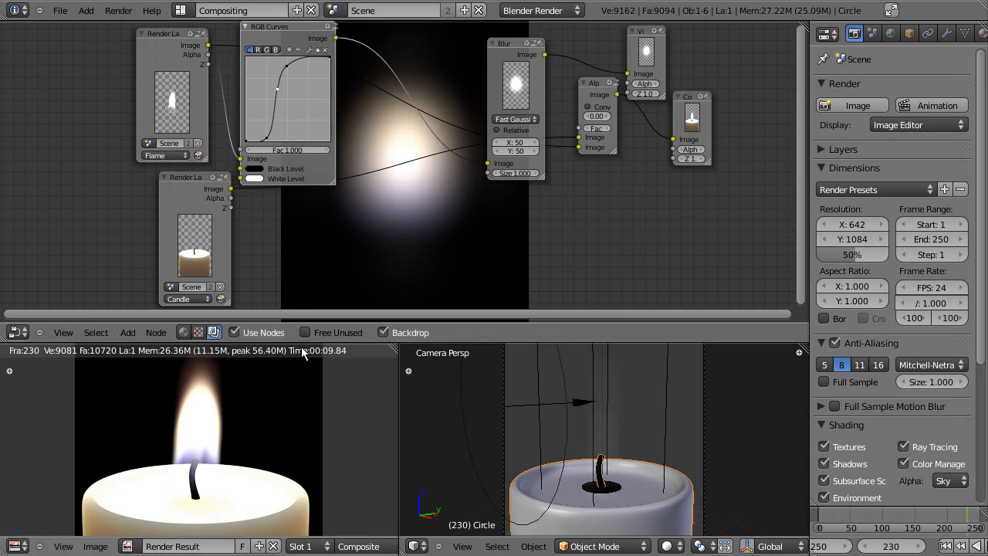
left_click(521, 45)
left_click_drag(521, 46, 535, 65)
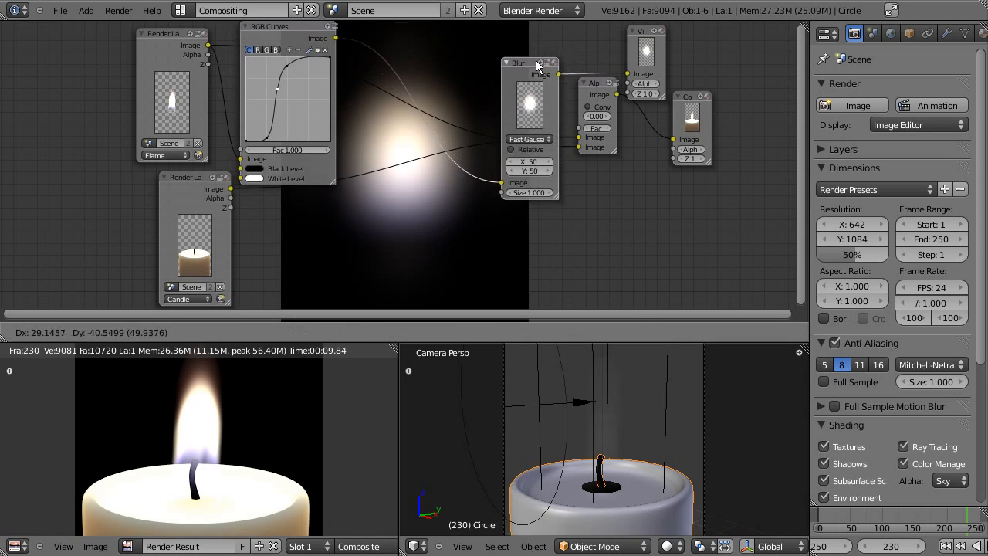
key("shift+a")
mouse_move(293, 285)
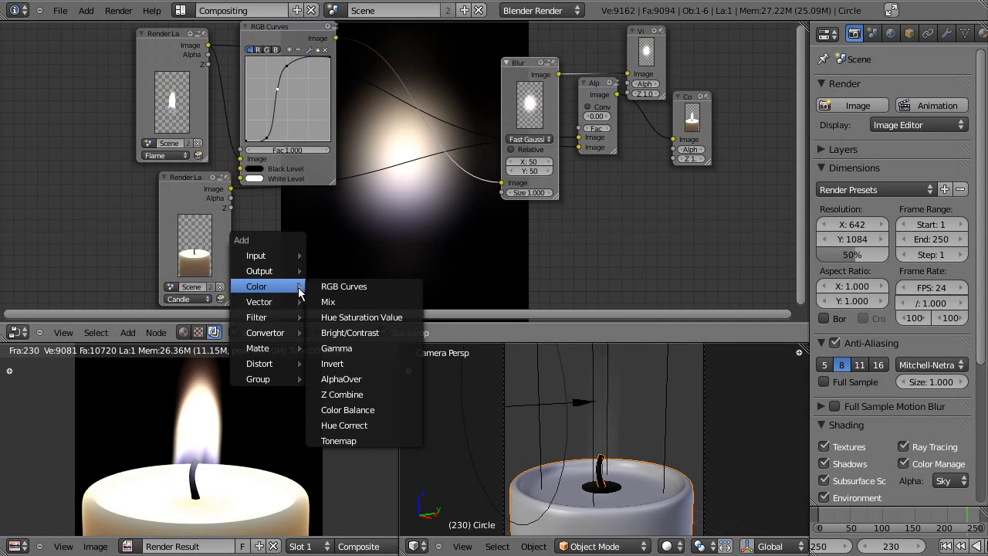
left_click(360, 418)
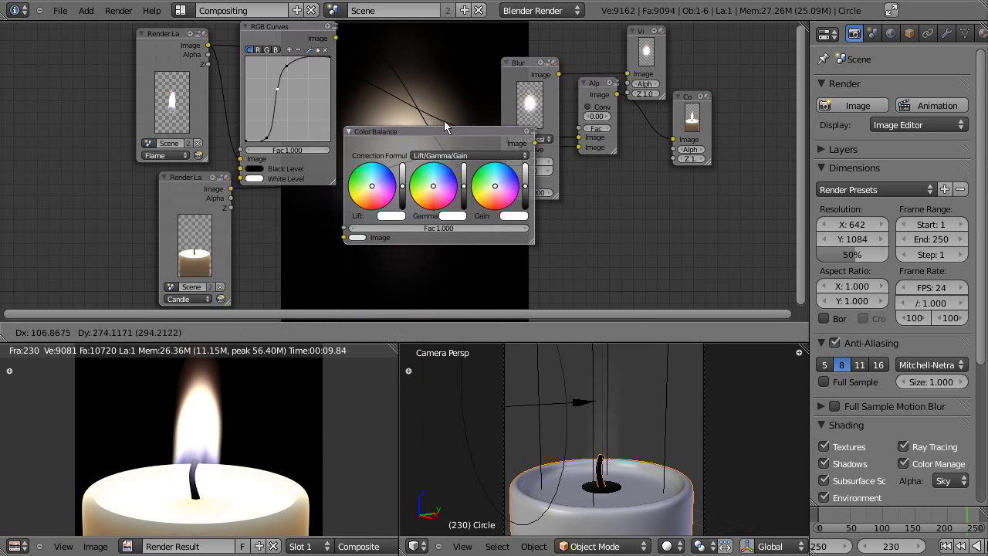
left_click(440, 132)
left_click_drag(336, 38, 345, 227)
left_click_drag(443, 141, 377, 125)
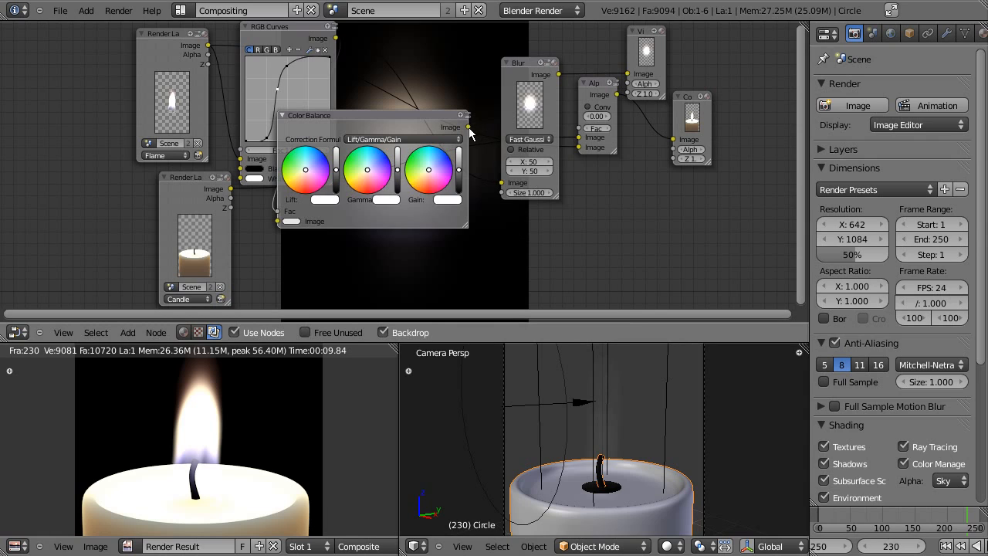
left_click_drag(467, 128, 502, 185)
Link the Color Balance output to the Viewer and spread out the RGB Curves, Color Balance and Blur nodes.
mouse_move(408, 117)
left_mouse_down()
mouse_move(479, 170)
mouse_move(549, 148)
mouse_move(451, 147)
mouse_move(405, 120)
left_mouse_up()
left_click_drag(509, 67, 514, 44)
left_click_drag(466, 129, 630, 67)
left_click_drag(390, 133, 541, 155)
left_click_drag(297, 30, 270, 77)
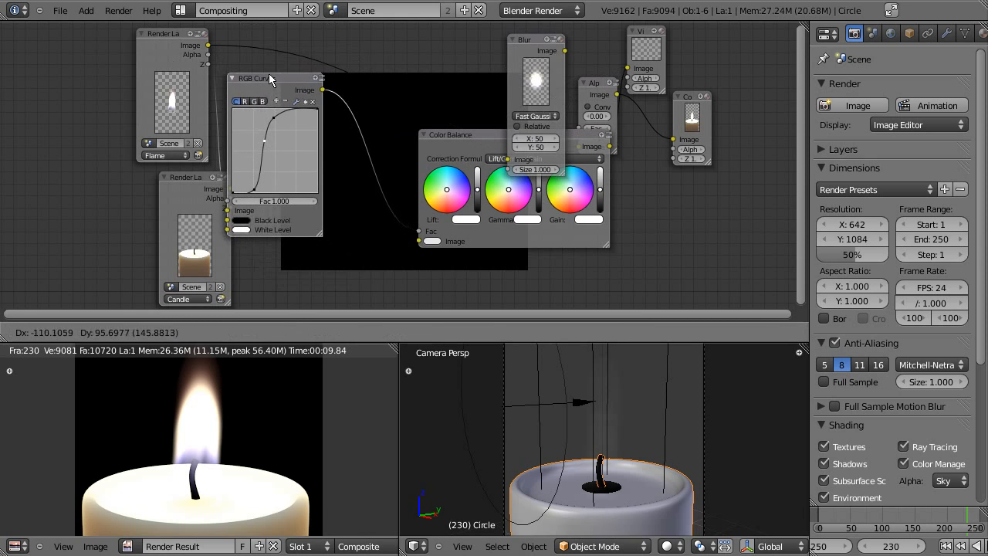
Send the RGB Curves output directly to the Viewer to check it, moving the Color Balance node out of the way.
left_click(460, 136)
left_click_drag(459, 135, 367, 97)
left_click_drag(385, 133, 399, 133)
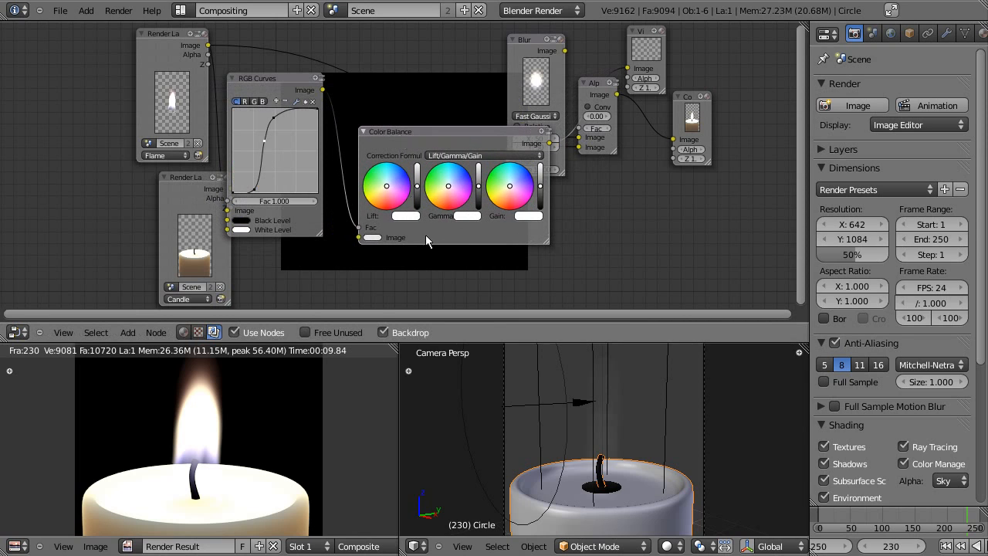
left_click_drag(466, 133, 468, 162)
left_click_drag(323, 90, 627, 69)
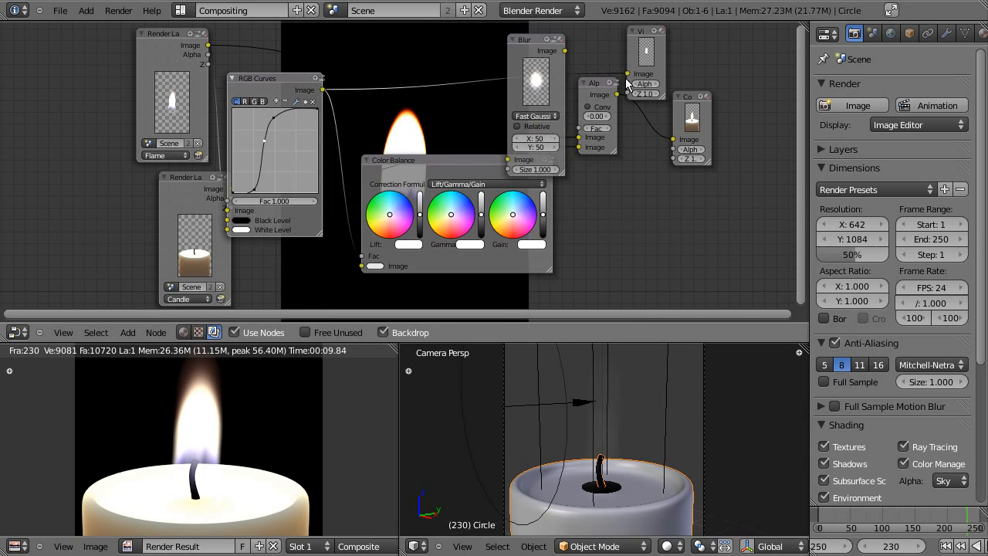
left_click_drag(471, 164, 528, 116)
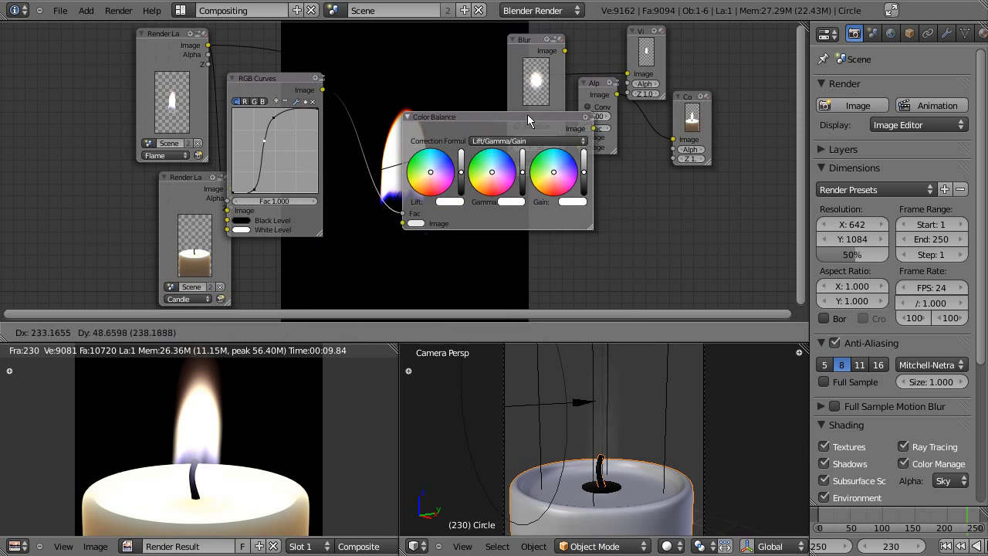
Relink the RGB Curves output to the Color Balance node's Image input and send the Color Balance output to the Viewer.
left_click_drag(323, 90, 416, 213)
left_click_drag(467, 118, 306, 126)
left_click_drag(598, 84, 627, 74)
left_click_drag(356, 130, 476, 124)
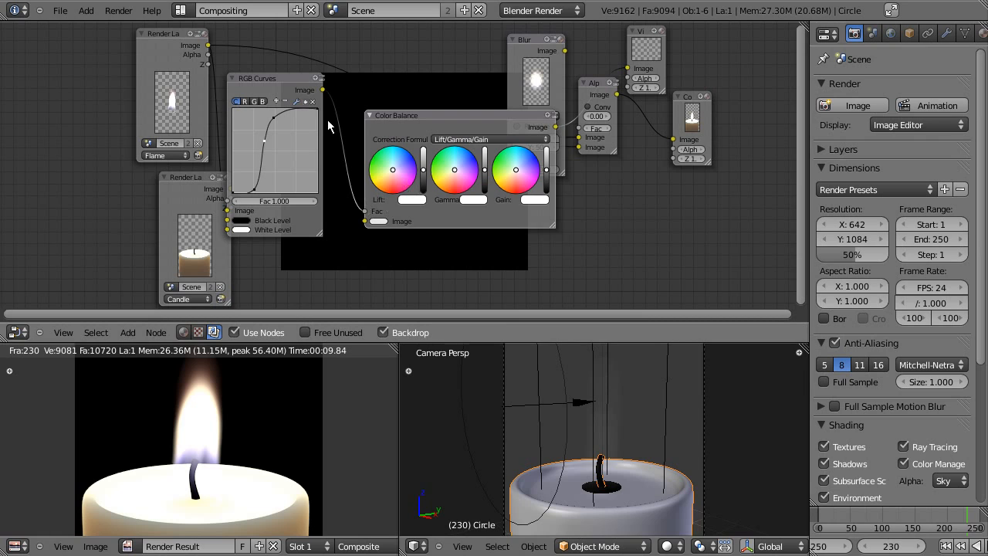
left_click_drag(323, 91, 356, 191)
left_click_drag(456, 117, 361, 128)
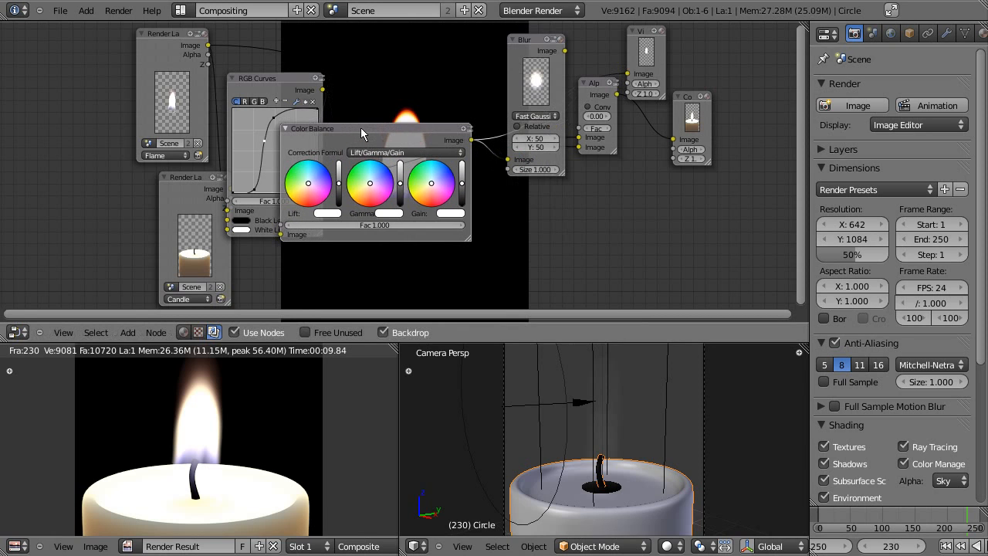
Lower the Color Balance node's Gain brightness and tint the Gain toward a reddish orange.
left_click(430, 190)
left_click(463, 191)
left_click_drag(462, 186, 462, 191)
left_click_drag(418, 133, 438, 160)
left_click_drag(440, 217, 450, 229)
left_click_drag(416, 153, 358, 72)
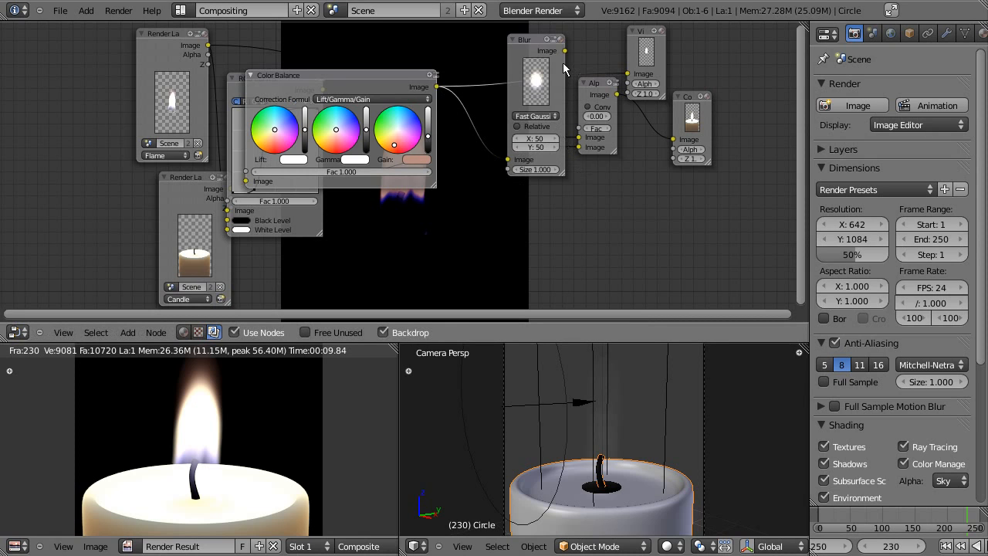
Send the Blur output to the Viewer and shift the Color Balance Gain tint to a warm light orange.
left_click_drag(565, 51, 628, 75)
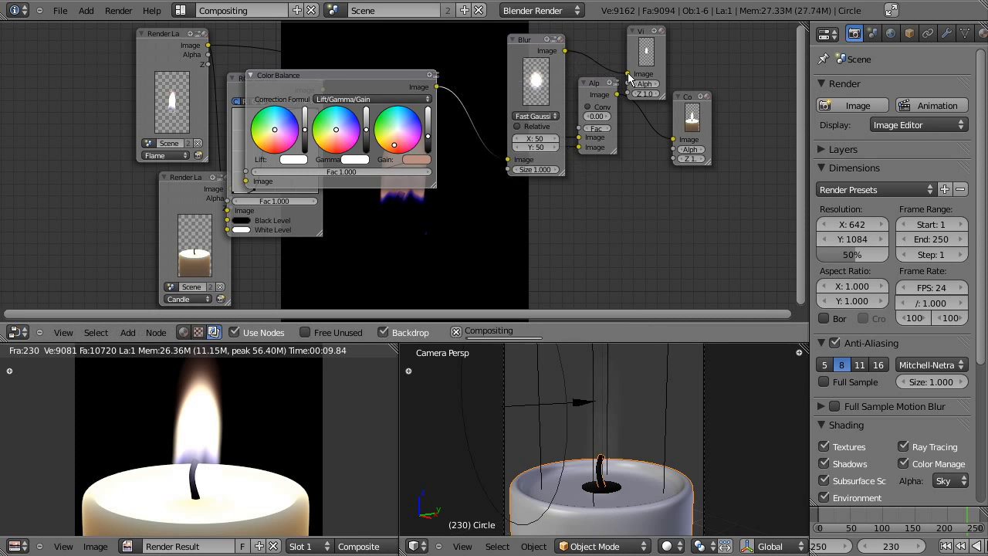
left_click_drag(386, 78, 267, 87)
left_click_drag(345, 159, 330, 157)
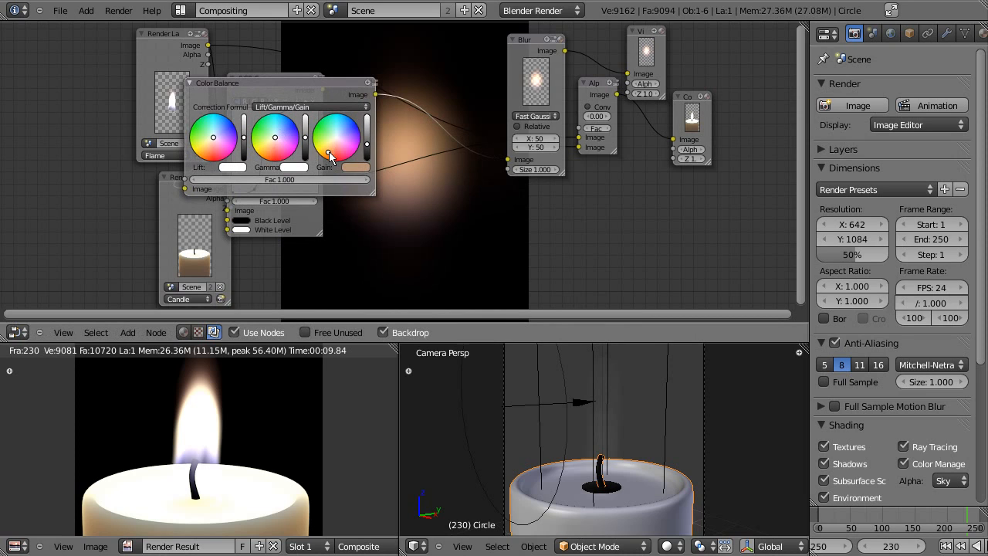
left_click_drag(329, 152, 327, 161)
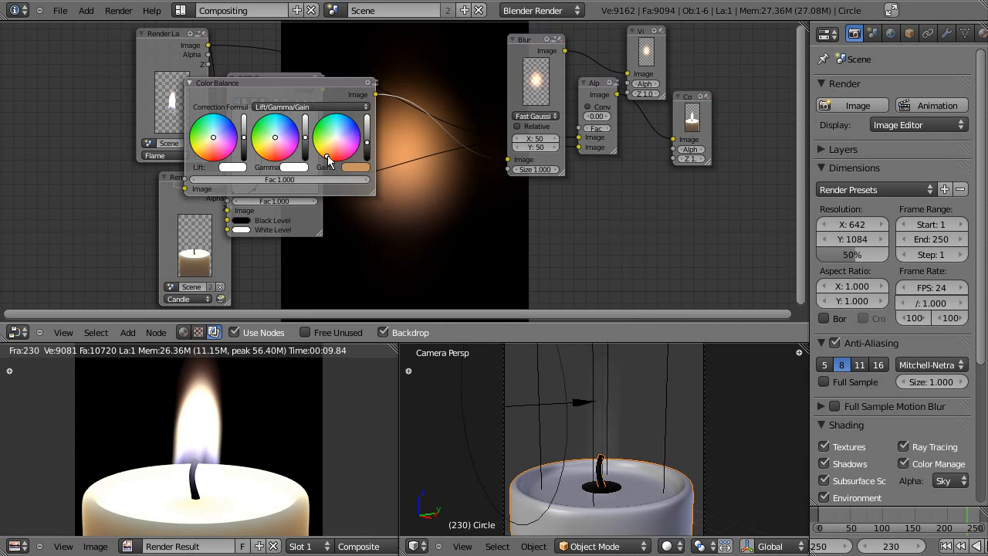
left_click_drag(327, 160, 329, 156)
Rearrange the Color Balance, Blur and AlphaOver nodes, placing AlphaOver below the Viewer node.
left_click_drag(318, 82, 454, 88)
left_click_drag(533, 49, 491, 49)
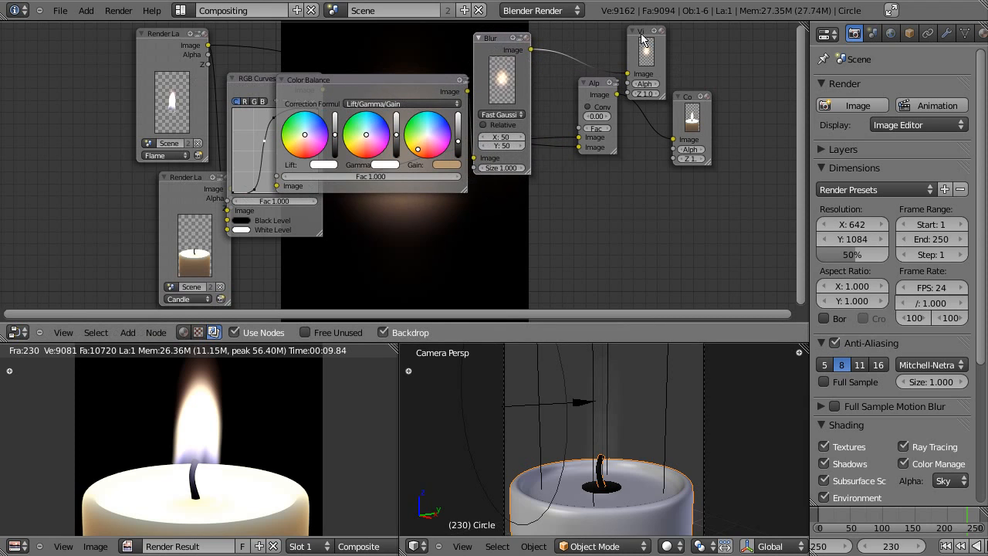
left_click_drag(597, 83, 644, 125)
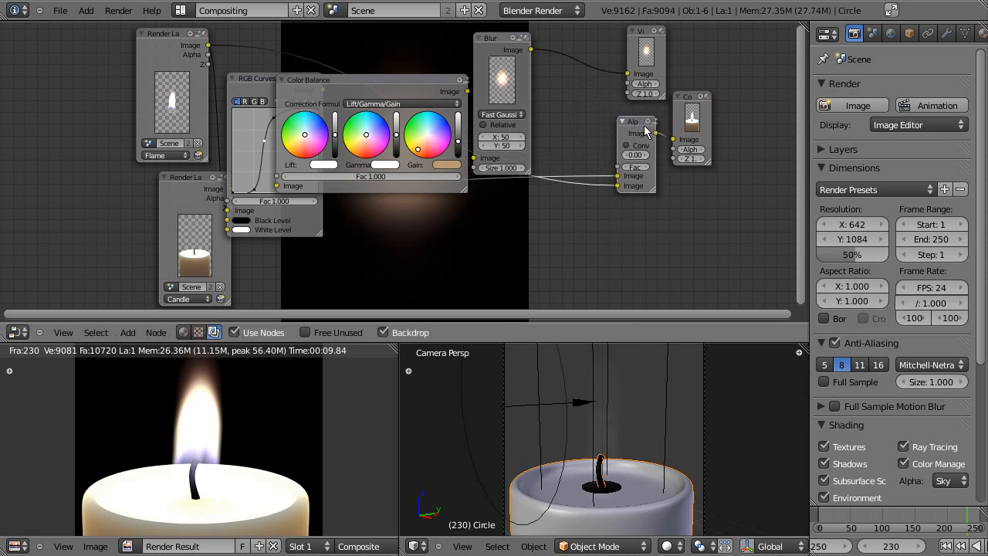
Move the Composite node away from AlphaOver and add a Mix node beside the Blur node.
left_click_drag(690, 97, 740, 121)
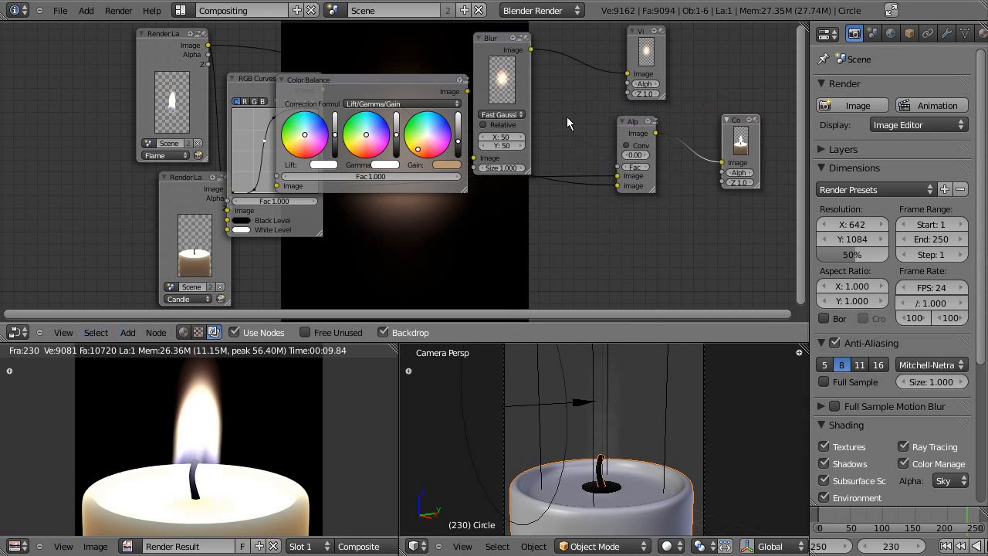
key("shift+a")
mouse_move(568, 118)
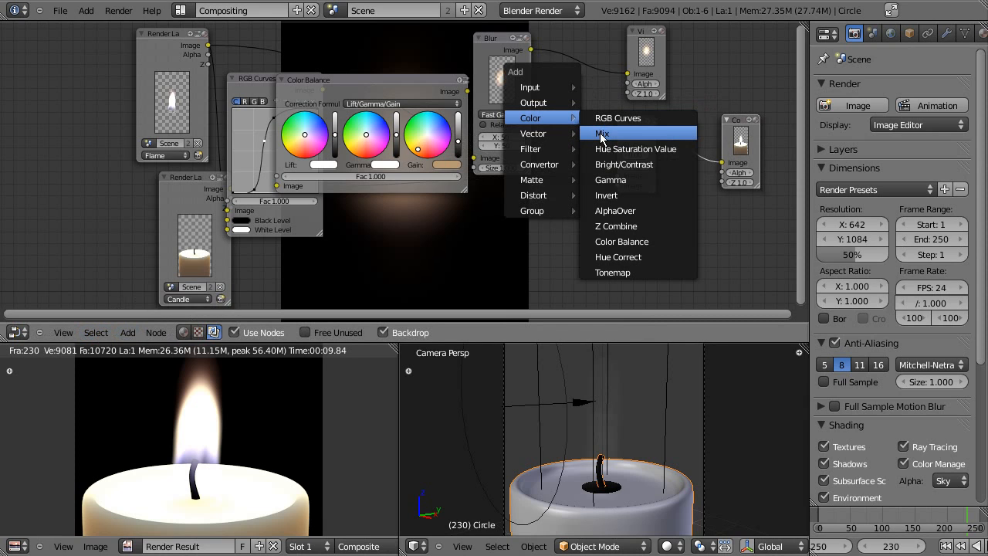
left_click(601, 136)
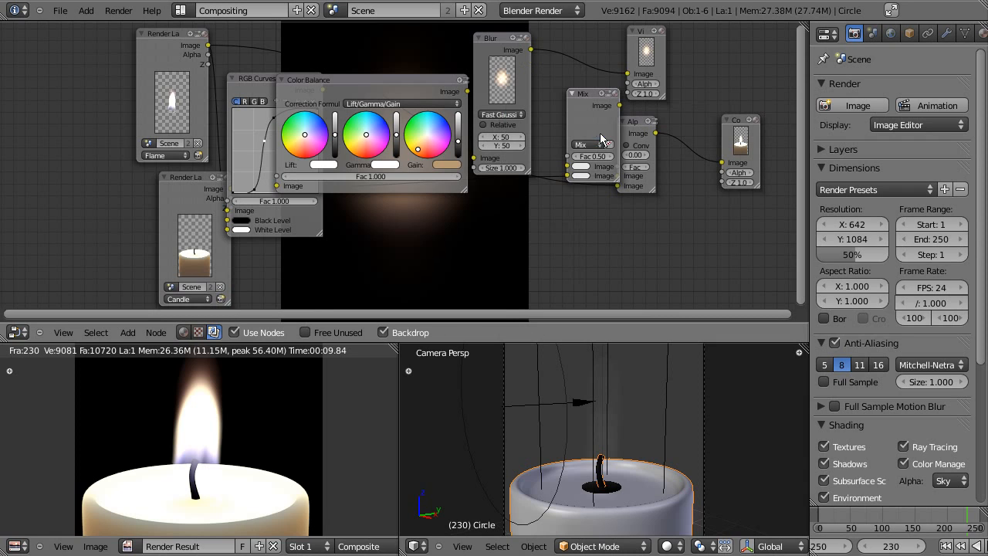
left_click(535, 62)
Link the Flame layer to the Mix node's first Image input and Blur to the second, then send Mix to the Viewer.
left_click_drag(531, 50, 552, 163)
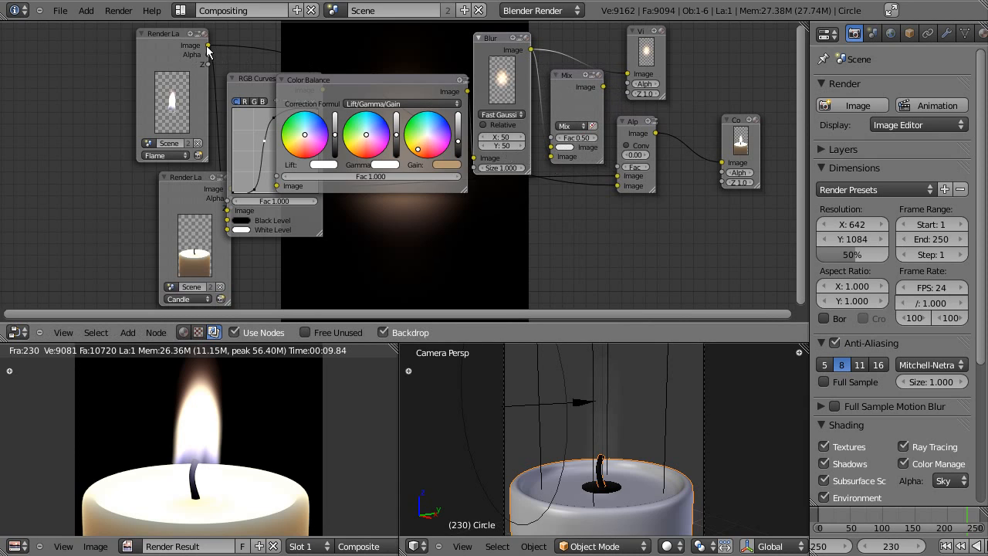
left_click_drag(207, 45, 551, 146)
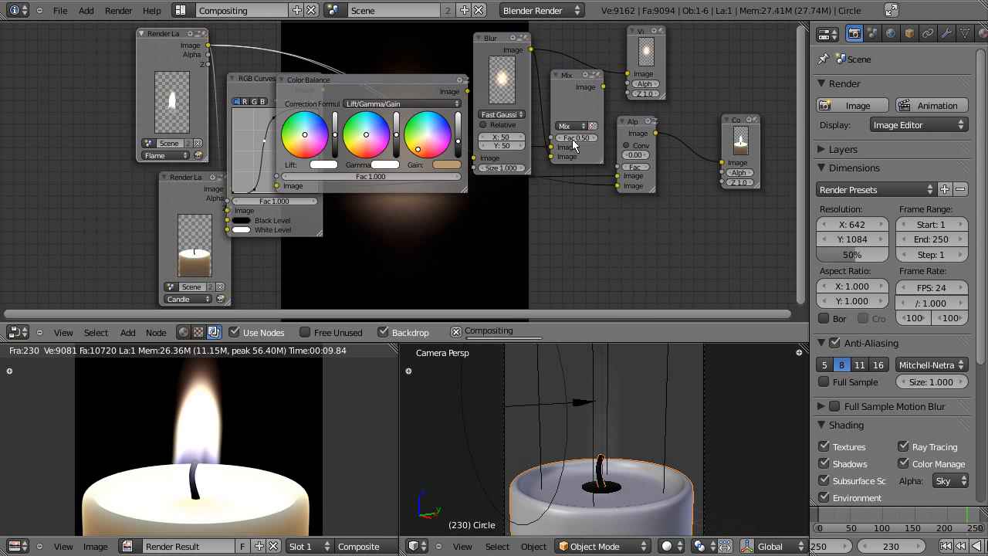
left_click_drag(603, 87, 628, 74)
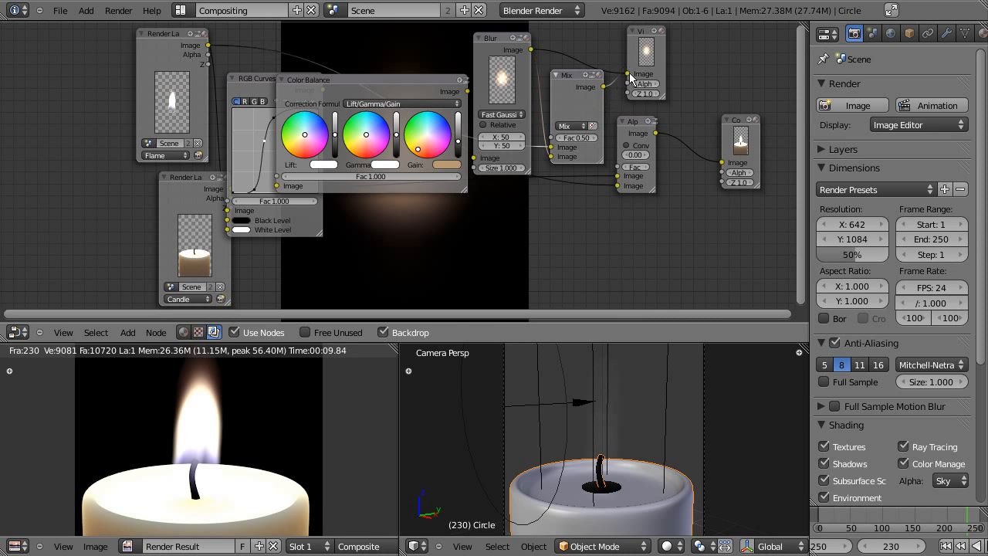
Link the Mix output to AlphaOver's second Image input, shifting the Color Balance and AlphaOver nodes for access.
left_click_drag(367, 78, 349, 64)
left_click_drag(646, 129, 671, 161)
left_click_drag(604, 88, 615, 115)
left_click_drag(624, 158, 644, 218)
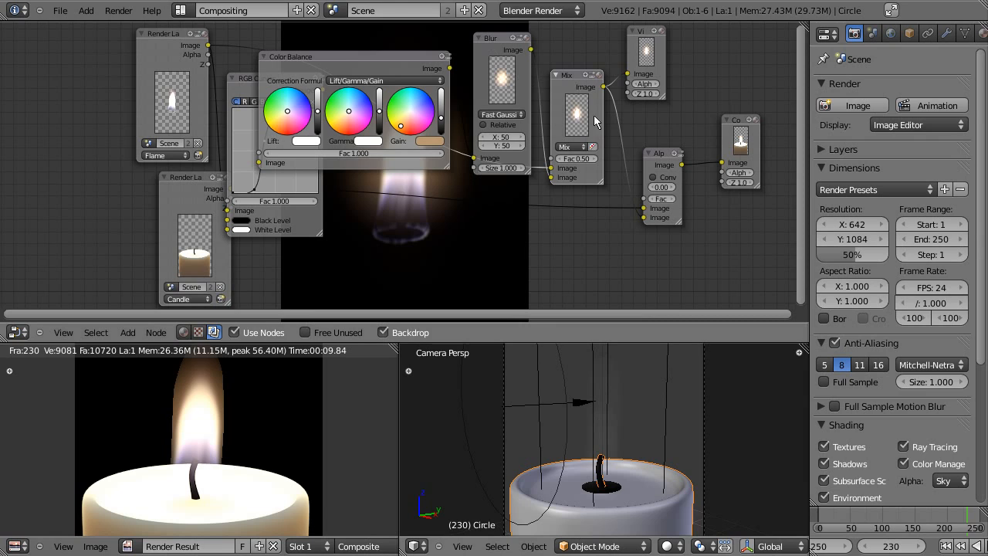
Spread out the Mix, Viewer and AlphaOver nodes and add a Set Alpha node between Mix and the Viewer.
left_click_drag(573, 78, 557, 59)
left_click_drag(654, 34, 749, 47)
left_click_drag(667, 163, 689, 174)
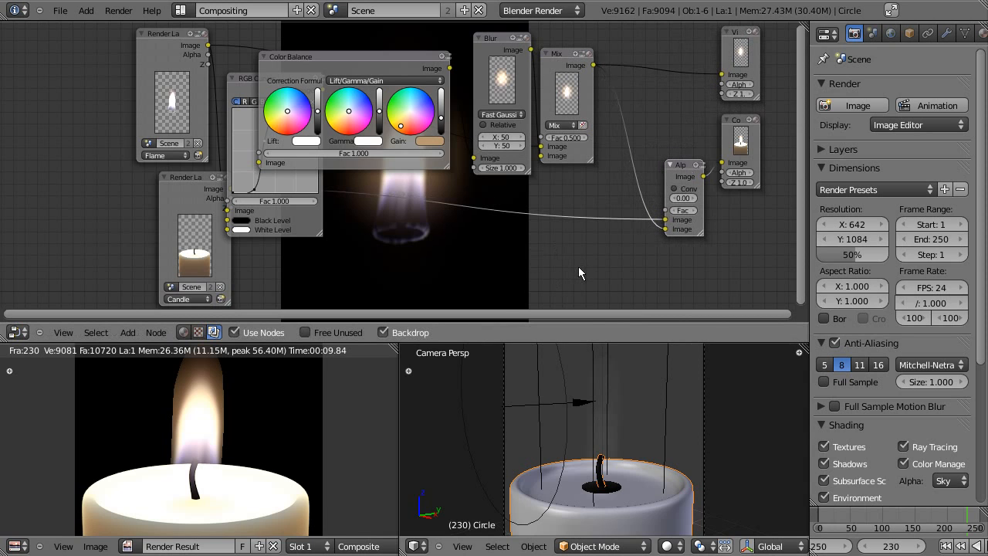
key("shift+a")
mouse_move(579, 268)
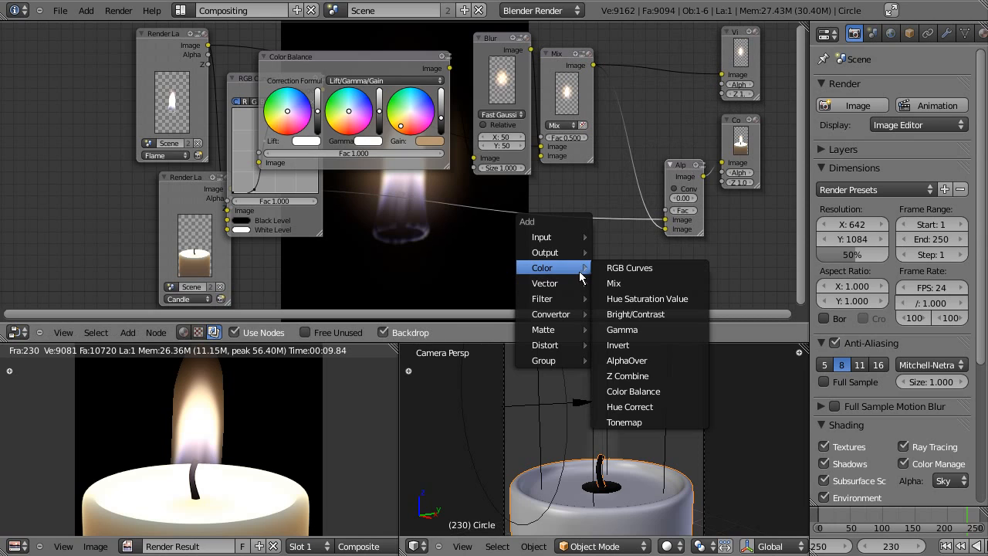
mouse_move(571, 322)
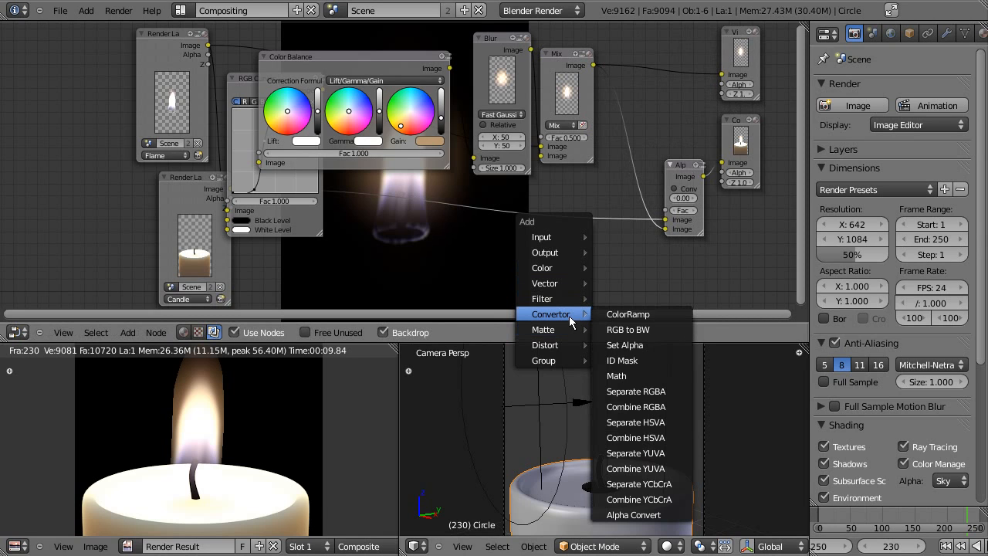
left_click(618, 353)
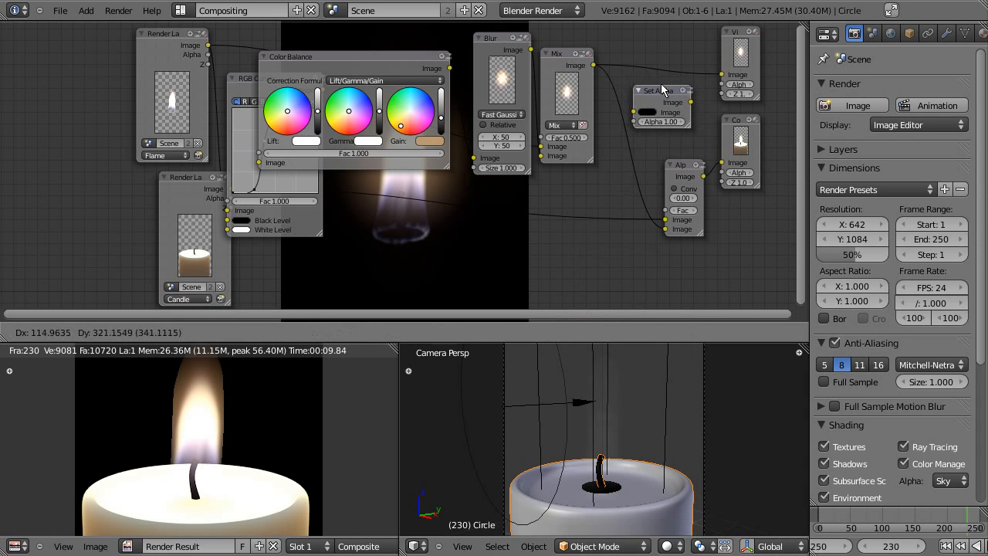
left_click(651, 82)
Move the Composite, Viewer and AlphaOver nodes further out to make room around the Set Alpha node.
left_click_drag(740, 125, 763, 132)
left_click_drag(751, 38, 772, 41)
left_click_drag(691, 173, 716, 200)
left_click(652, 94)
left_click_drag(654, 93, 665, 99)
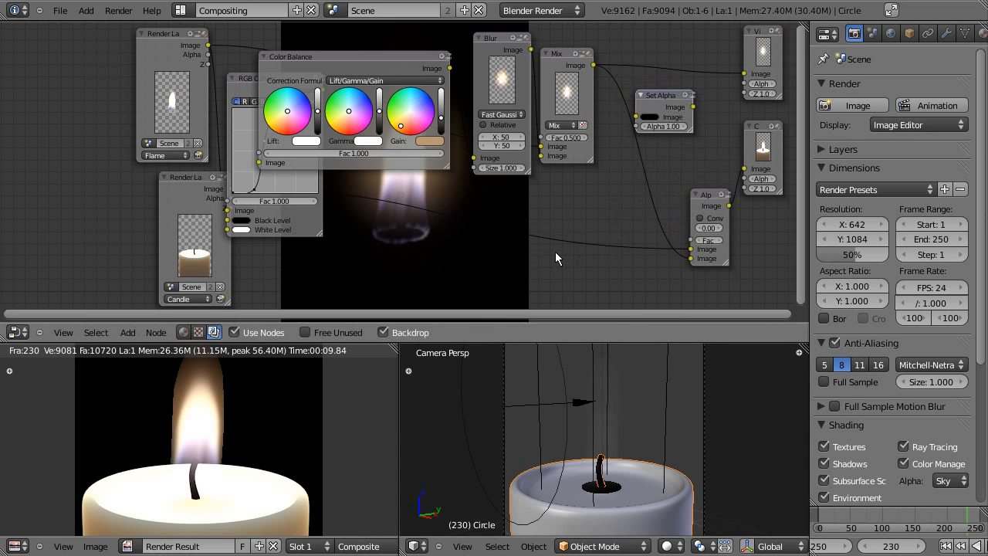
Add a ColorRamp node below the Mix node and shift Set Alpha above AlphaOver.
key("shift+a")
mouse_move(555, 253)
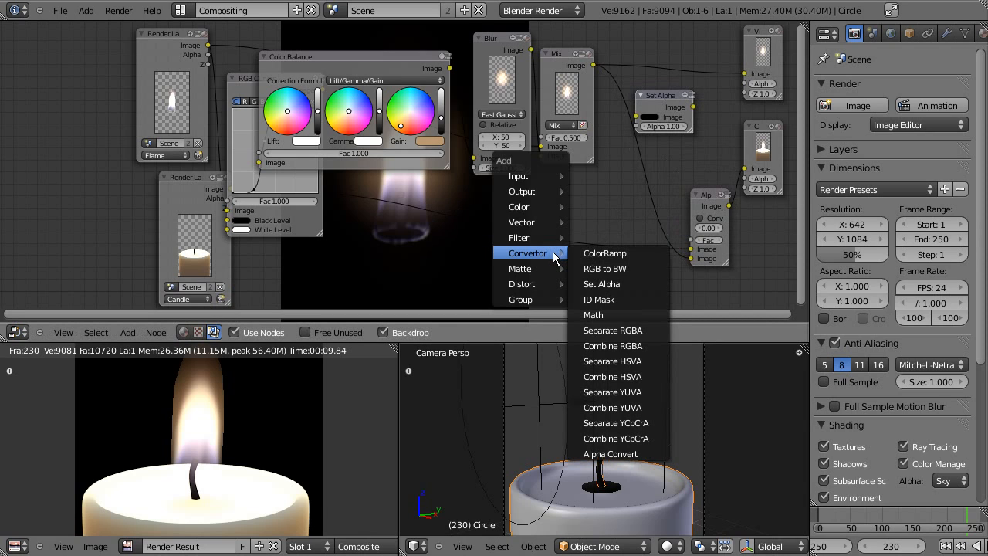
left_click(598, 253)
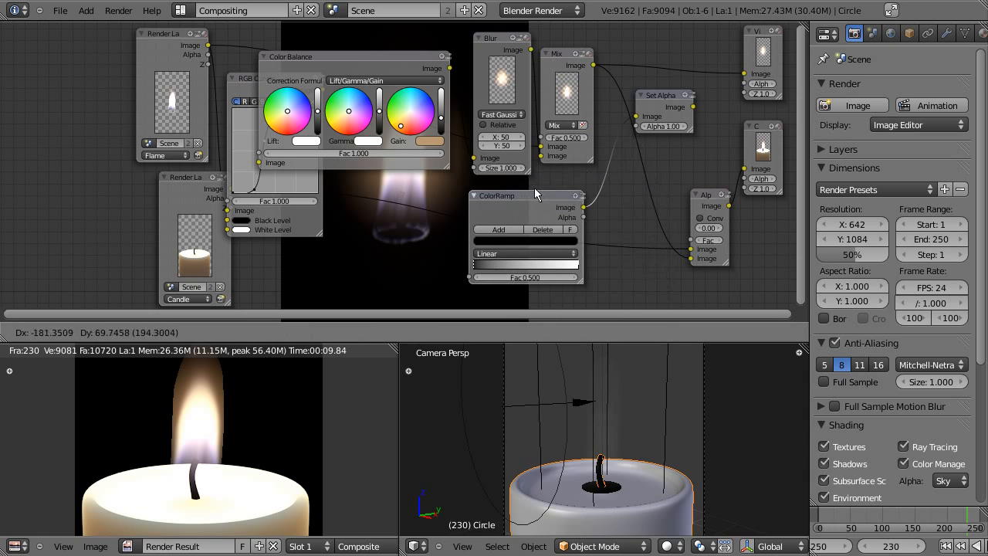
left_click(603, 181)
left_click_drag(655, 98, 699, 109)
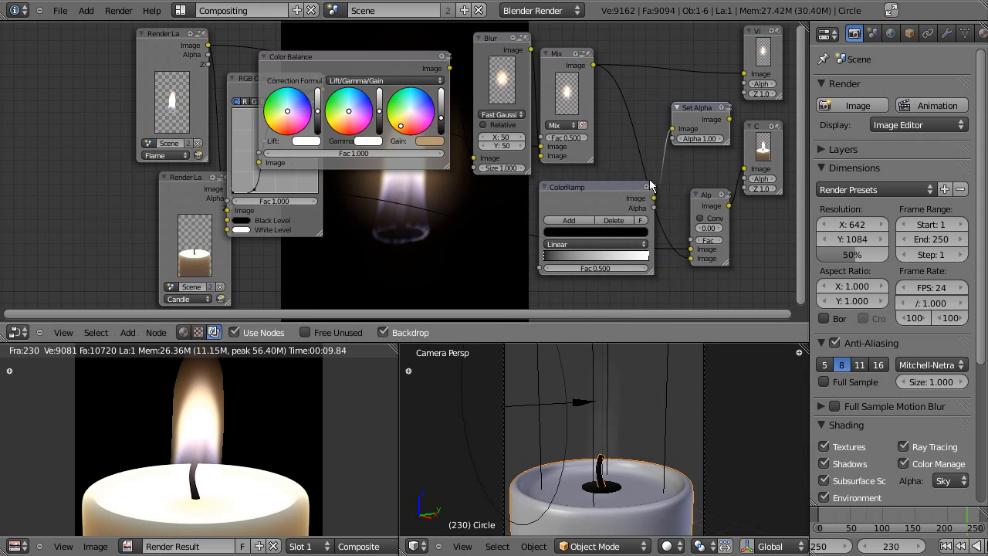
left_click(607, 186)
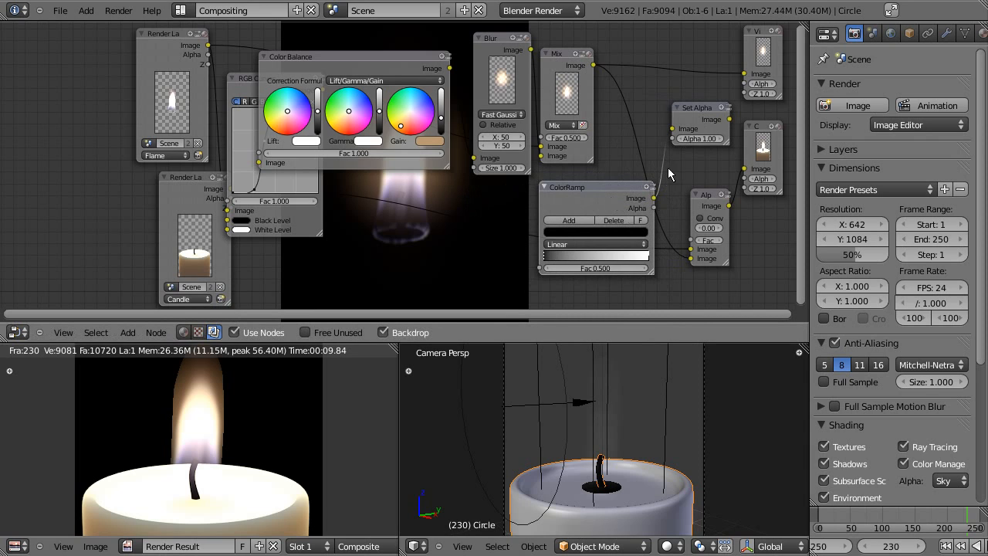
left_click_drag(692, 105, 693, 115)
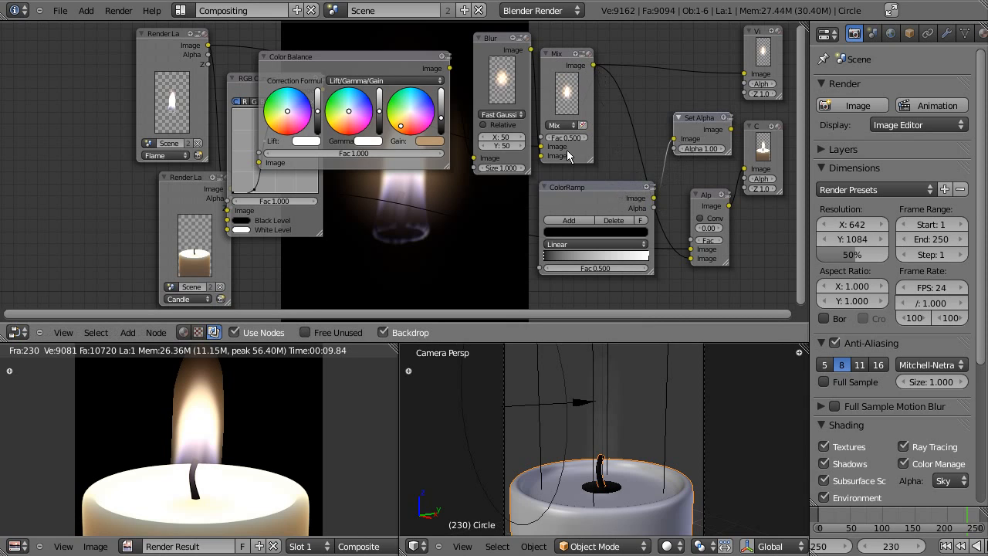
Link the Mix output to the ColorRamp's Fac input, send the ColorRamp image to the Viewer, and reposition the overlapping nodes.
left_click_drag(527, 238, 540, 268)
left_click_drag(654, 199, 744, 75)
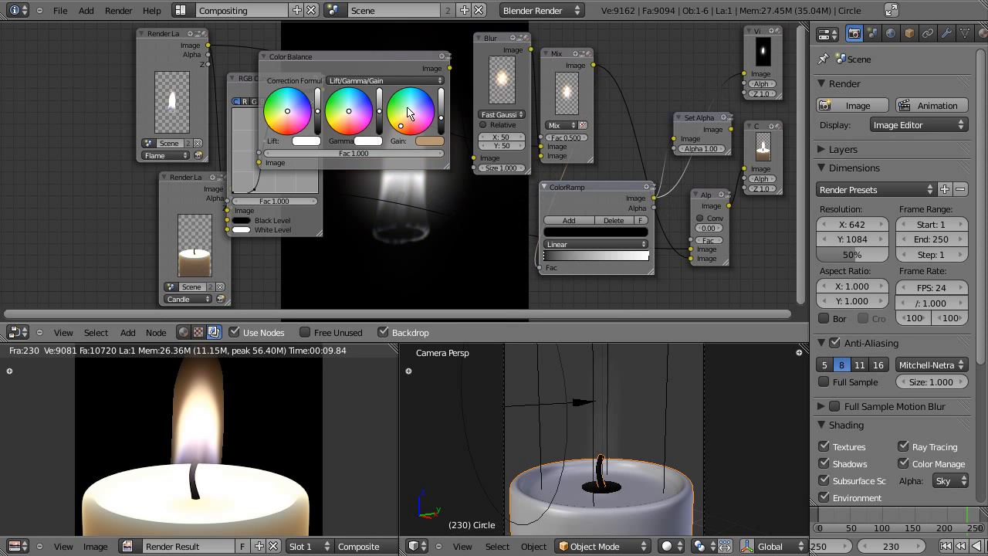
mouse_move(392, 61)
left_mouse_down()
mouse_move(234, 144)
mouse_move(379, 48)
left_mouse_up()
left_click_drag(625, 186, 602, 178)
Feed Mix and ColorRamp into Set Alpha's Image and Alpha inputs, and link Set Alpha to AlphaOver's second Image input.
left_click(595, 70)
left_click_drag(633, 83, 673, 139)
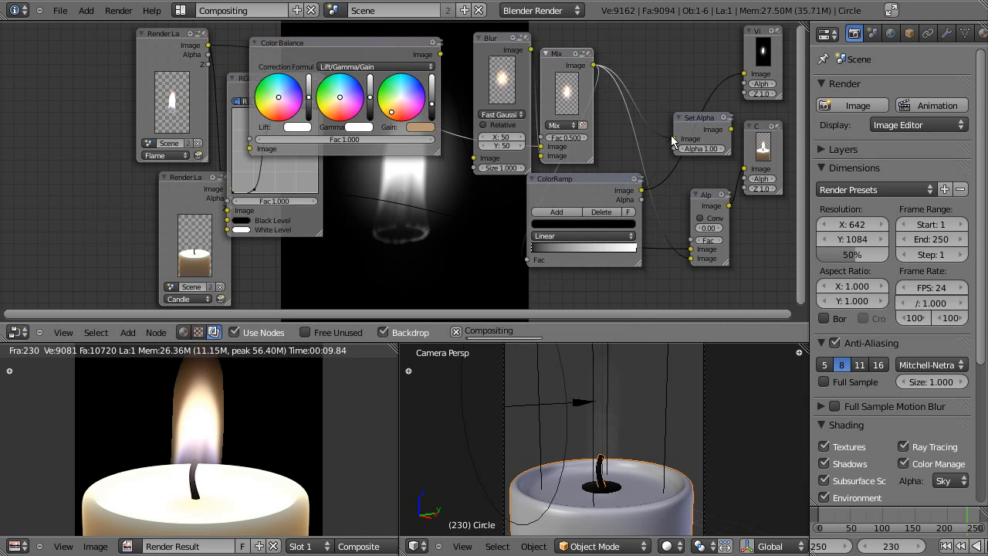
left_click_drag(643, 192, 671, 150)
left_click_drag(708, 122, 636, 109)
left_click_drag(693, 206, 692, 259)
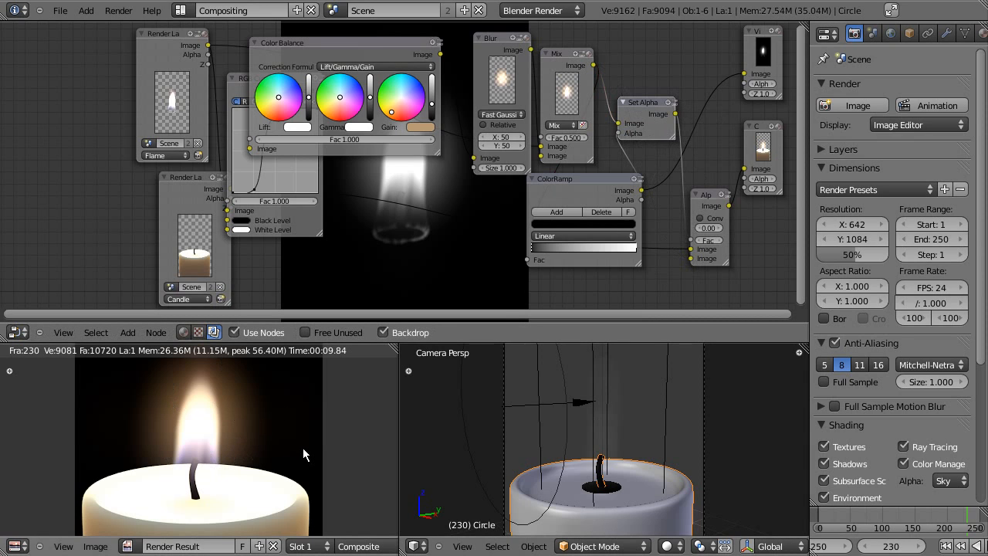
Rearrange the output, AlphaOver and Color Balance nodes and move both Render Layers nodes away from RGB Curves.
left_click_drag(764, 134, 770, 158)
left_click_drag(708, 196, 718, 170)
left_click_drag(762, 52, 766, 62)
left_click_drag(390, 44, 447, 42)
left_click_drag(176, 174, 35, 179)
left_click_drag(173, 35, 39, 37)
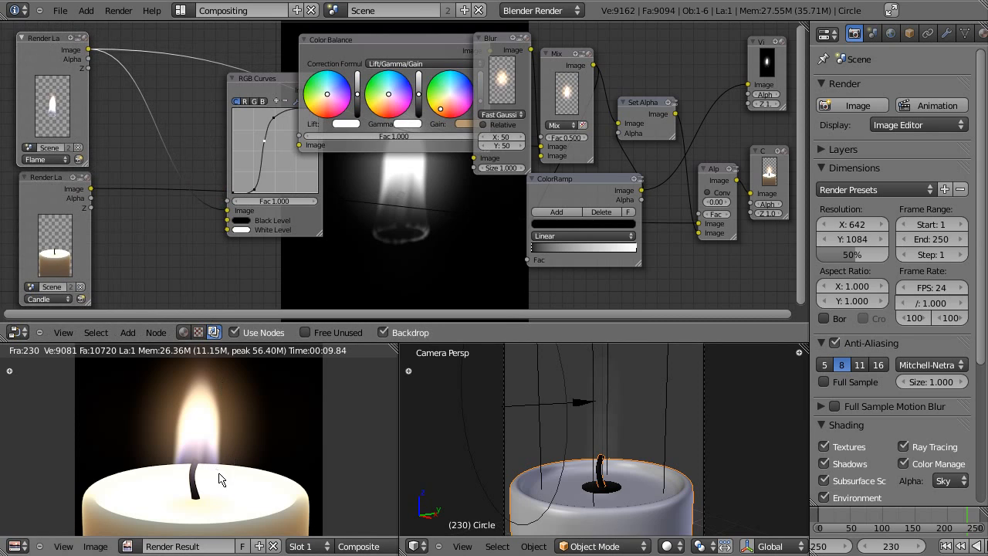
scroll(240, 472, "down", 2)
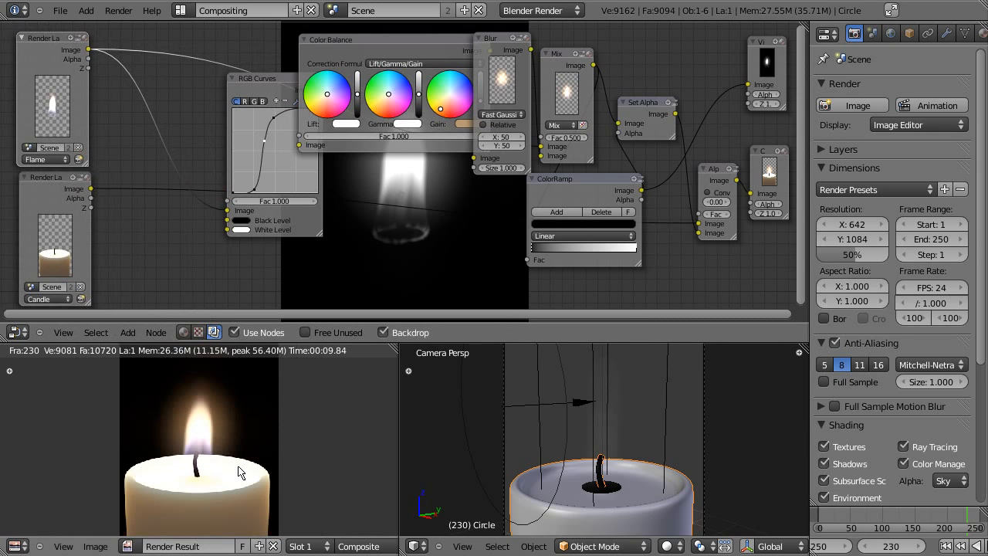
scroll(240, 473, "up", 2)
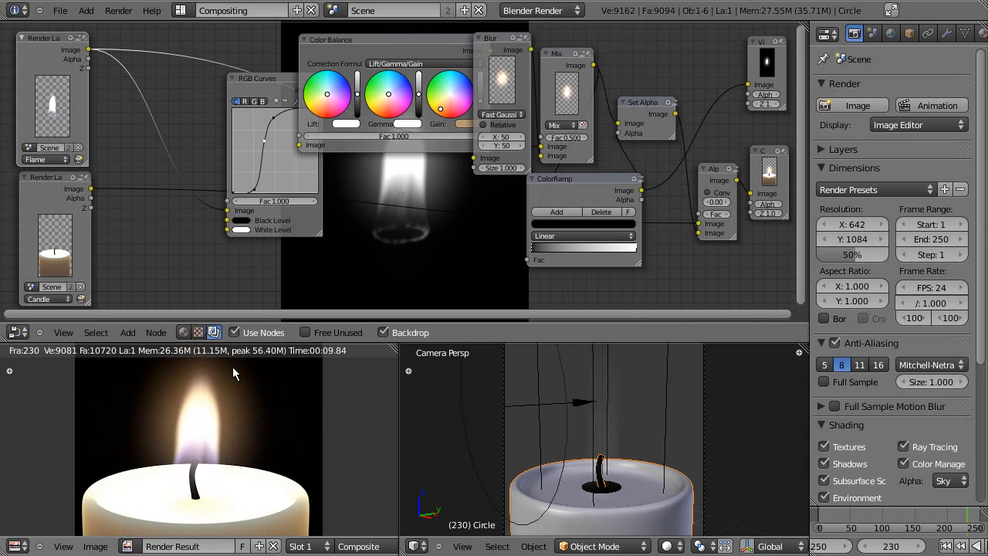
left_click_drag(43, 43, 39, 39)
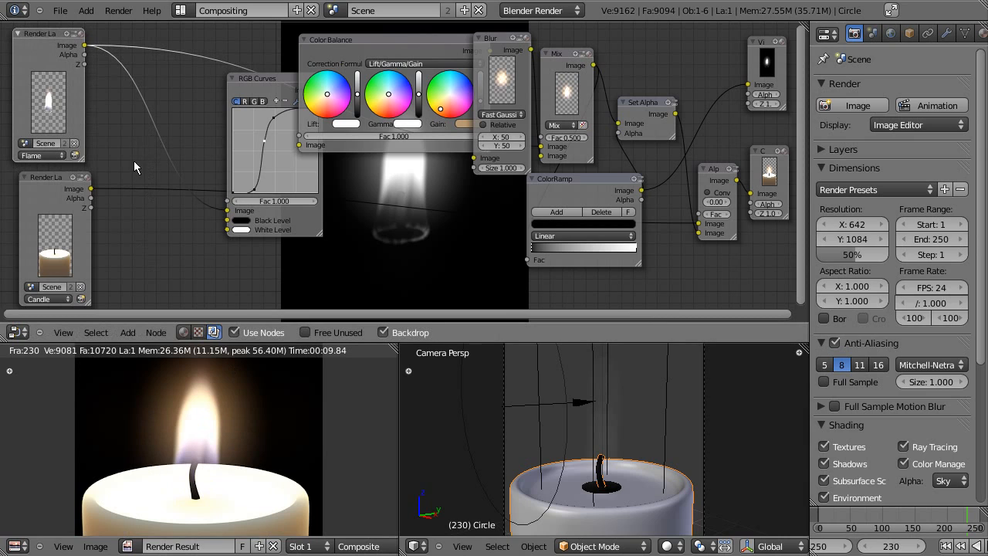
Add a Scale node after the Flame render layer and link its output to the RGB Curves Image input.
key("shift+a")
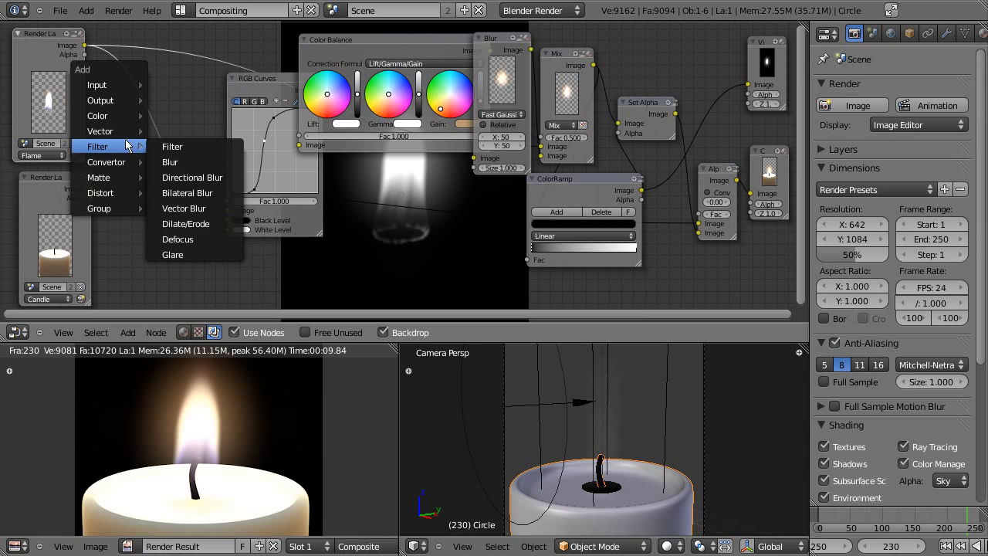
mouse_move(124, 191)
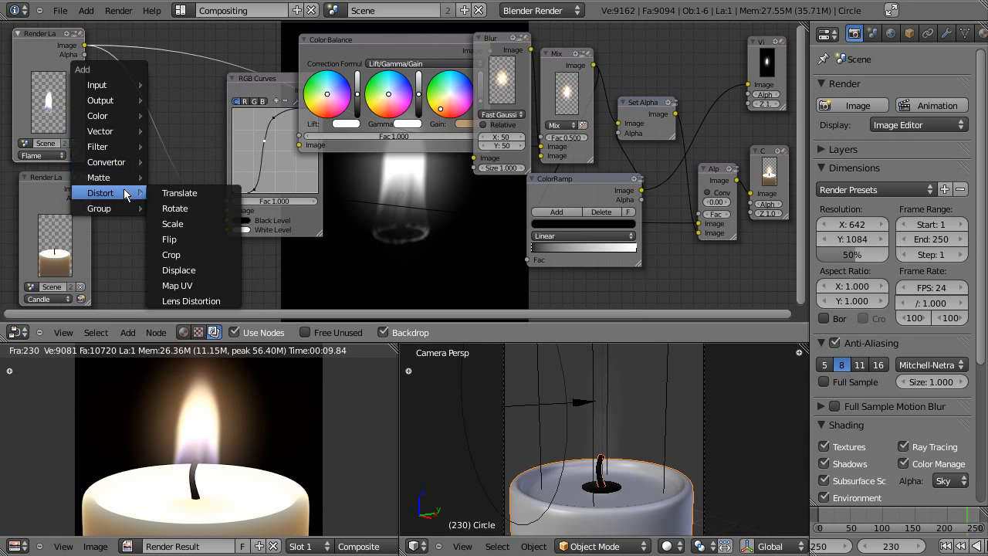
left_click(185, 223)
left_click_drag(161, 136, 122, 88)
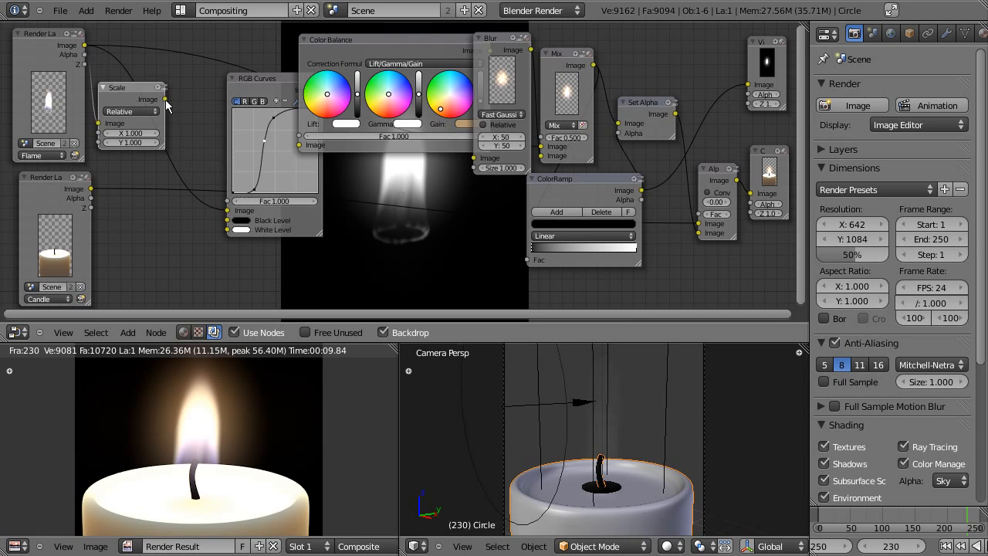
left_click_drag(186, 130, 229, 213)
left_click(232, 218)
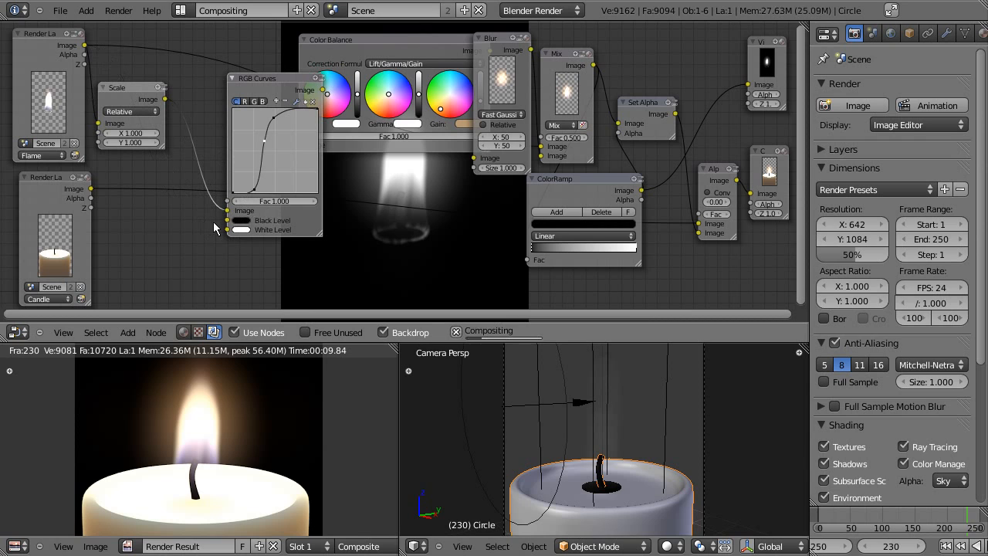
Move the Color Balance and Blur nodes apart and link the Scale output to the Mix node's first Image input.
left_click(379, 43)
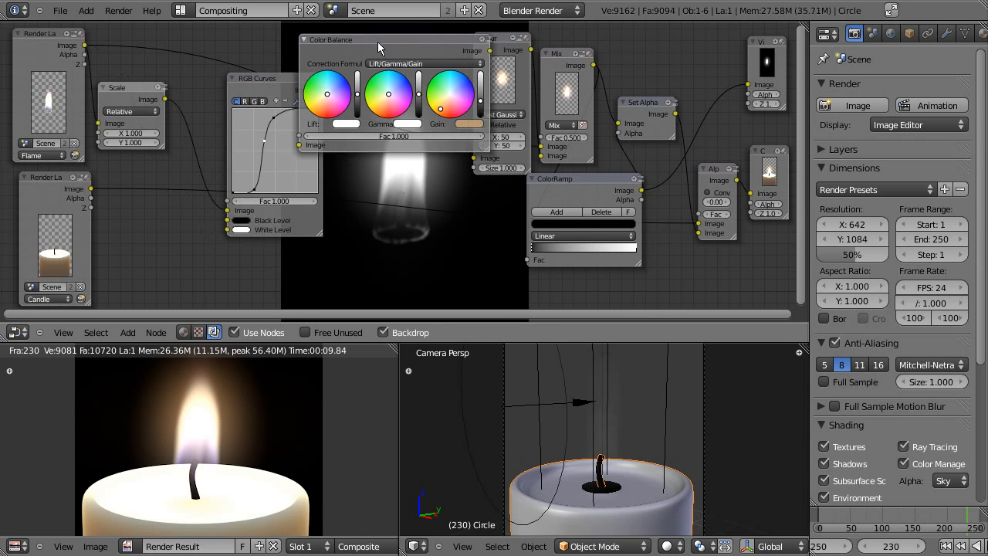
left_click(47, 36)
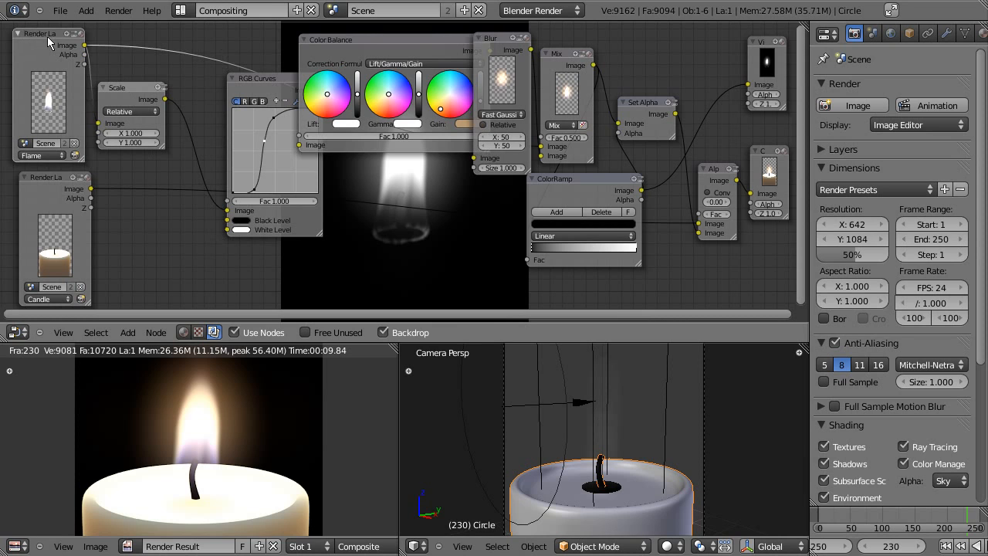
left_click_drag(418, 43, 428, 180)
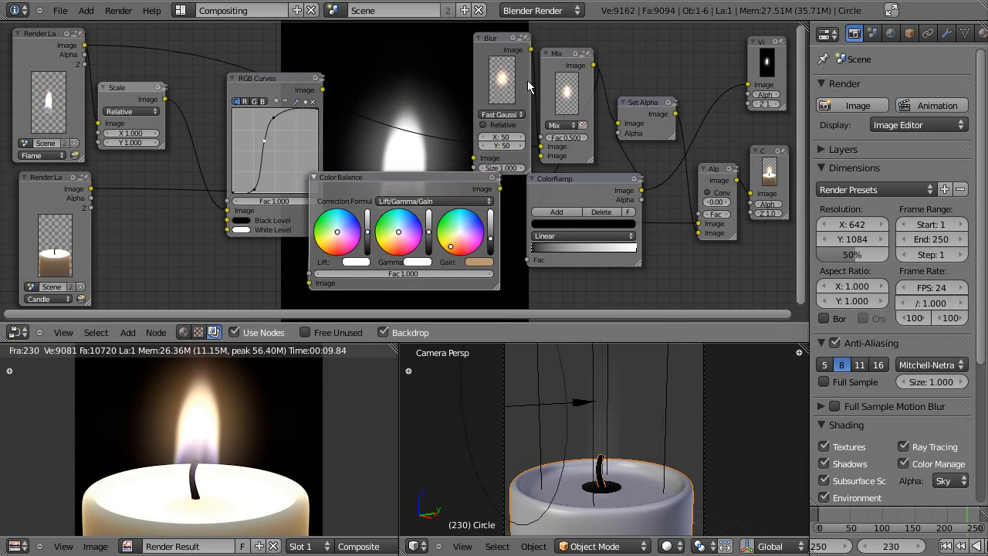
left_click_drag(495, 39, 449, 28)
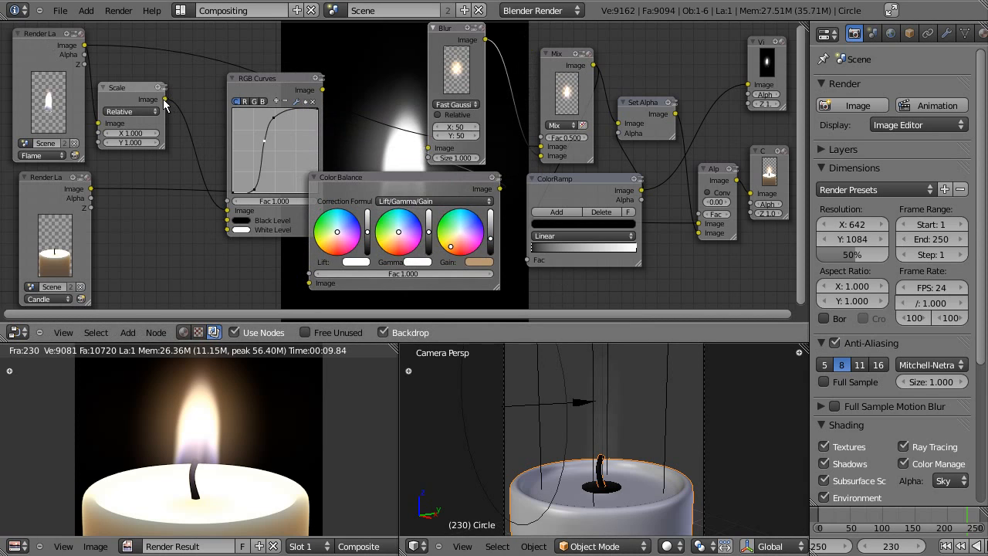
left_click_drag(164, 100, 542, 146)
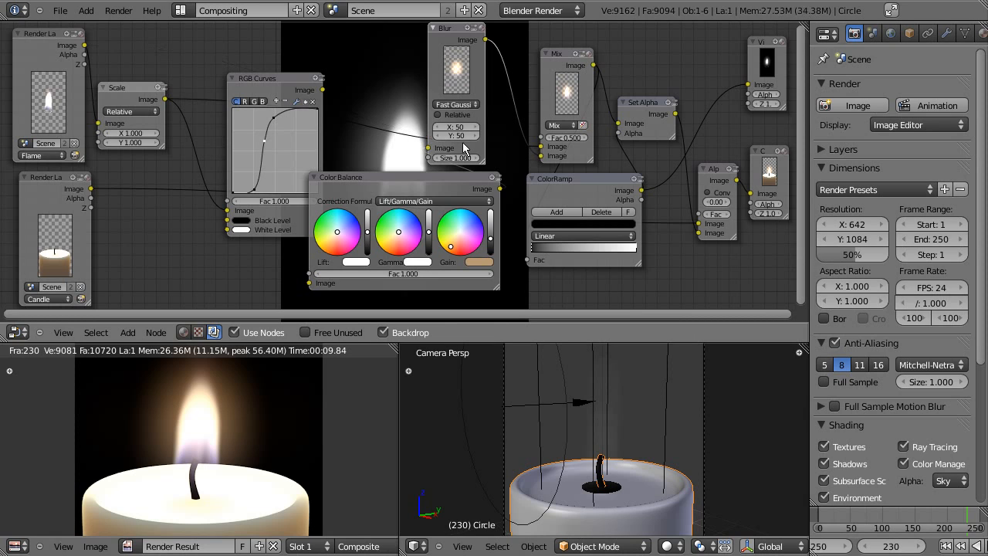
Set the Scale node's Y factor to 1.300.
left_click(154, 144)
left_click(152, 143)
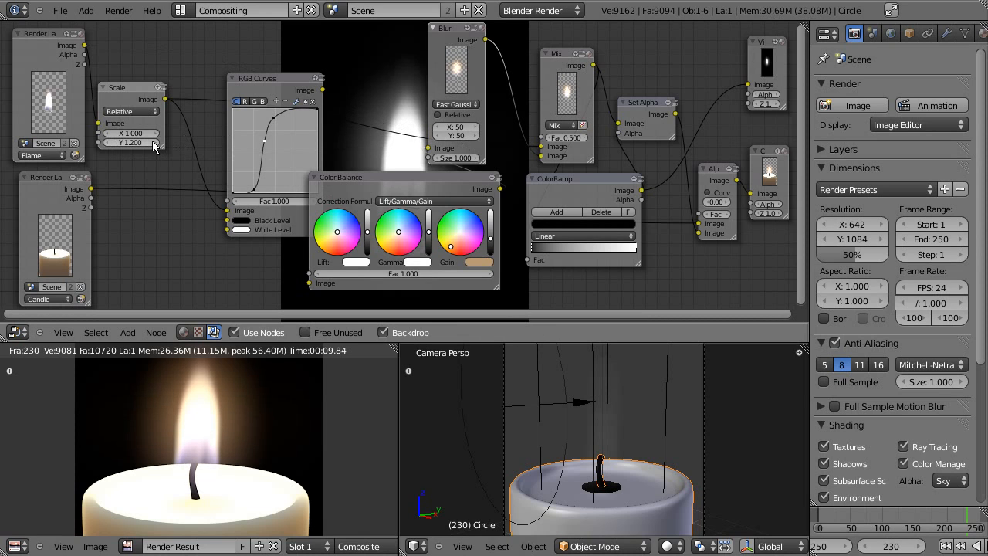
left_click(152, 142)
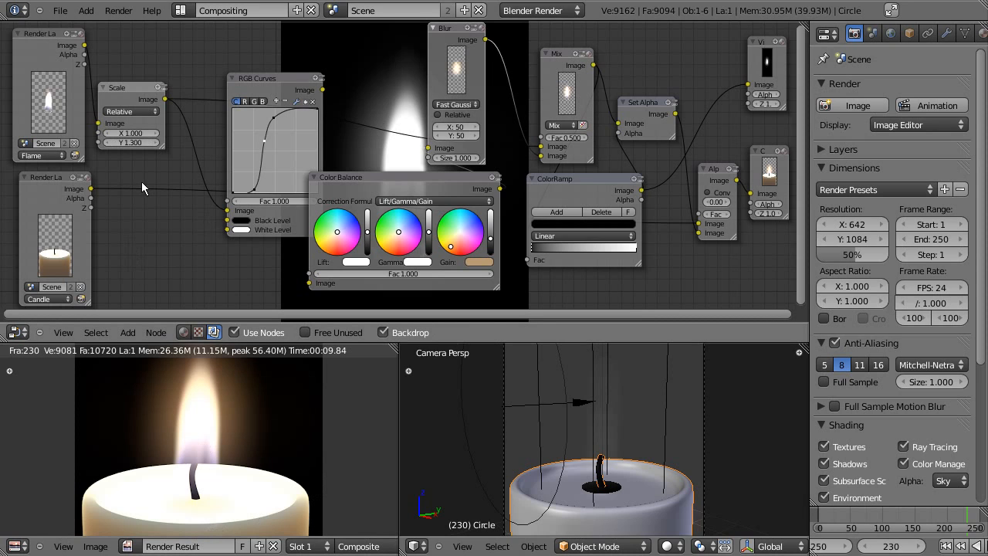
Set the Scale node's Y factor to 1.400 and move the Scale and RGB Curves nodes apart to make room between them.
left_click(156, 142)
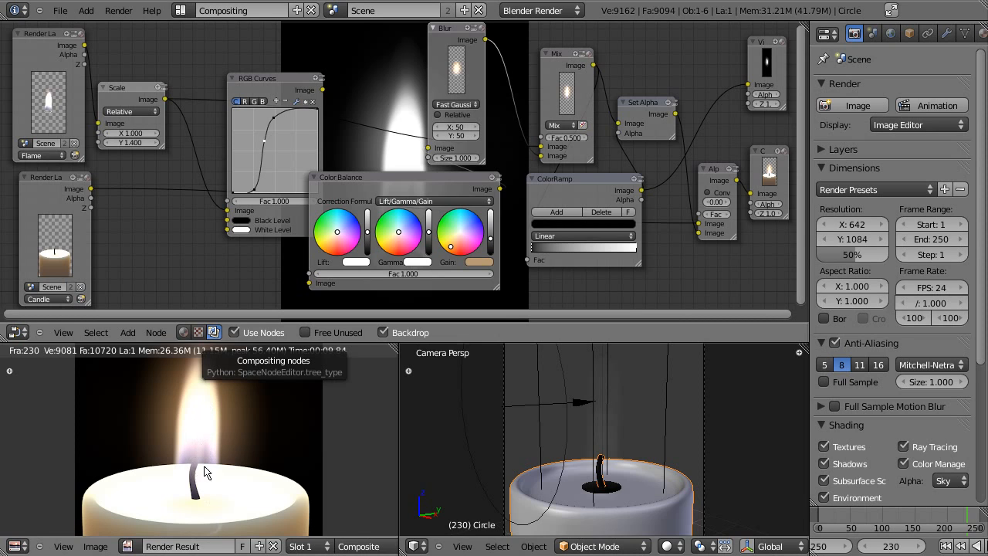
left_click_drag(124, 93, 116, 89)
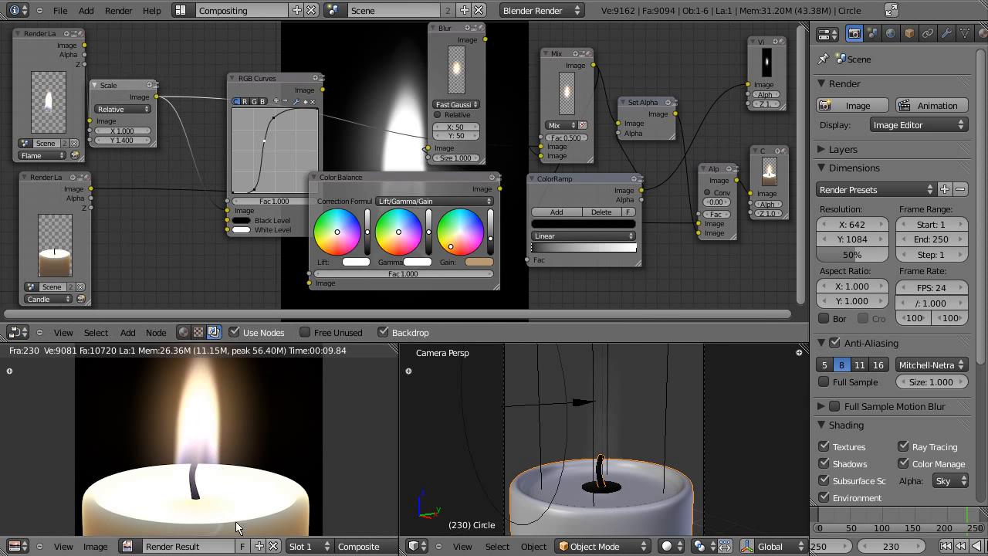
left_click_drag(276, 79, 303, 62)
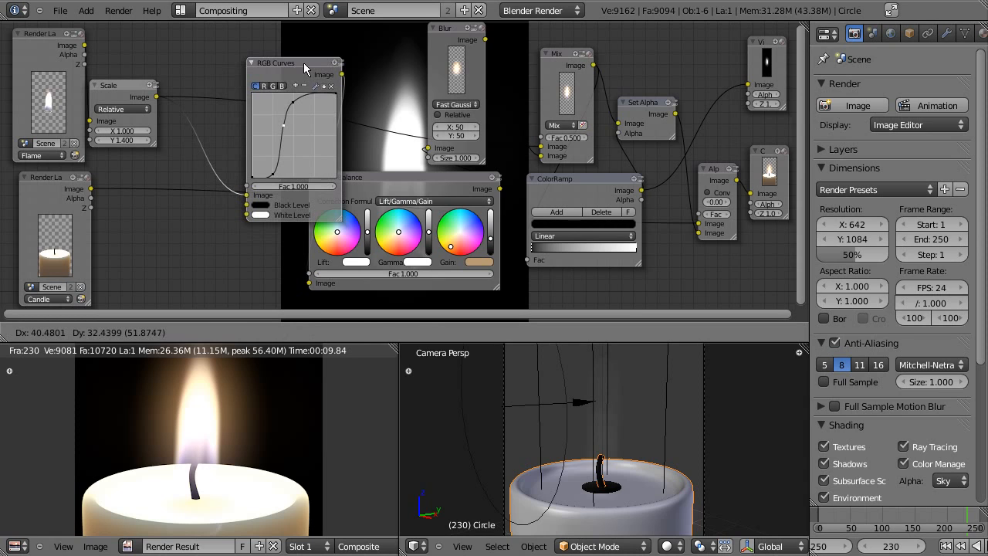
left_click_drag(119, 89, 118, 312)
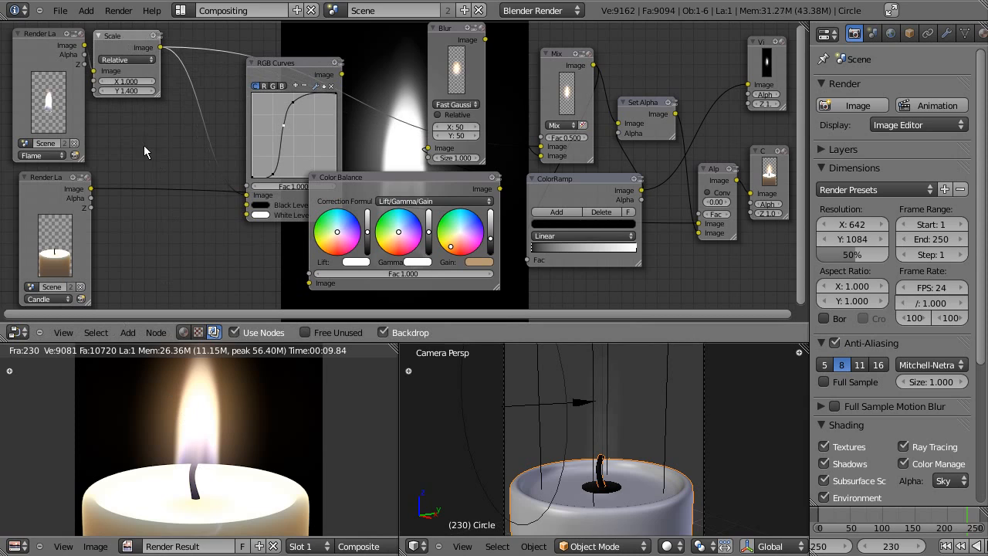
Add a Translate node after the Scale node and link its output to the RGB Curves and Mix Image inputs.
key("shift+a")
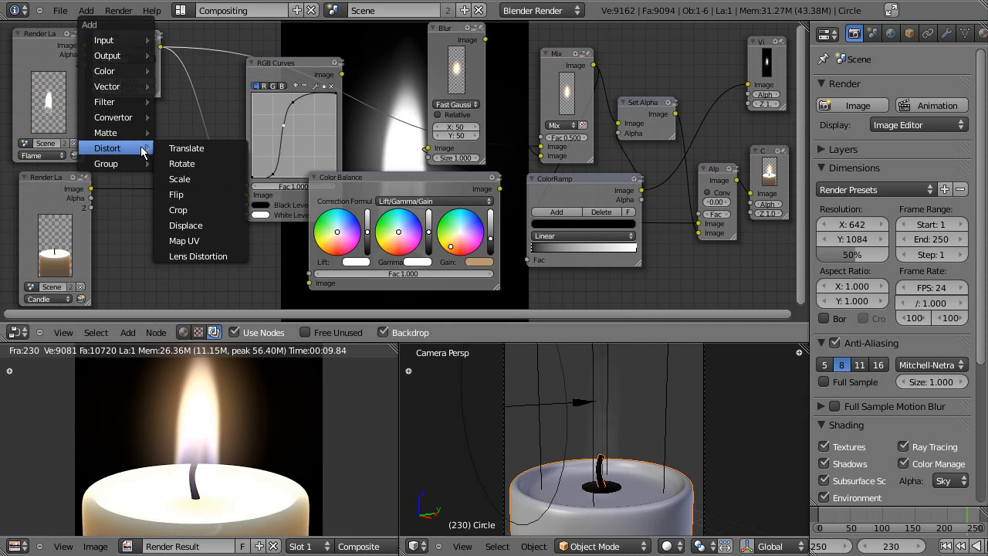
left_click(189, 148)
left_click(178, 147)
left_click_drag(122, 36, 107, 43)
left_click_drag(184, 143, 167, 138)
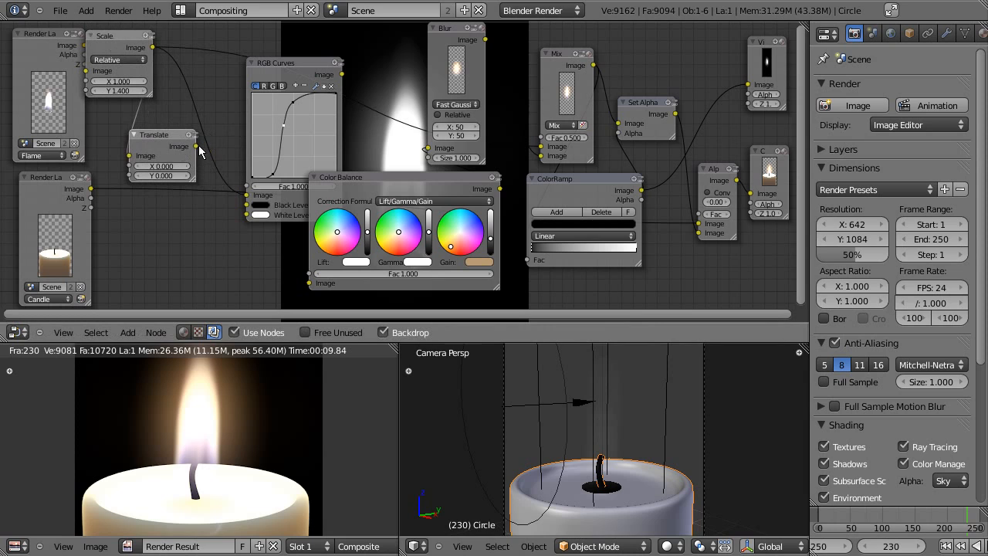
left_click_drag(226, 193, 542, 149)
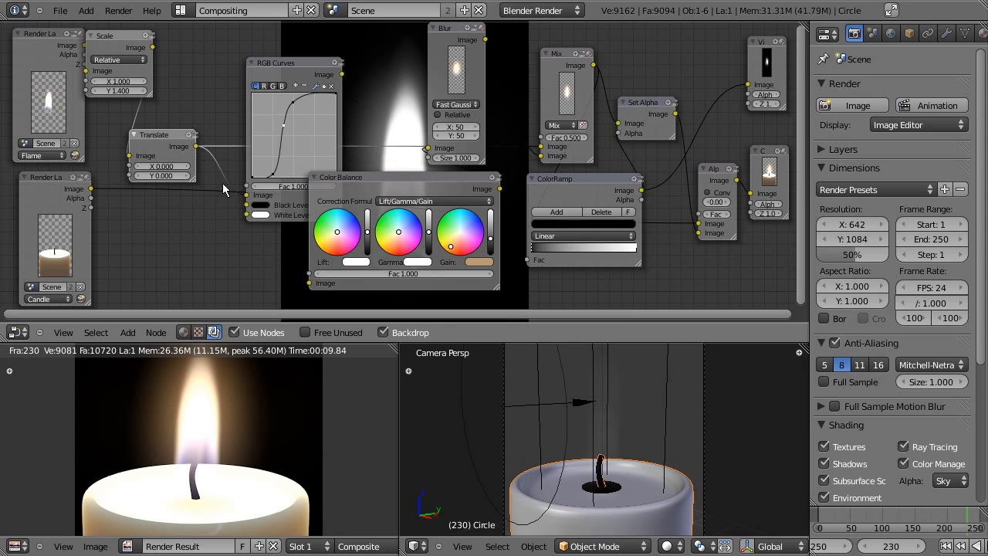
Set the Translate node's Y offset to 14.000 and check the flame's position above the wick in the render preview.
left_click(162, 176)
type("7.3")
key("Return")
left_click_drag(159, 176, 167, 176)
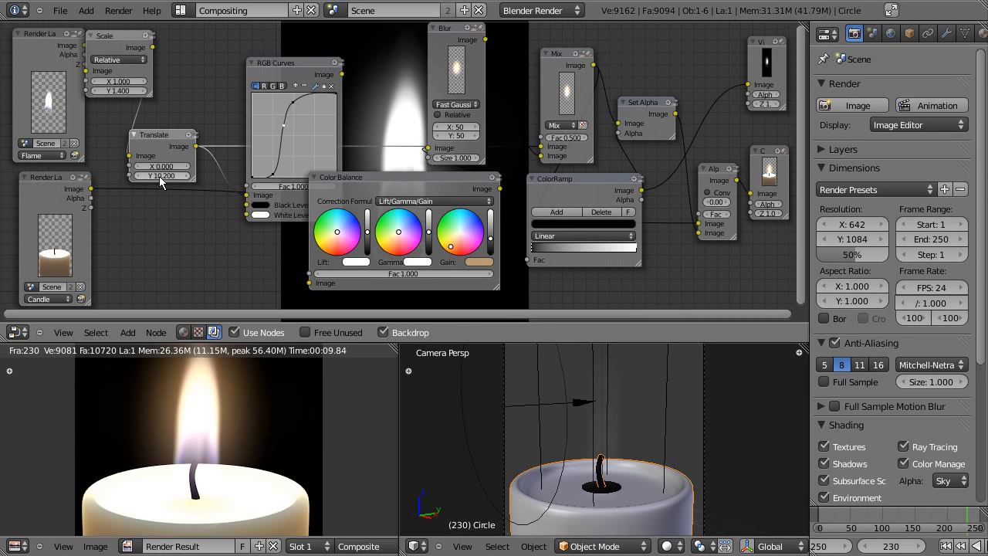
left_click_drag(159, 176, 170, 176)
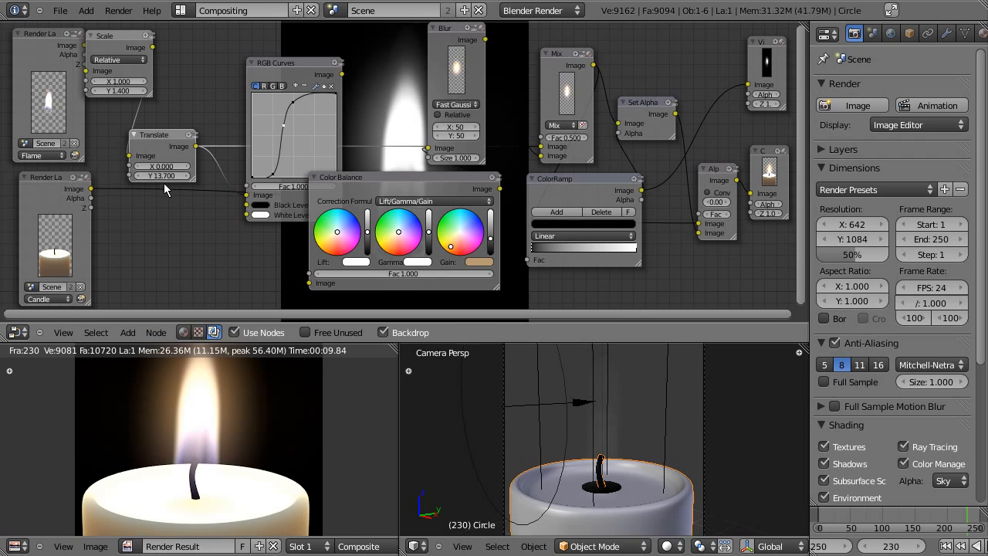
left_click_drag(160, 179, 167, 176)
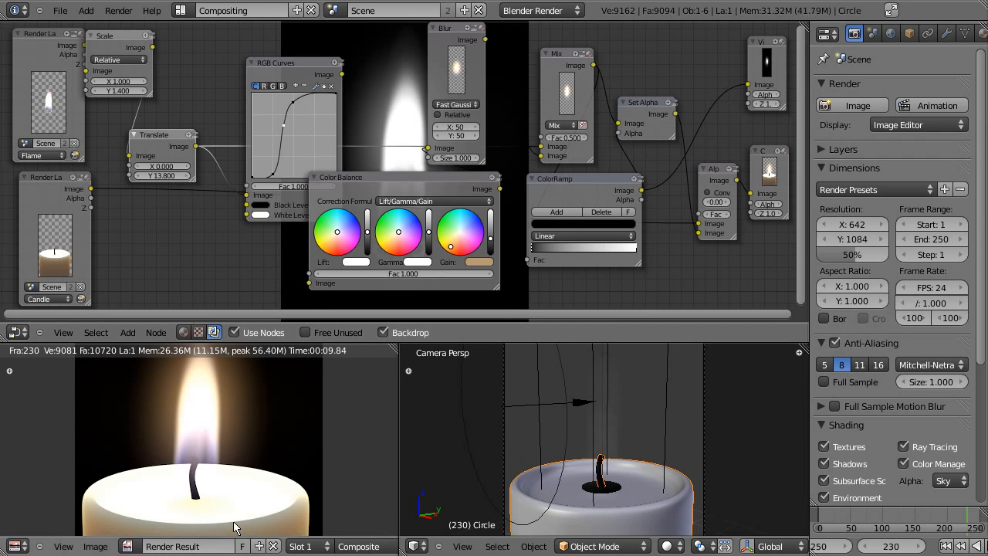
left_click(186, 177)
left_click(187, 176)
scroll(340, 436, "down", 1)
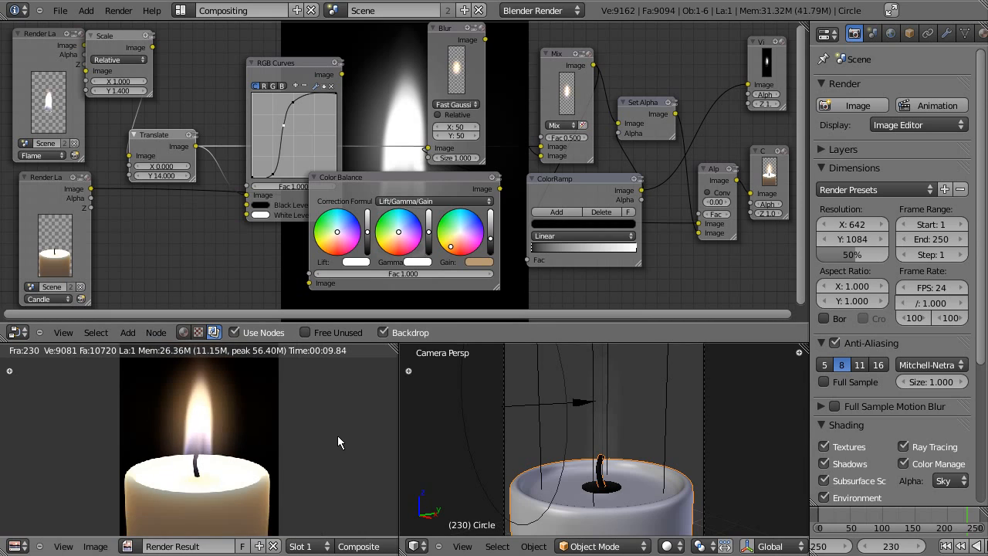
scroll(335, 435, "down", 2)
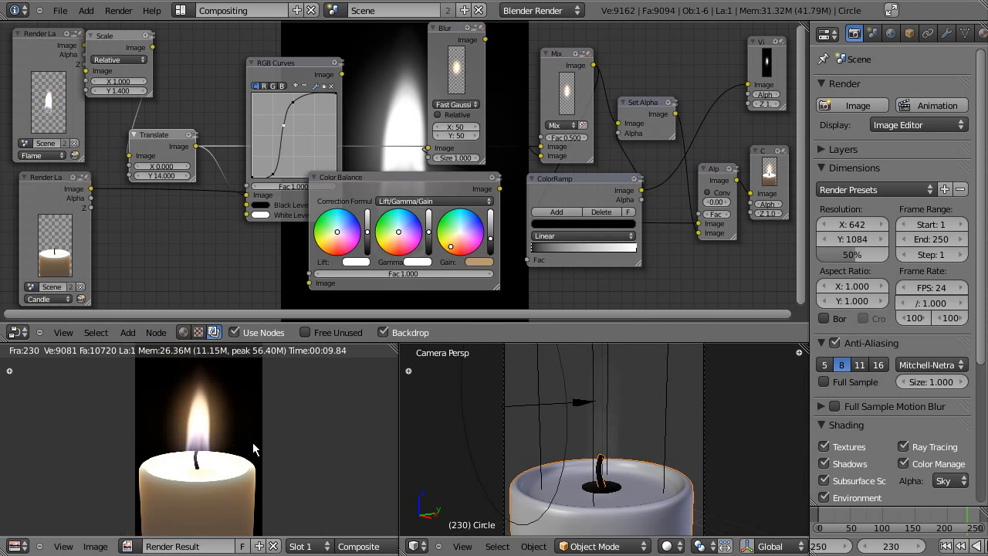
scroll(253, 443, "up", 3)
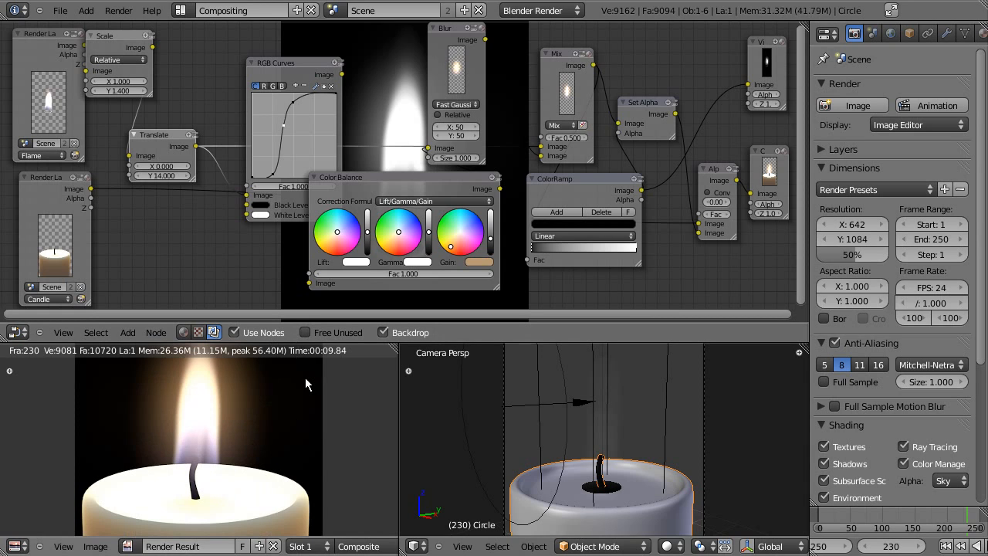
Switch to the Default screen layout and render the current frame as an image.
left_click(180, 10)
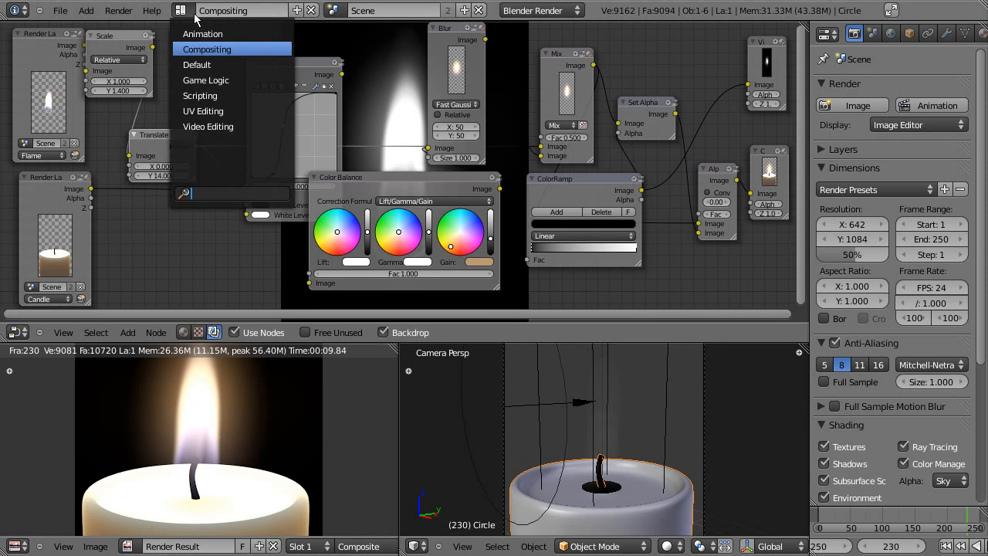
left_click(205, 65)
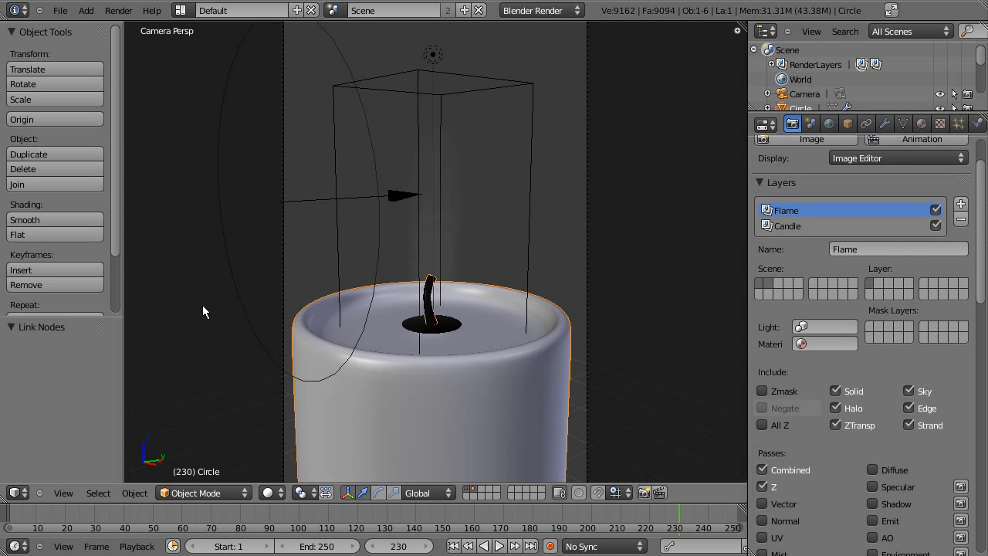
key("alt+Tab")
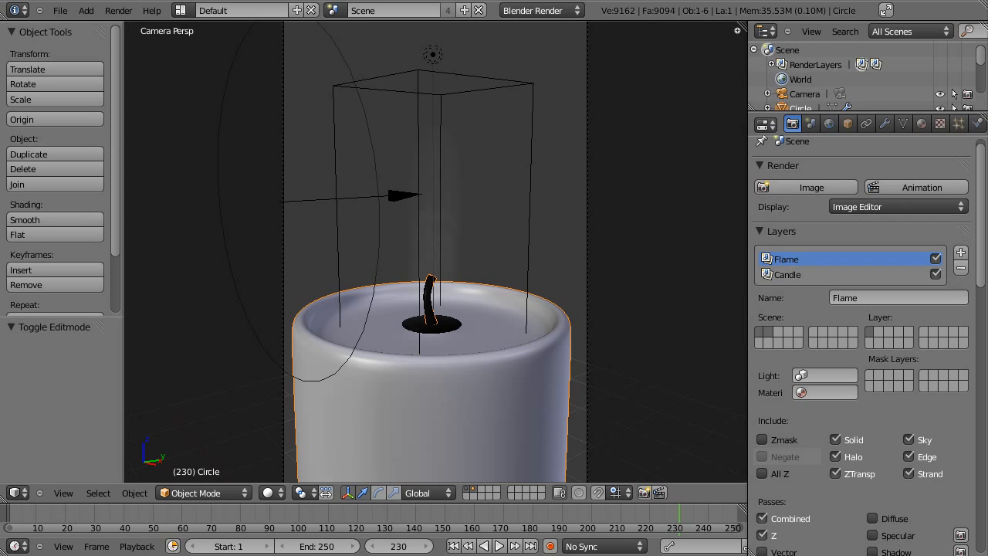
left_click(118, 10)
left_click(128, 26)
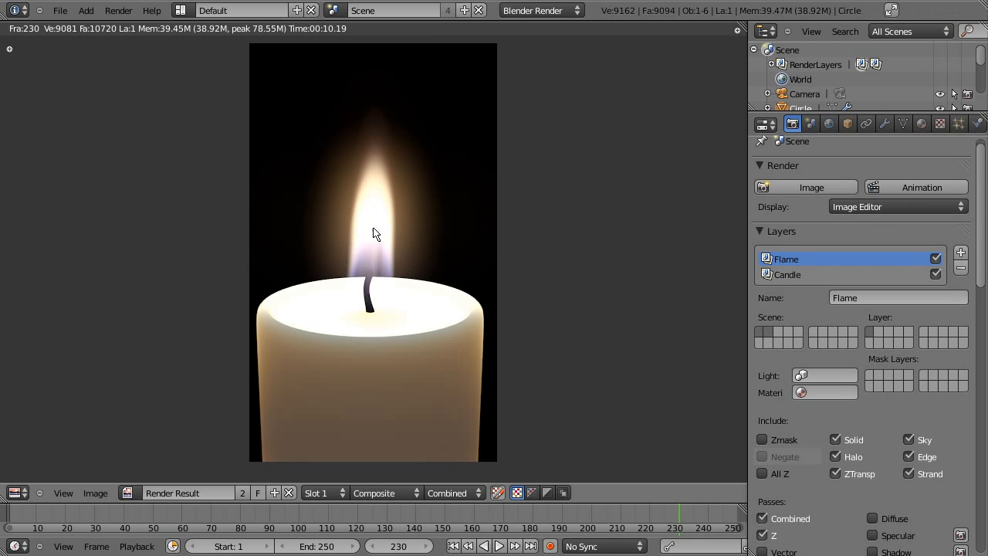
Return to the Compositing layout and set the Mix node's blend type to Screen.
left_click(180, 10)
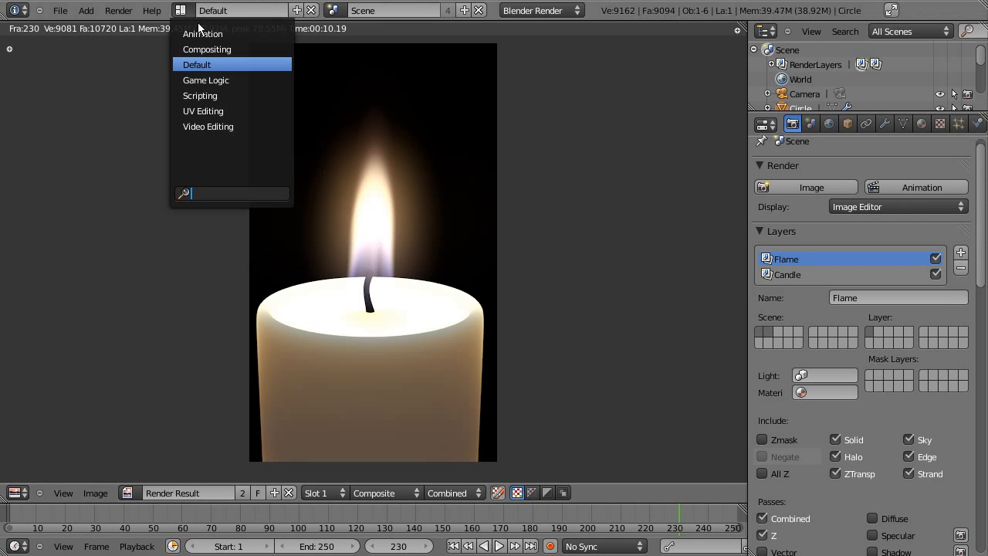
left_click(203, 49)
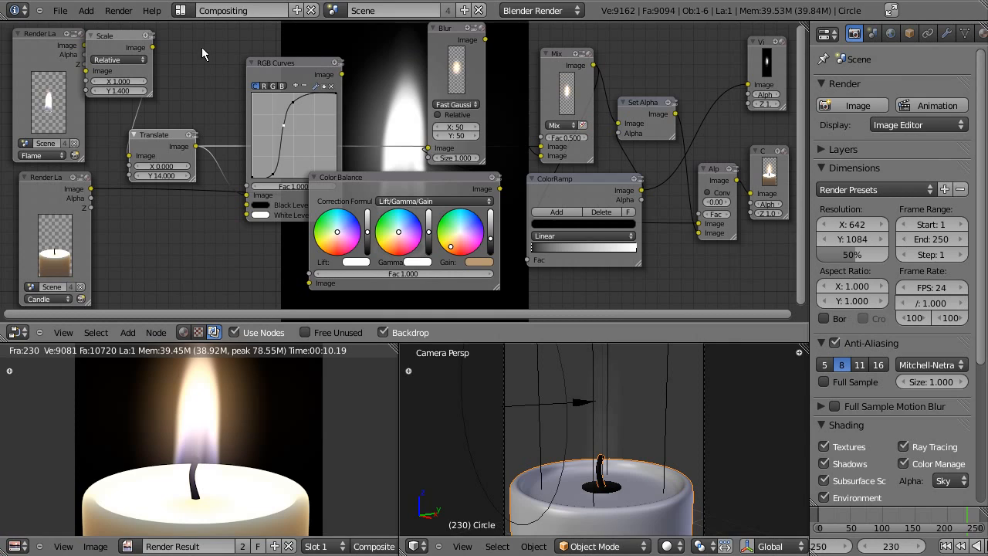
left_click(561, 60)
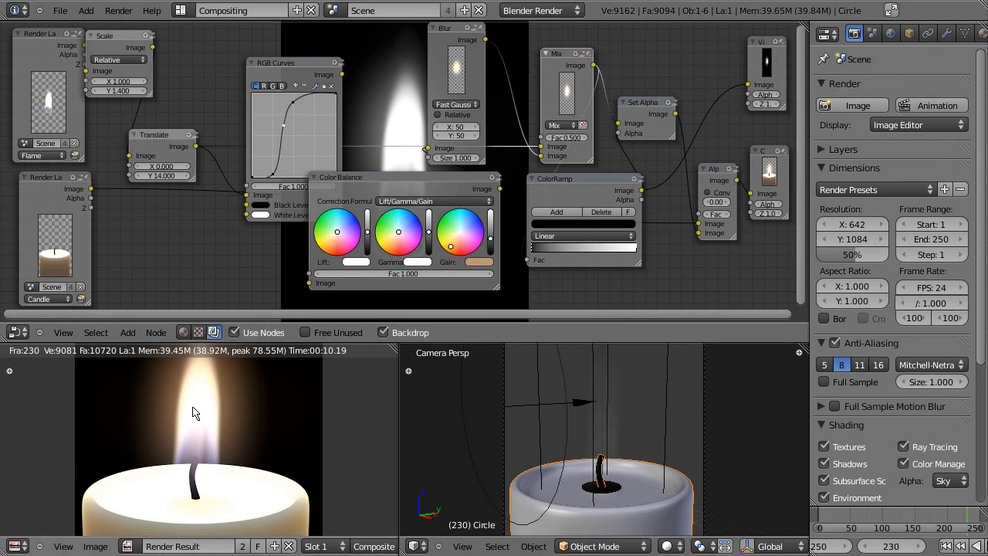
left_click(43, 38)
left_click(559, 66)
left_click(566, 125)
left_click(564, 125)
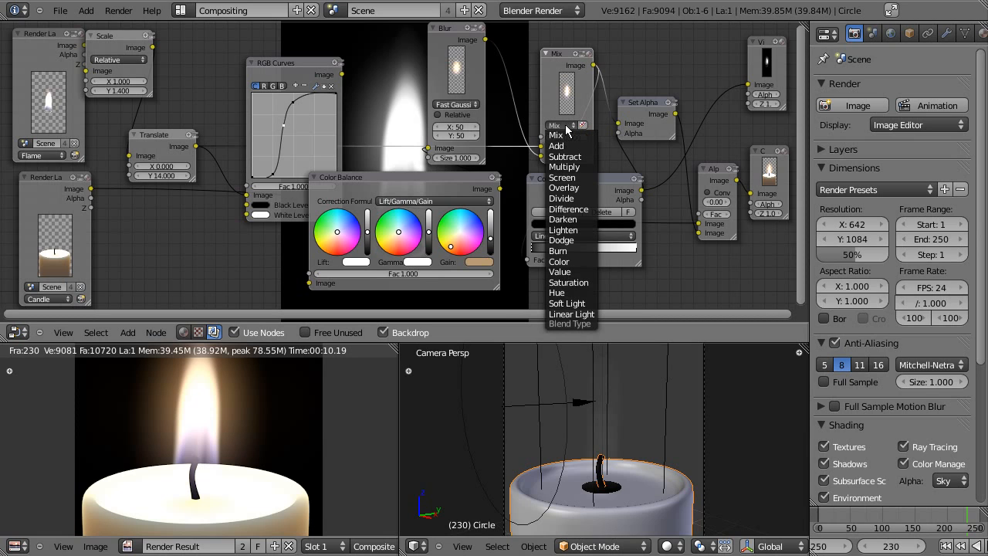
left_click(564, 177)
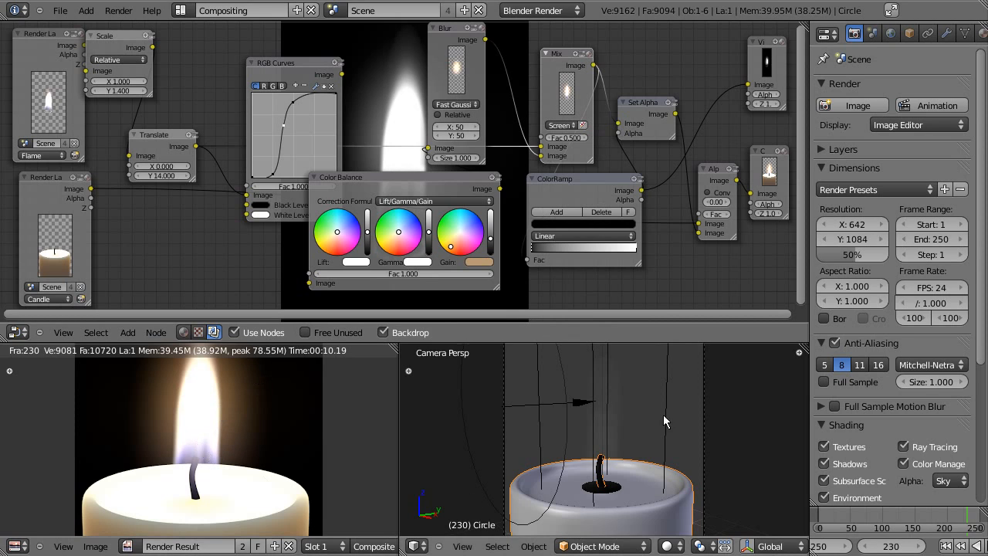
Move the lamp above the candle to layer 2 and render the image again.
scroll(637, 417, "down", 3)
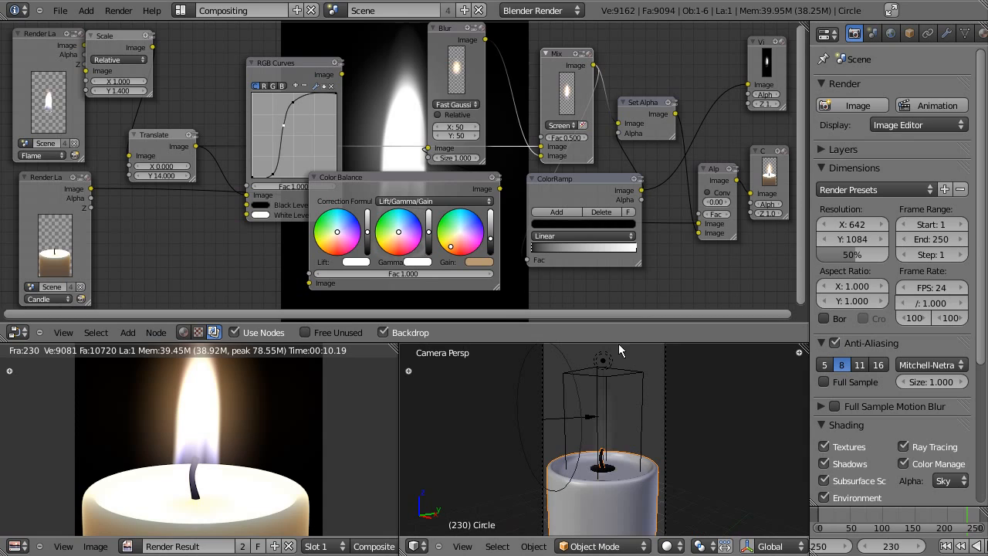
right_click(603, 361)
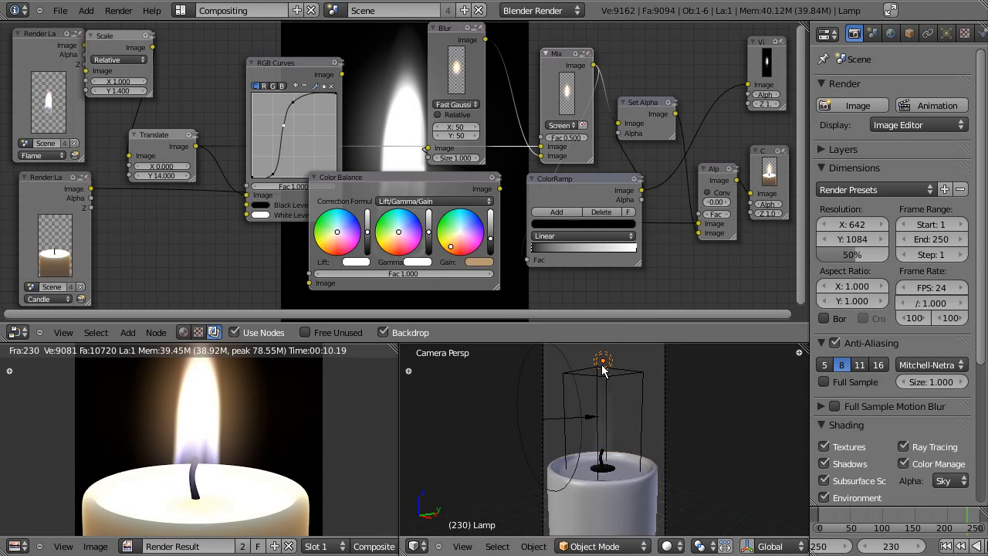
key("m")
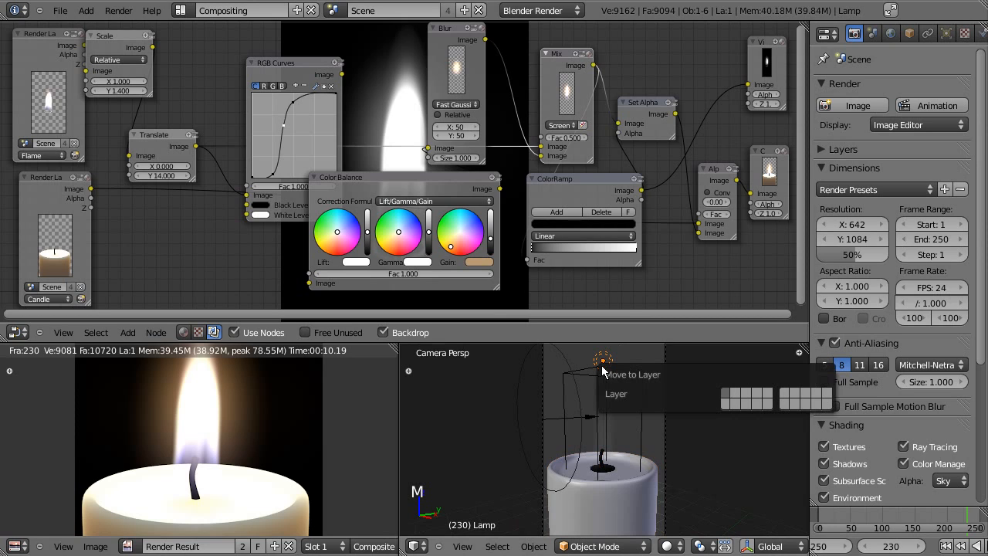
left_click(738, 396)
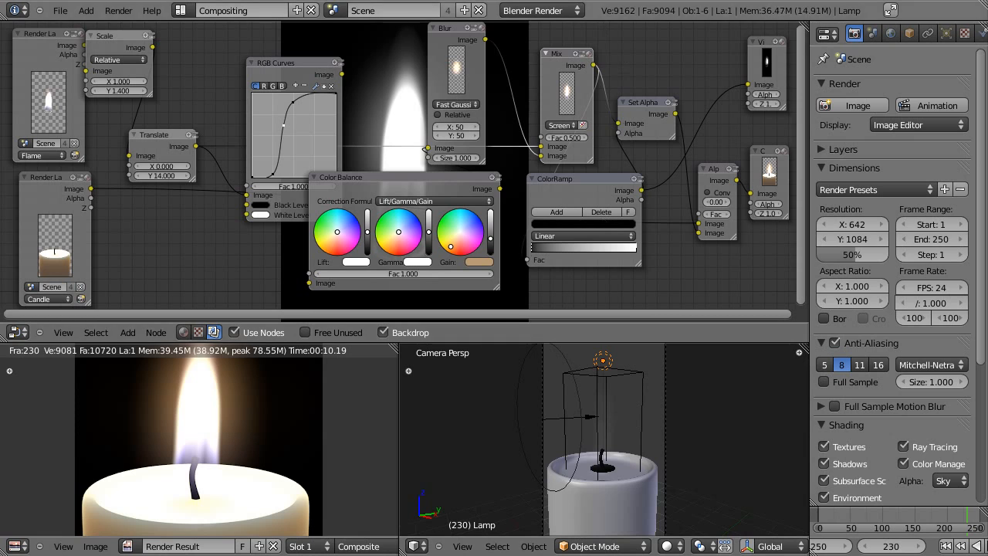
left_click(118, 10)
left_click(135, 26)
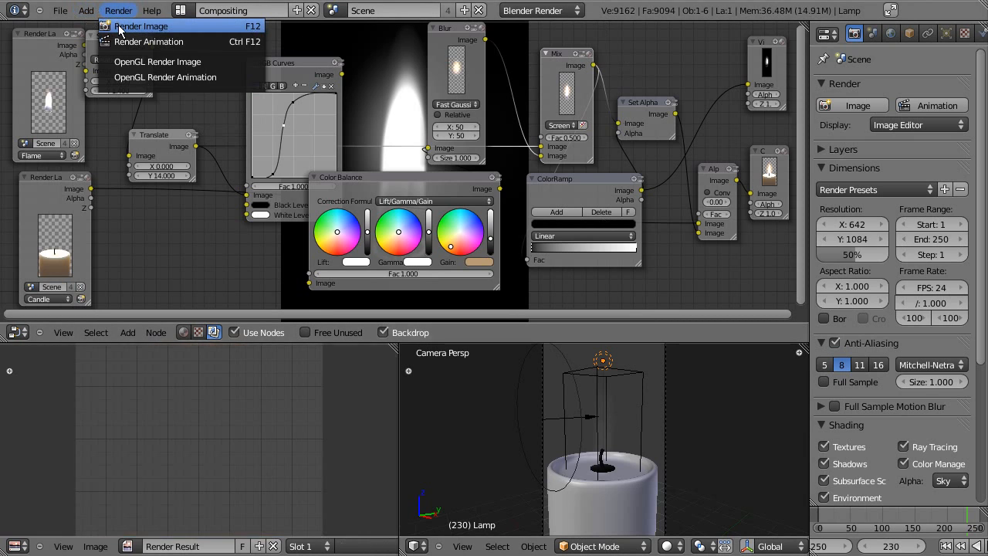
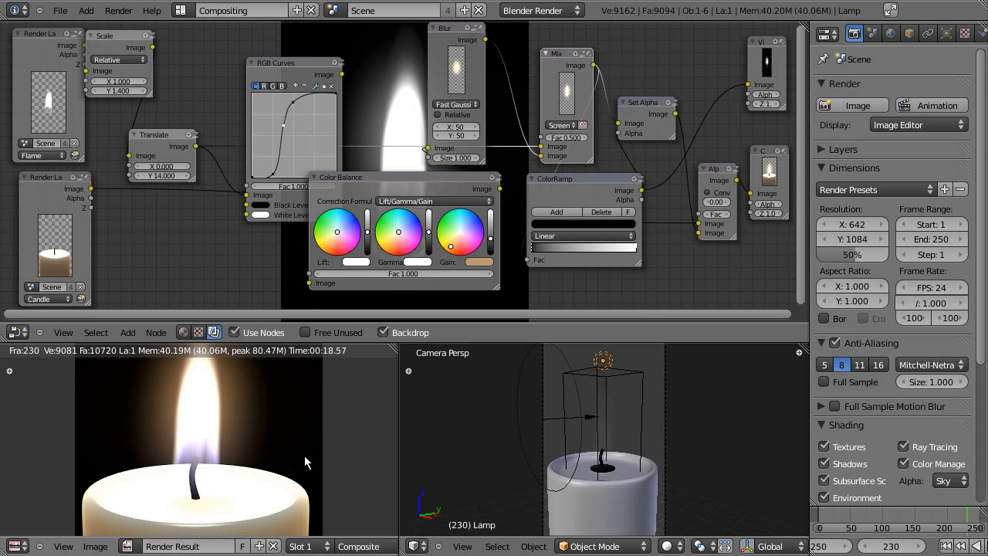
Switch to the Default screen layout and close the render result to return to the 3D view.
left_click(185, 10)
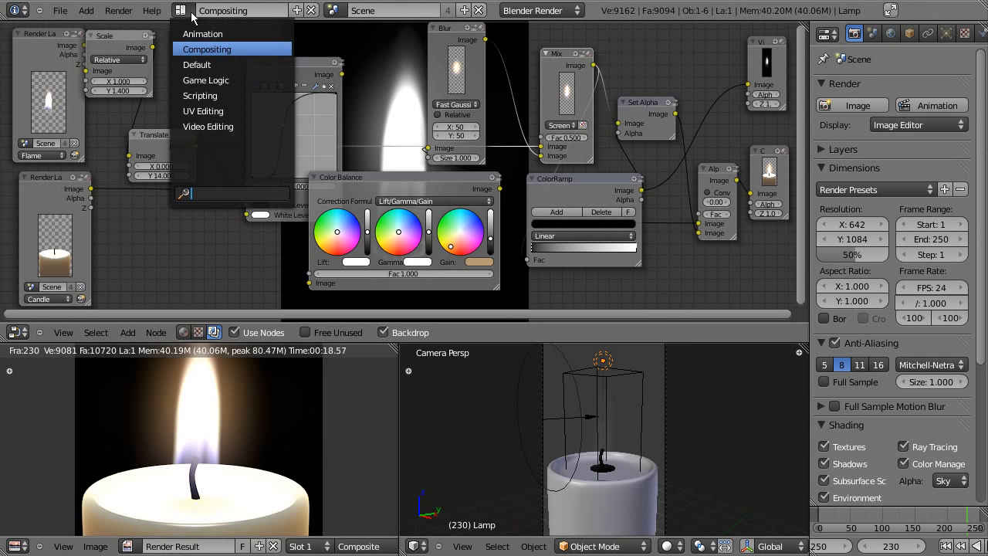
left_click(205, 66)
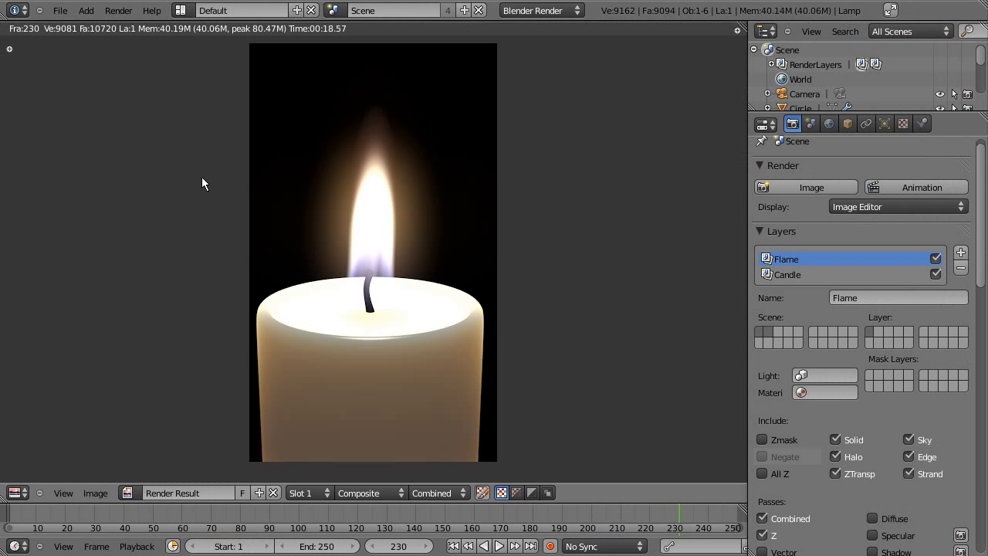
key("Escape")
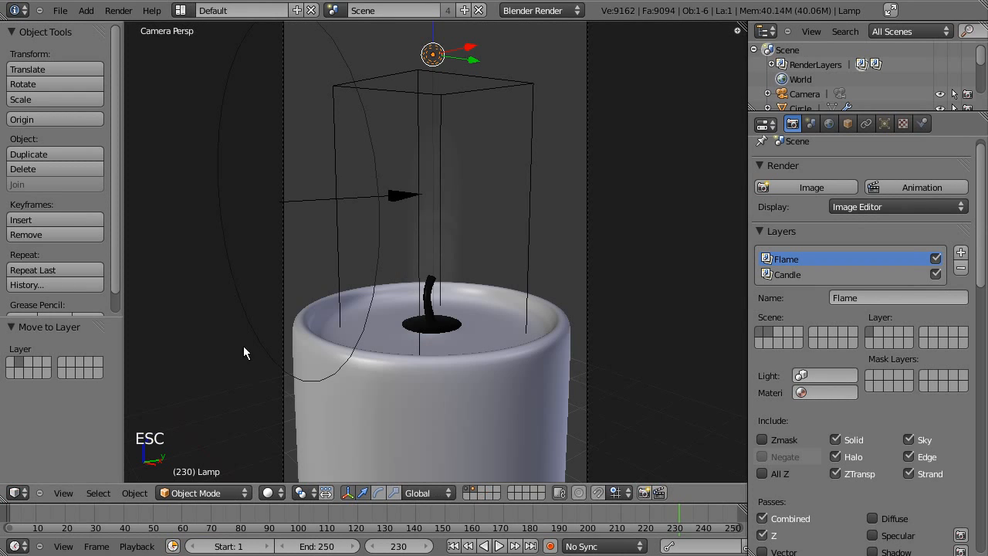
Compare the contents of scene layers 1 and 2, leave only layer 2 shown, and select the candle.
left_click(485, 495)
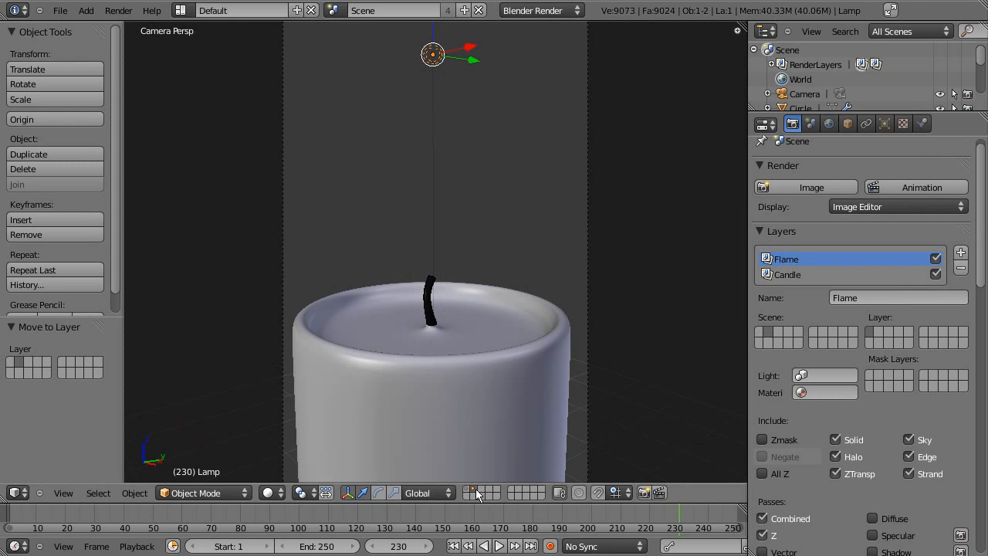
key("1")
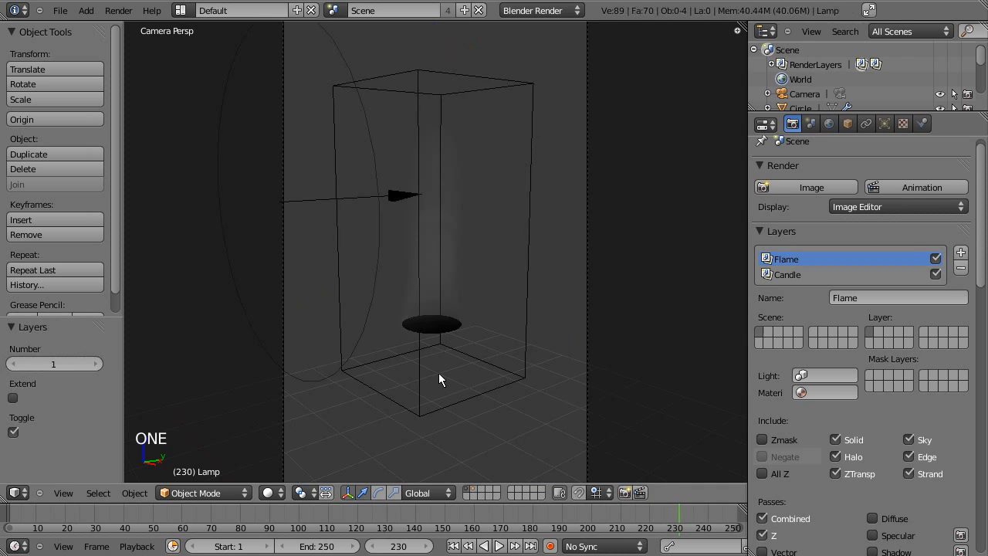
key("2")
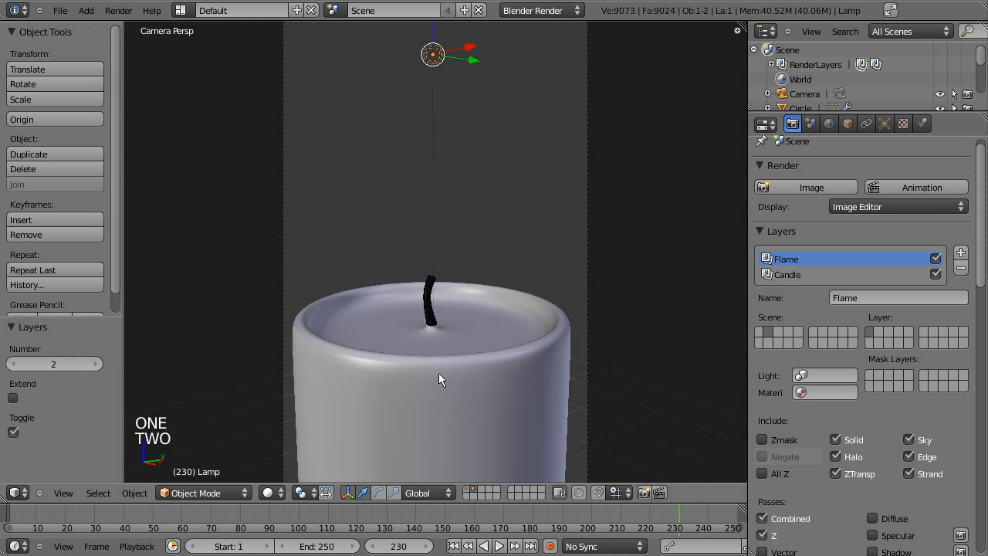
key("1")
key("2")
right_click(454, 372)
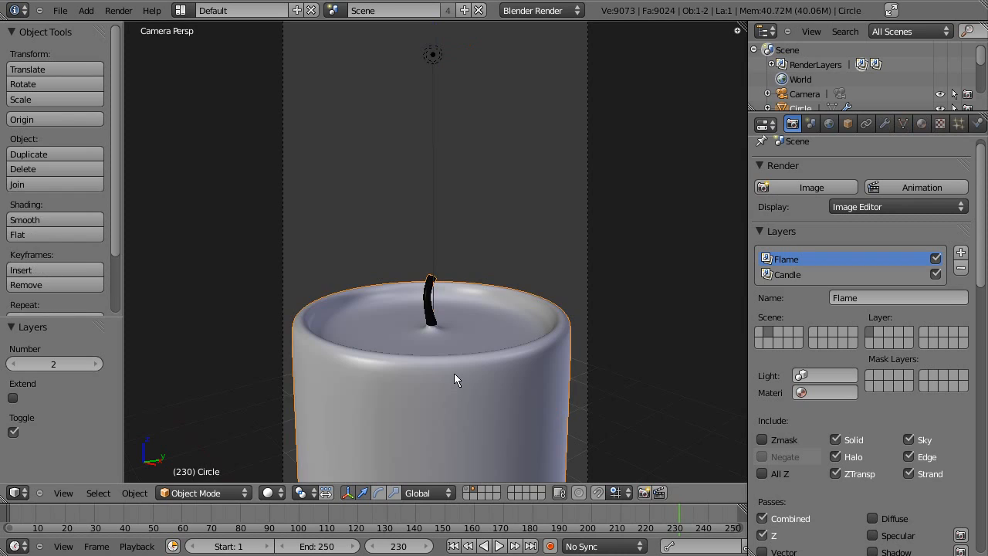
In the candle mesh, select only the inner edge loop of the top rim and scale it inward to about 0.878.
key("Tab")
key("a")
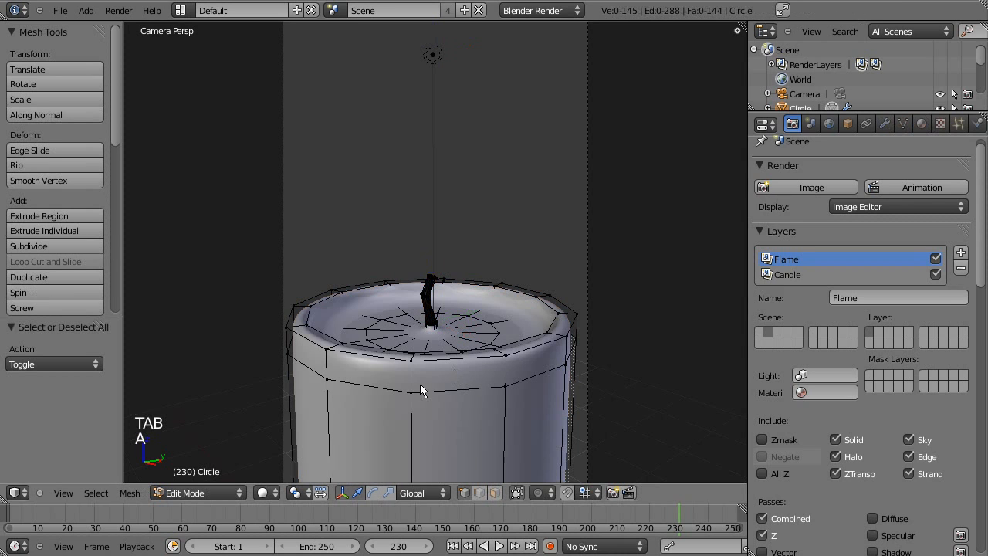
right_click(396, 351, "alt")
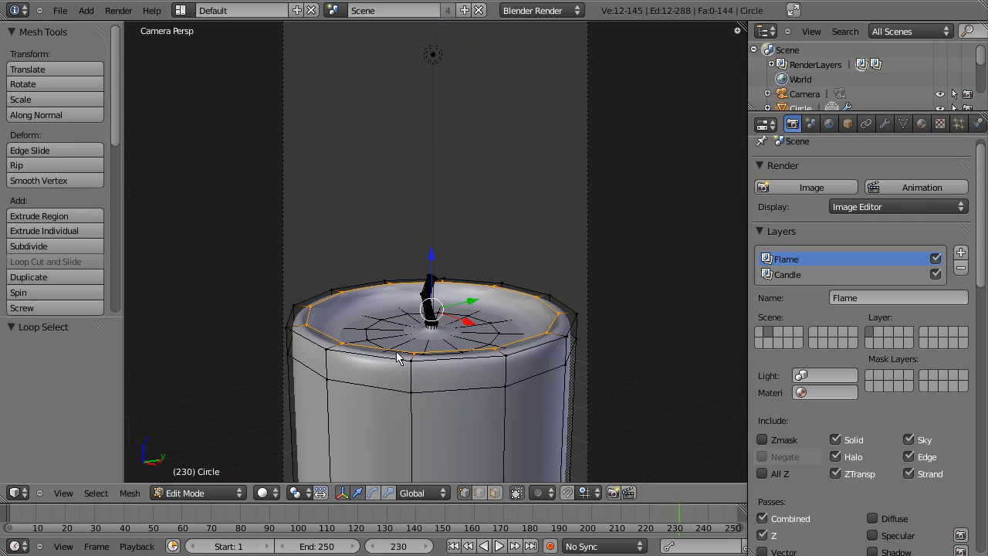
key("s")
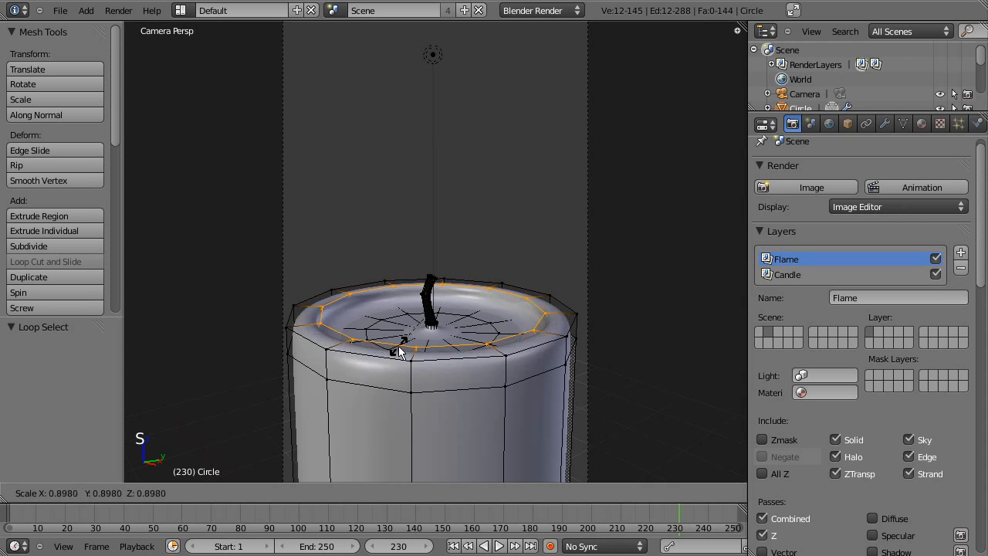
left_click(397, 348)
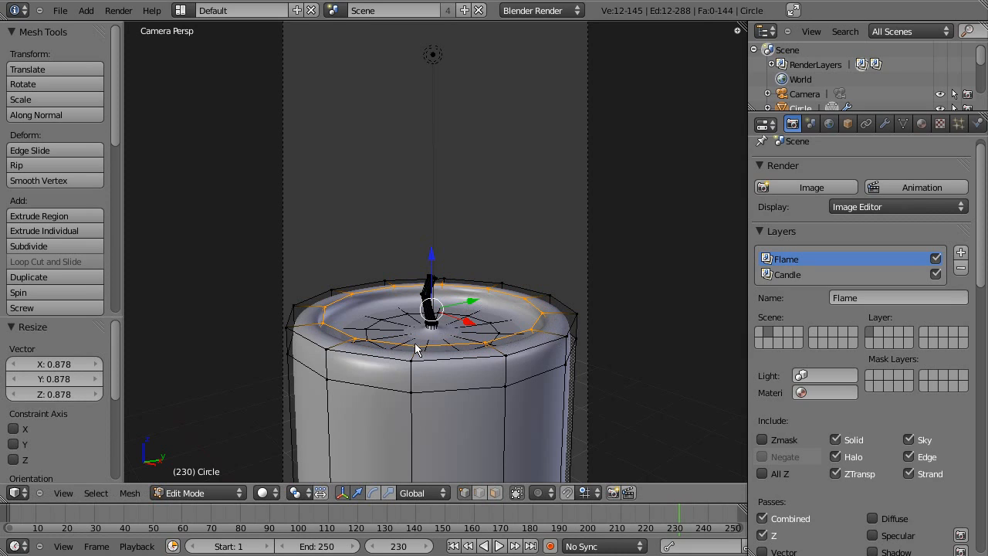
Add the rim's outer edge loop to the selection, assign both loops to a new vertex group, and return to Object Mode.
left_click(374, 365, "alt+shift")
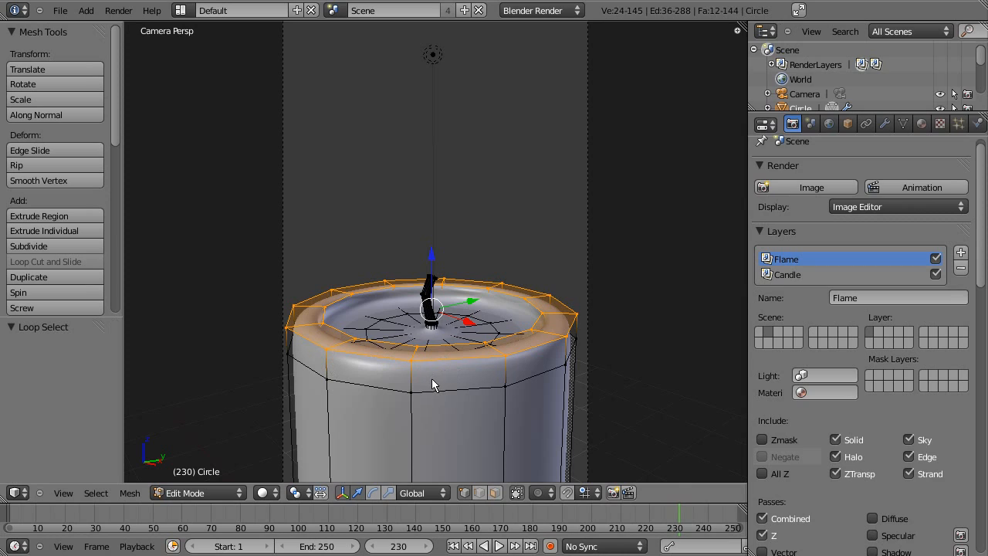
key("ctrl+g")
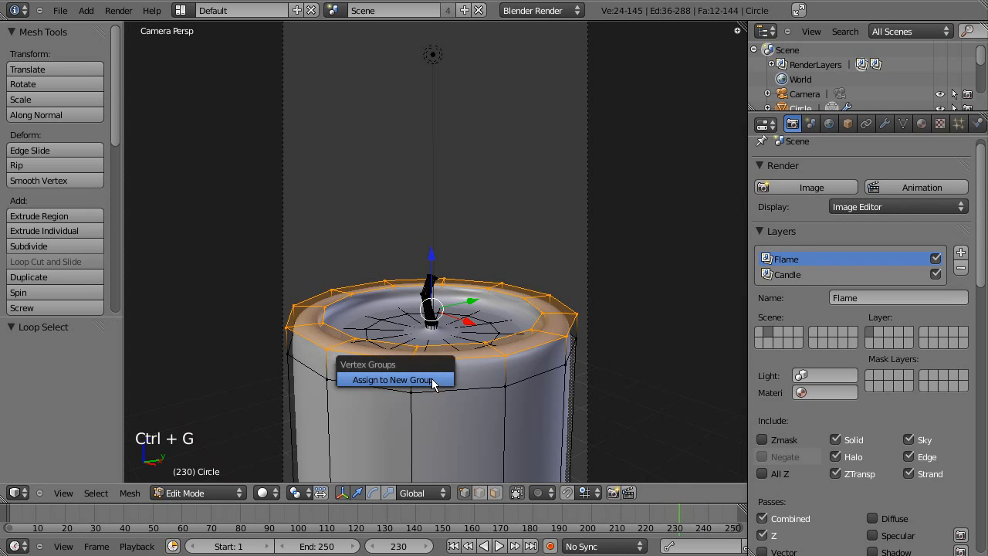
left_click(432, 384)
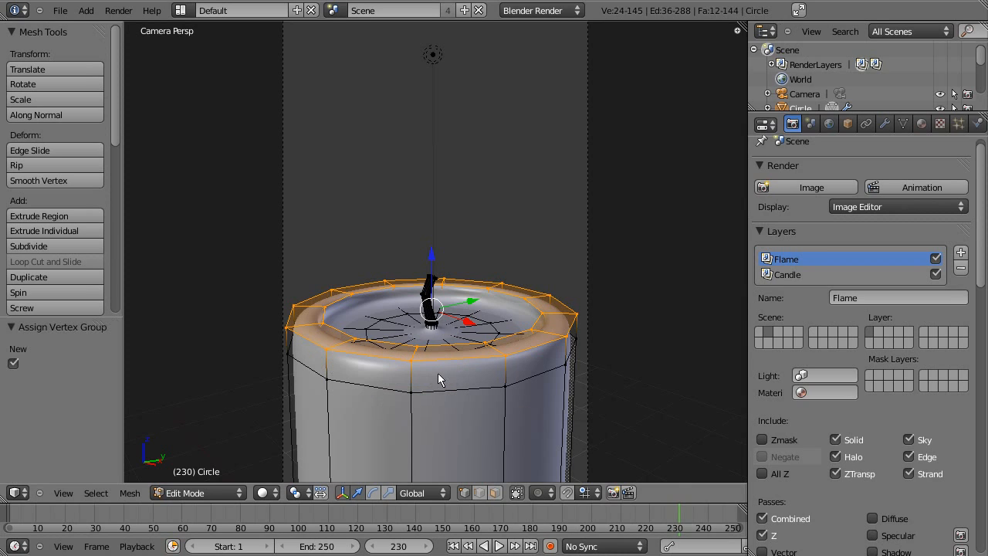
key("Tab")
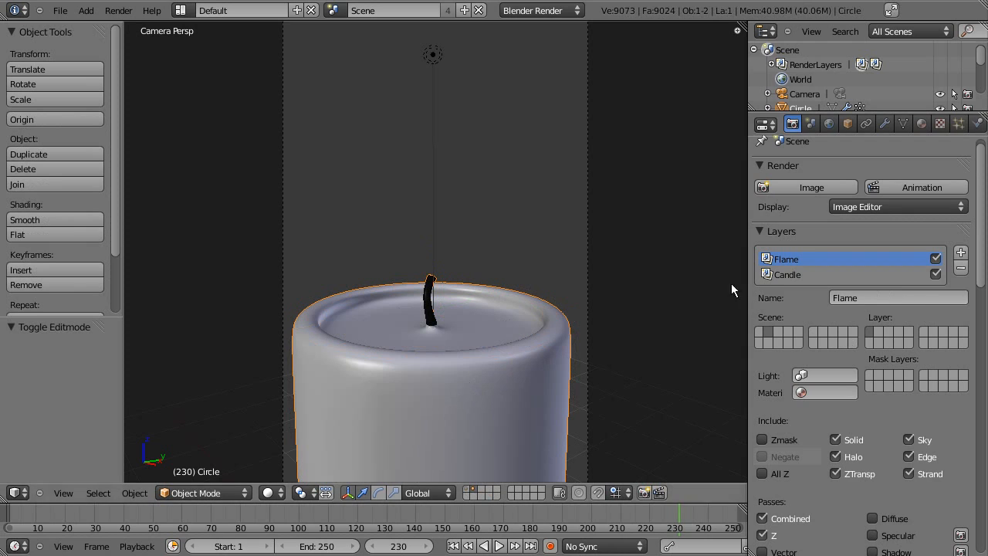
Add a Displace modifier to the candle and restrict it to the vertex group "Group".
left_click(885, 124)
left_click(862, 197)
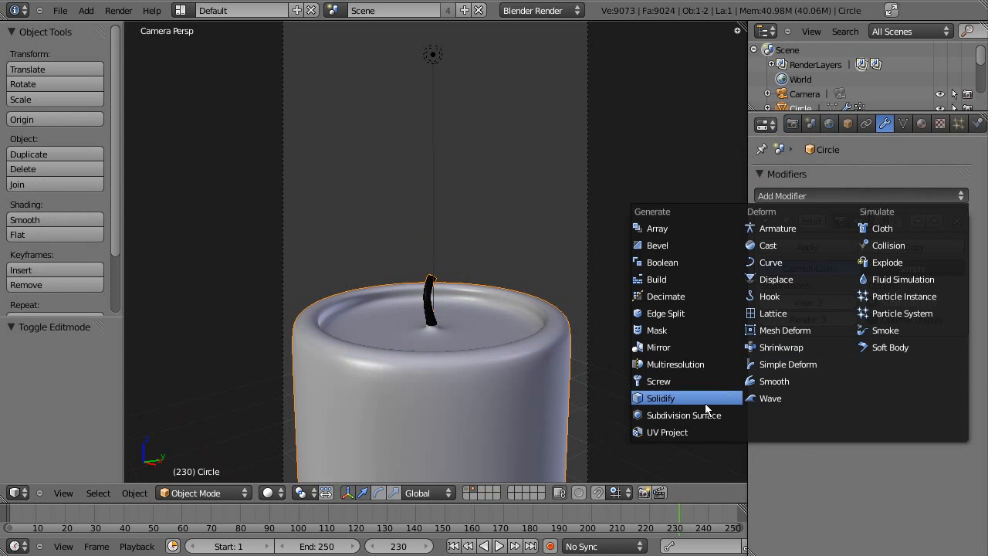
left_click(792, 283)
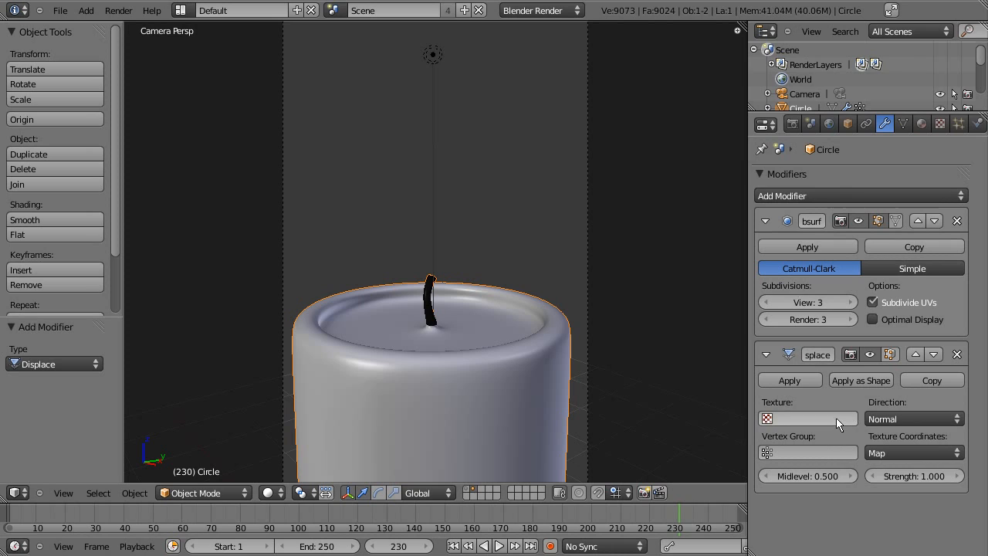
left_click(809, 455)
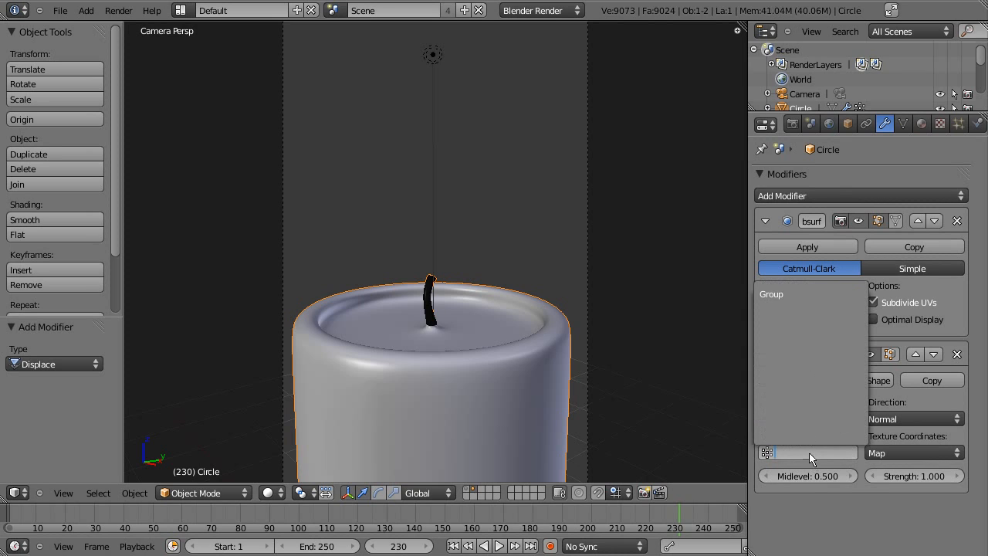
left_click(788, 294)
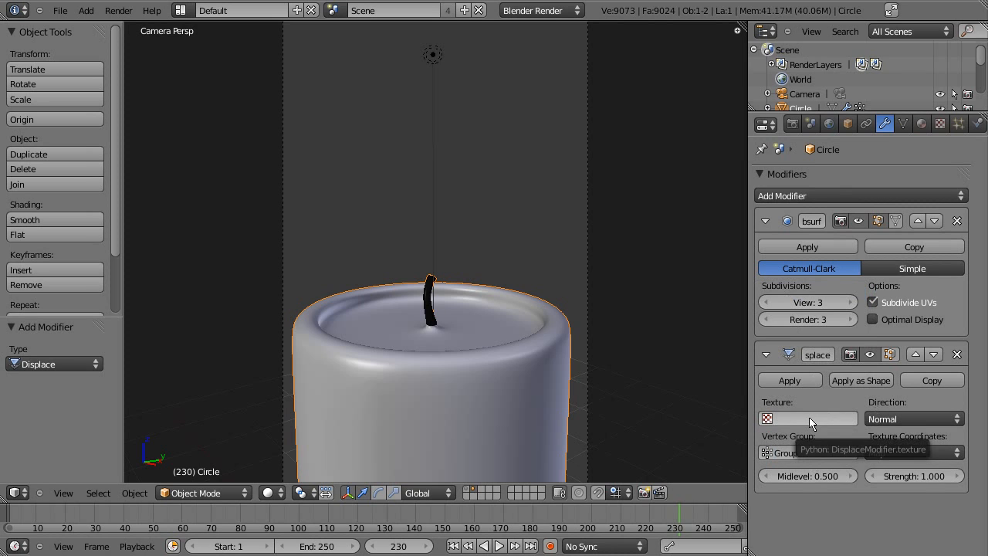
Create a new Clouds texture with a much larger noise size and disable it in the Wax material.
left_click(939, 126)
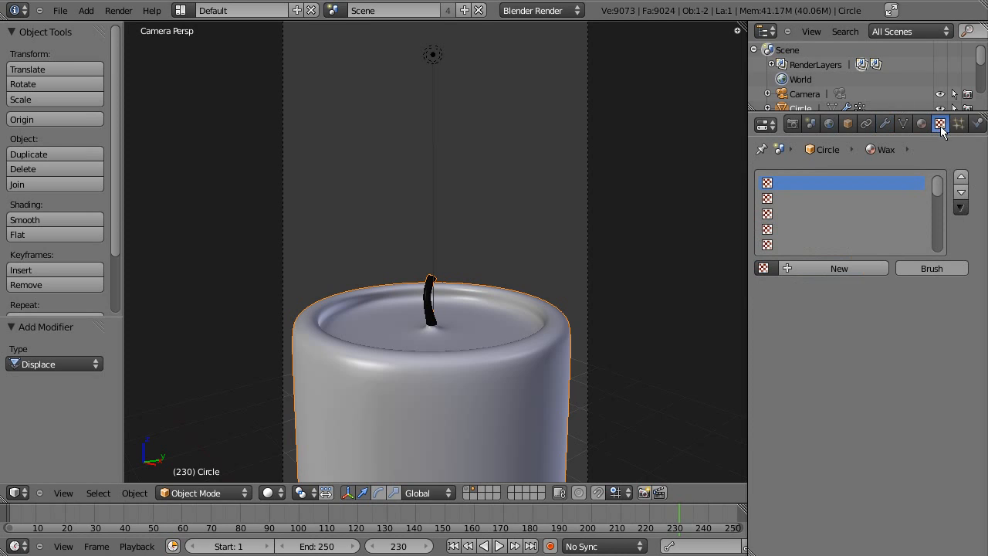
left_click(831, 267)
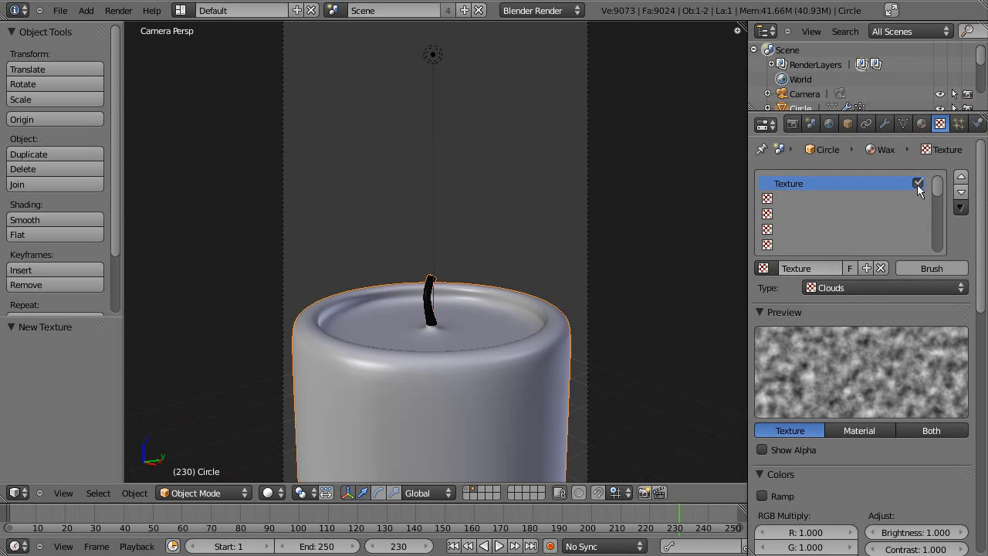
left_click_drag(981, 254, 980, 414)
left_click_drag(800, 292, 970, 302)
left_click_drag(979, 340, 984, 180)
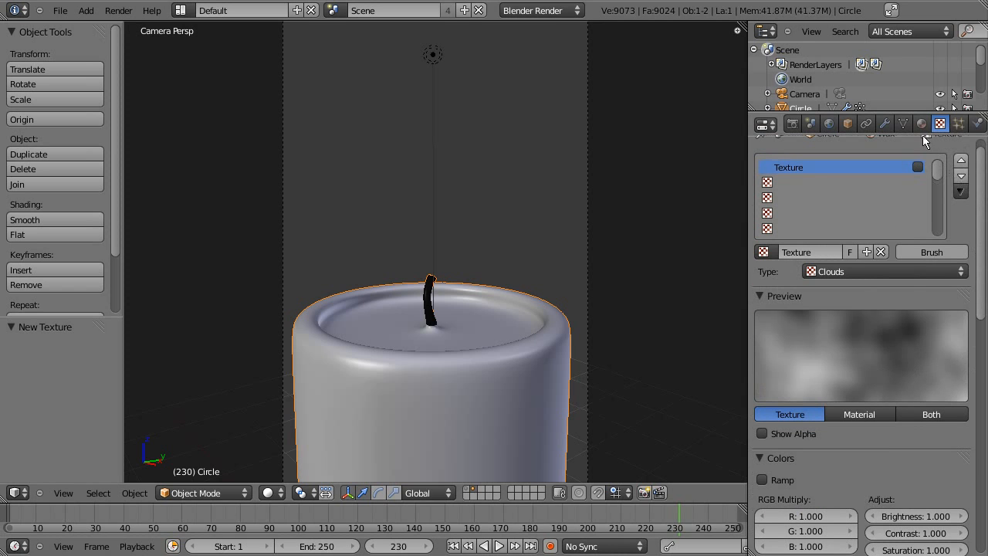
Assign the clouds texture "Texture" to the candle's Displace modifier.
left_click(886, 121)
left_click(819, 420)
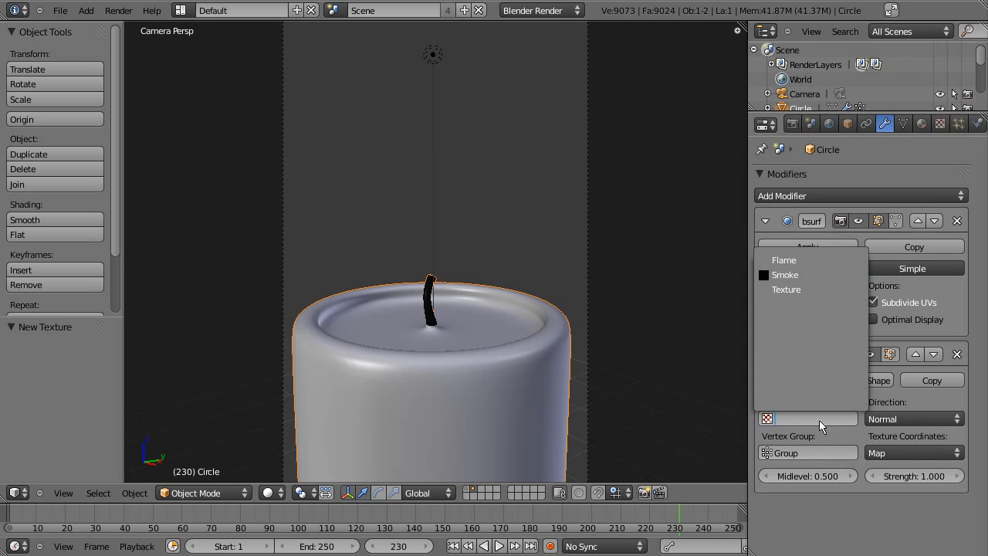
left_click(791, 291)
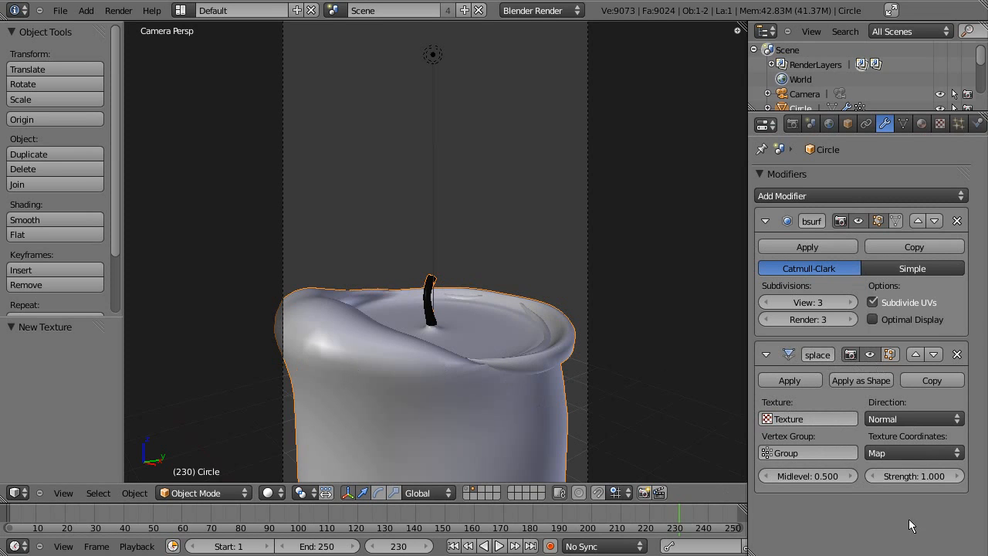
Reduce the Displace modifier's strength to 0.100.
left_click(884, 477)
left_click(883, 477)
left_click(883, 477)
left_click(883, 477)
left_click(883, 477)
left_click(882, 477)
left_click(882, 477)
left_click(882, 477)
left_click(882, 477)
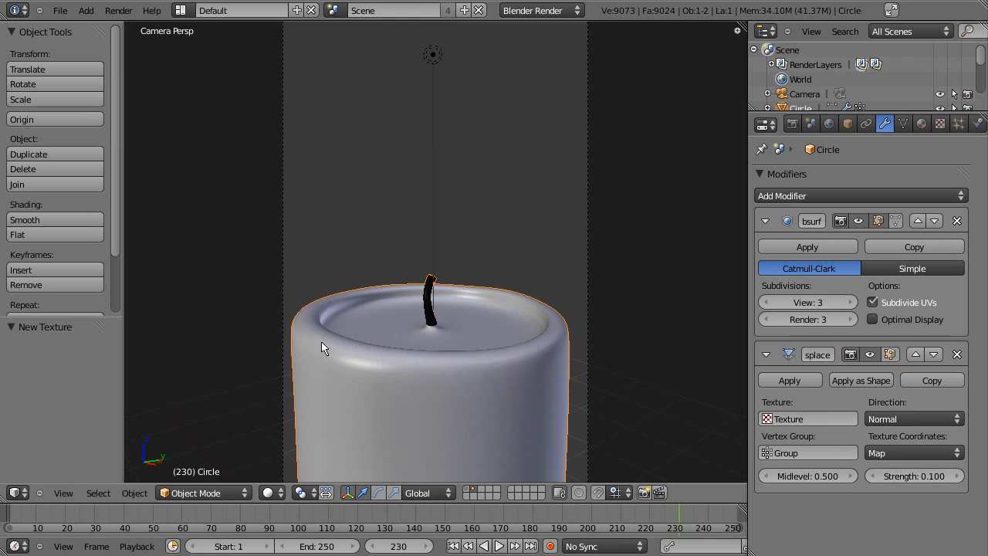
Render the image to check the displaced candle rim, and close the render result.
left_click(118, 10)
left_click(132, 26)
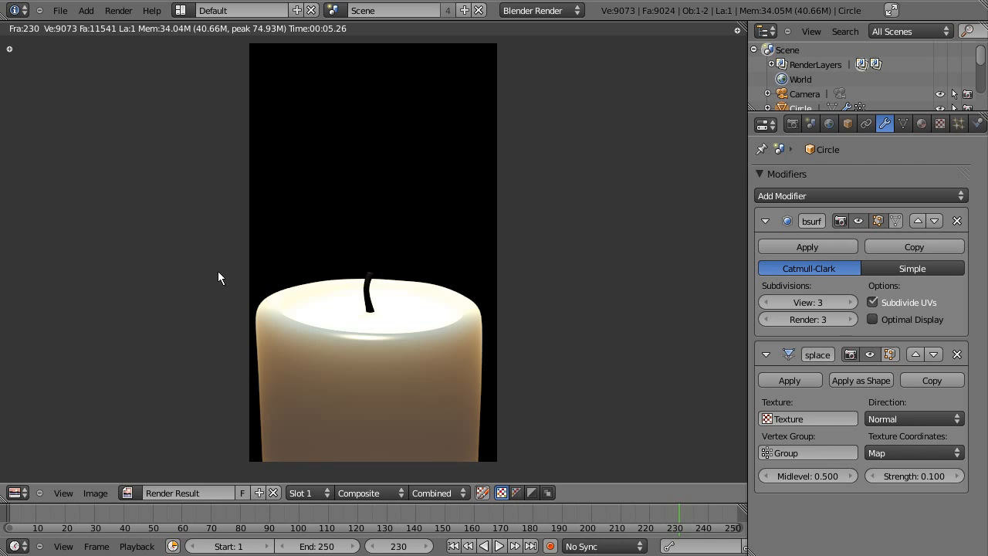
key("Escape")
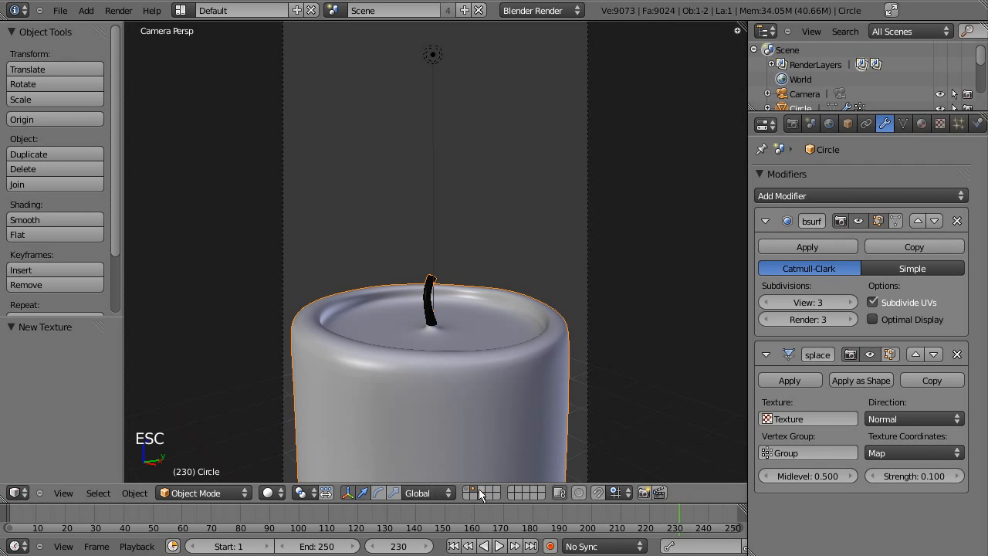
Show scene layers 1 and 2 together and render the image again.
right_click(467, 491)
key("Escape")
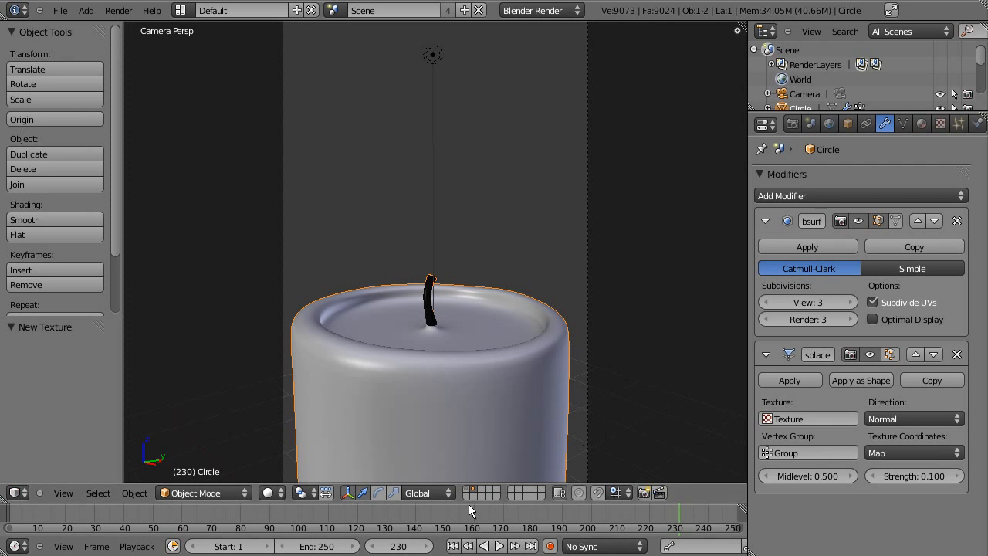
left_click(467, 492)
left_click(474, 492, "shift")
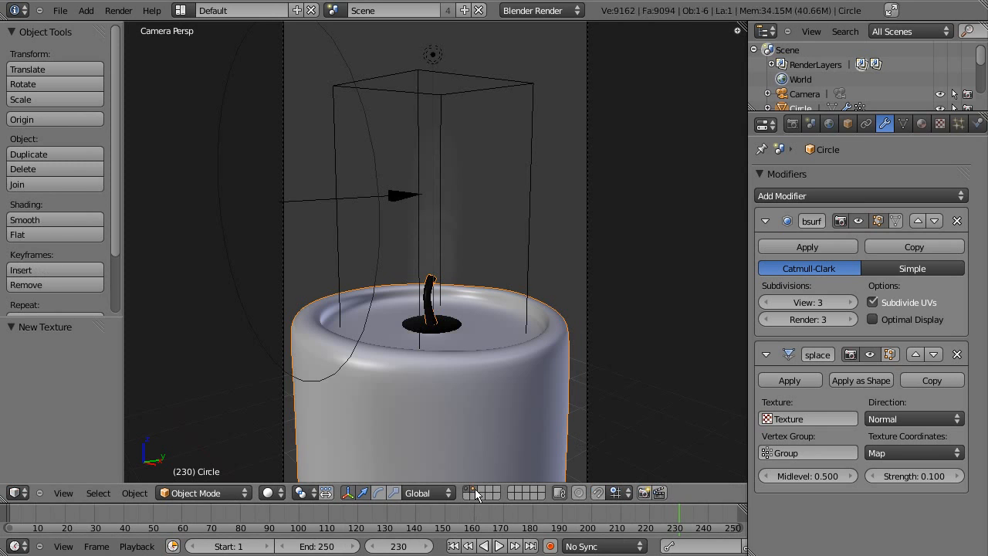
left_click(118, 10)
left_click(132, 25)
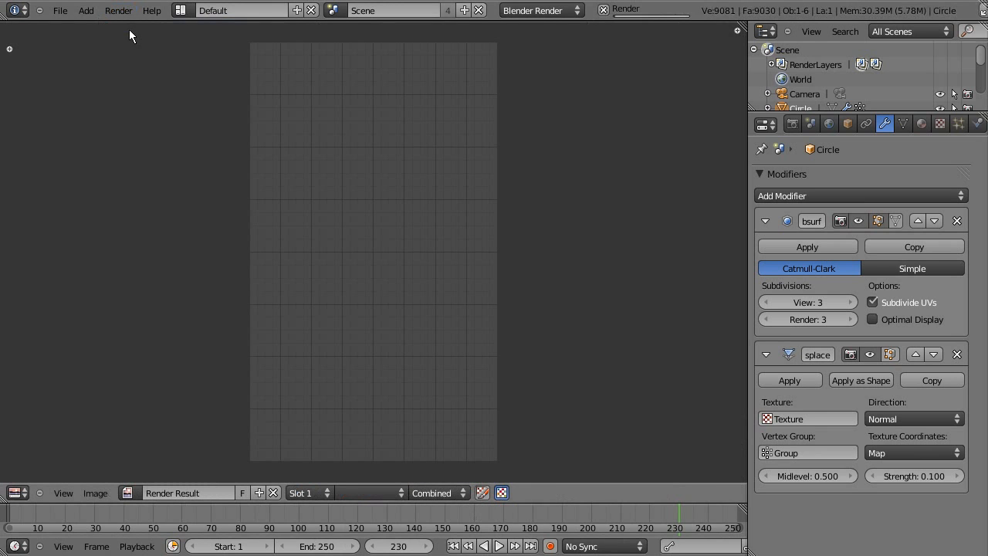